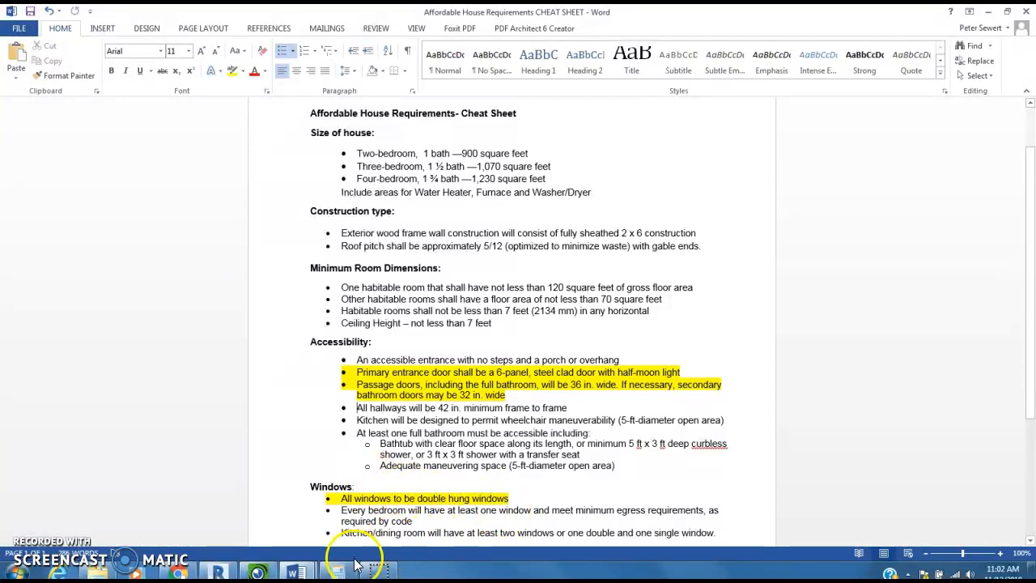
- Switch to the Architectural Standards Info Packet and review the window requirements for habitable rooms, bedrooms, kitchens and baths
mouse_move(297, 572)
left_click(279, 528)
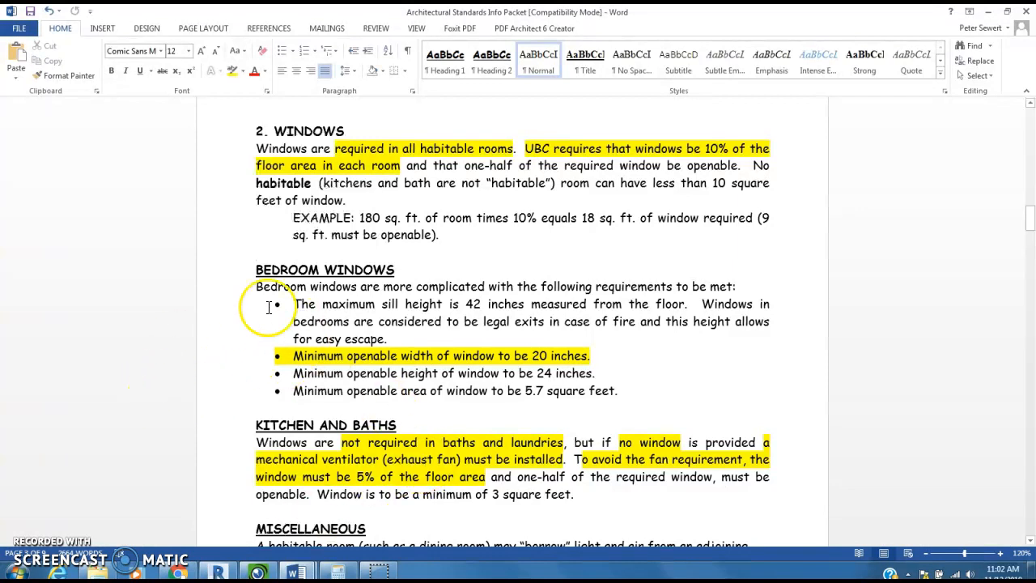
scroll(252, 309, "down", 2)
scroll(253, 308, "down", 2)
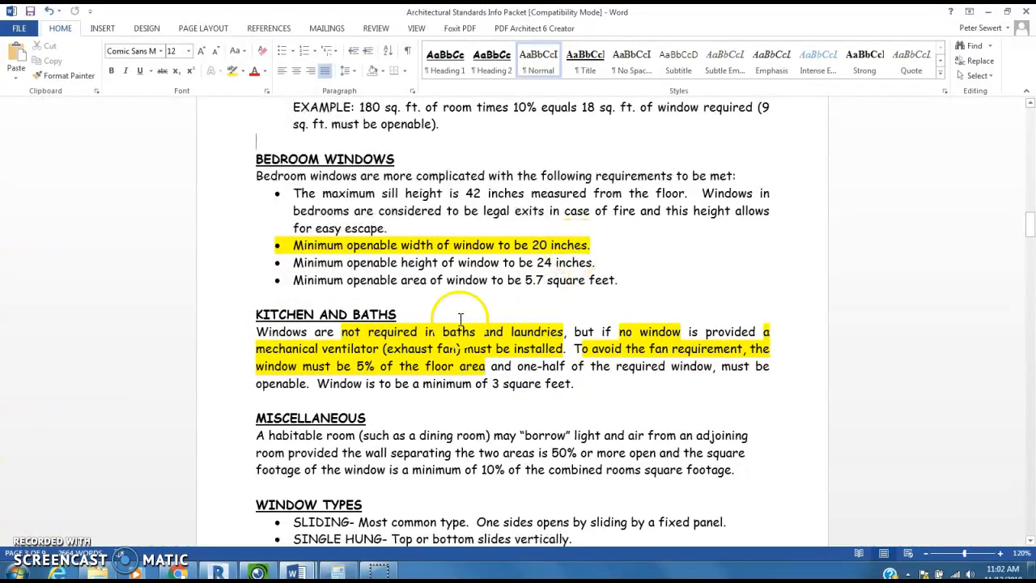
scroll(232, 289, "down", 2)
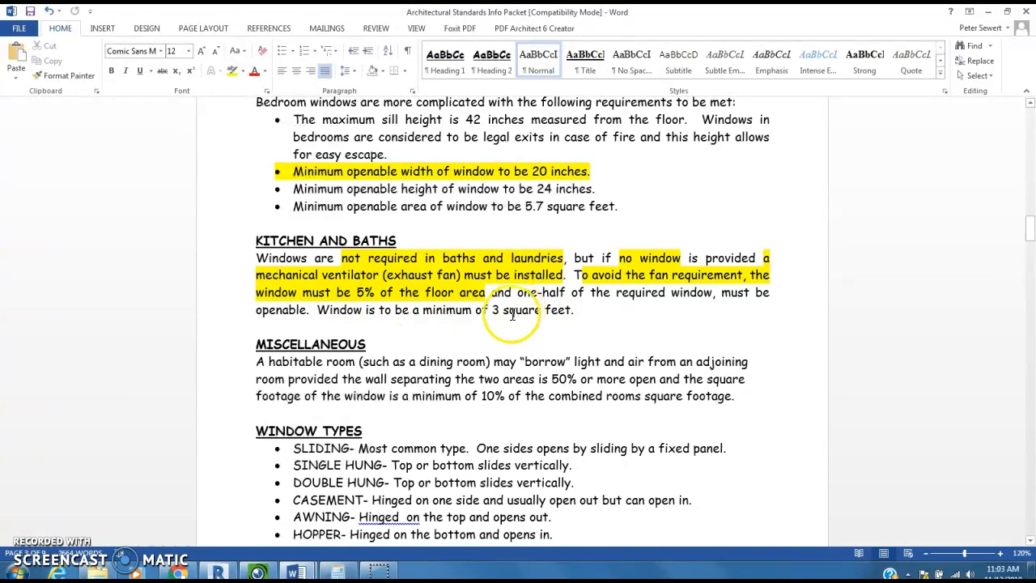
scroll(467, 322, "up", 3)
scroll(468, 323, "up", 2)
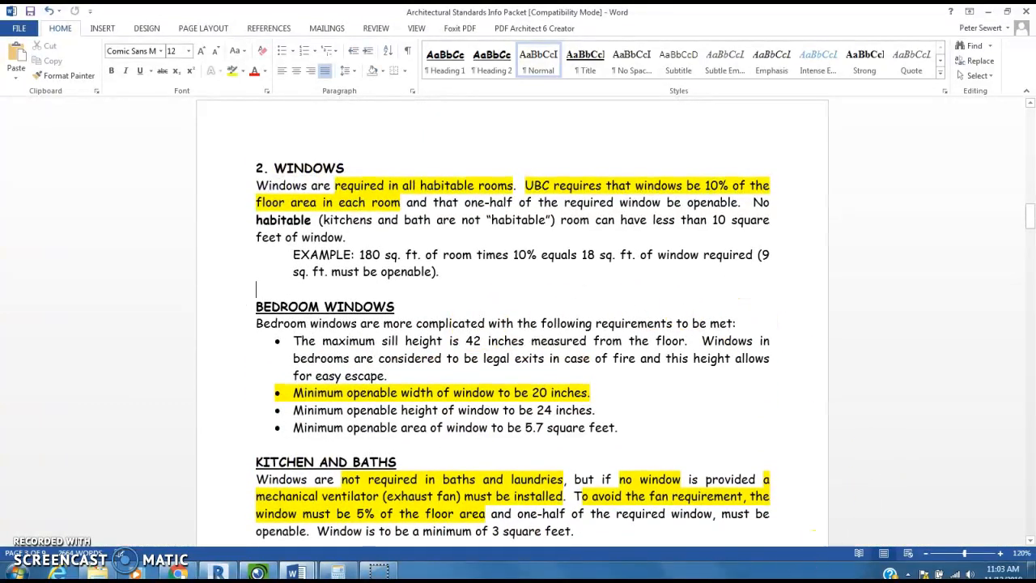
- Switch to the house model in Revit and start the Window tool in the FLOOR plan
left_click(219, 572)
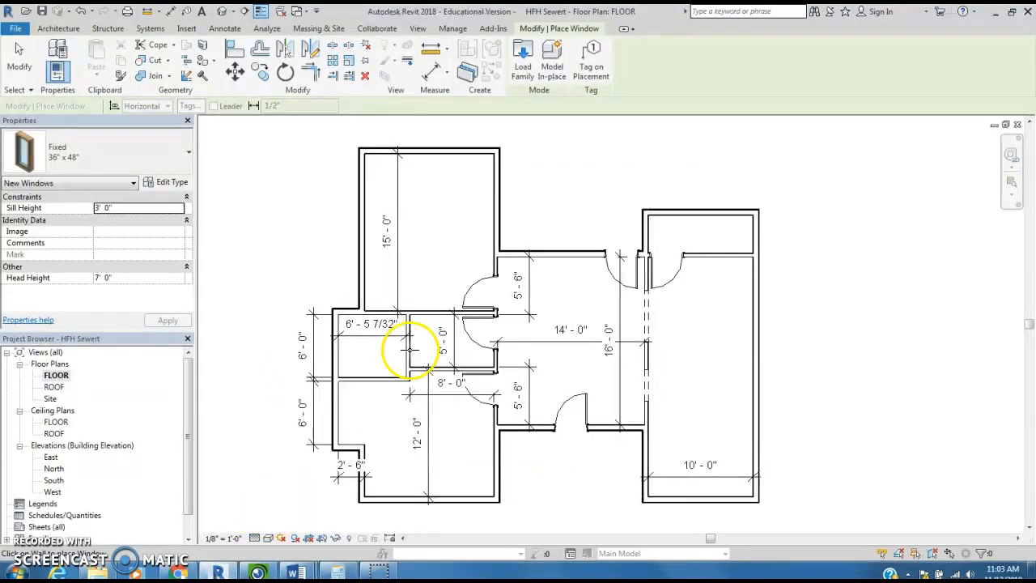
left_click(60, 29)
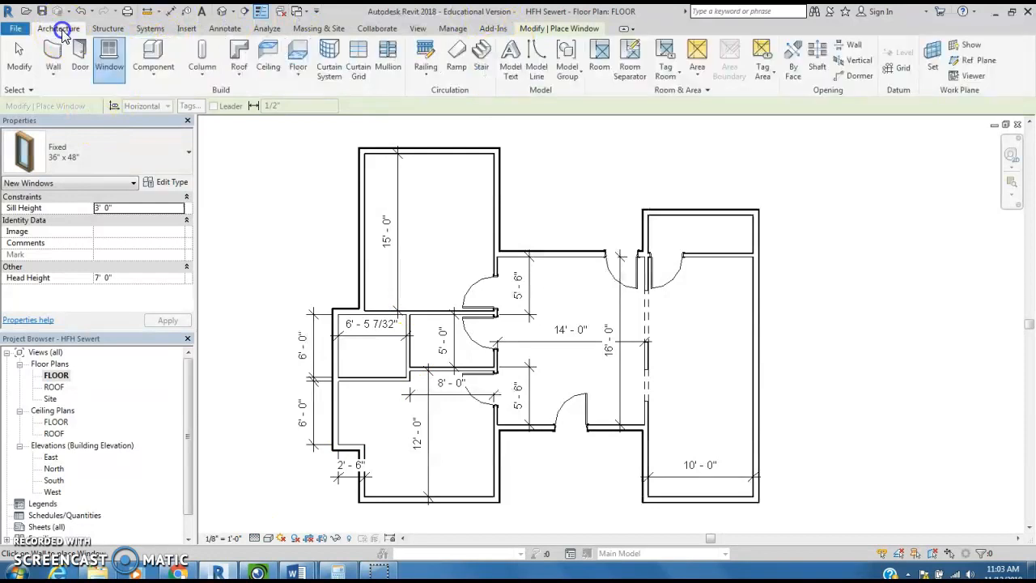
left_click(58, 30)
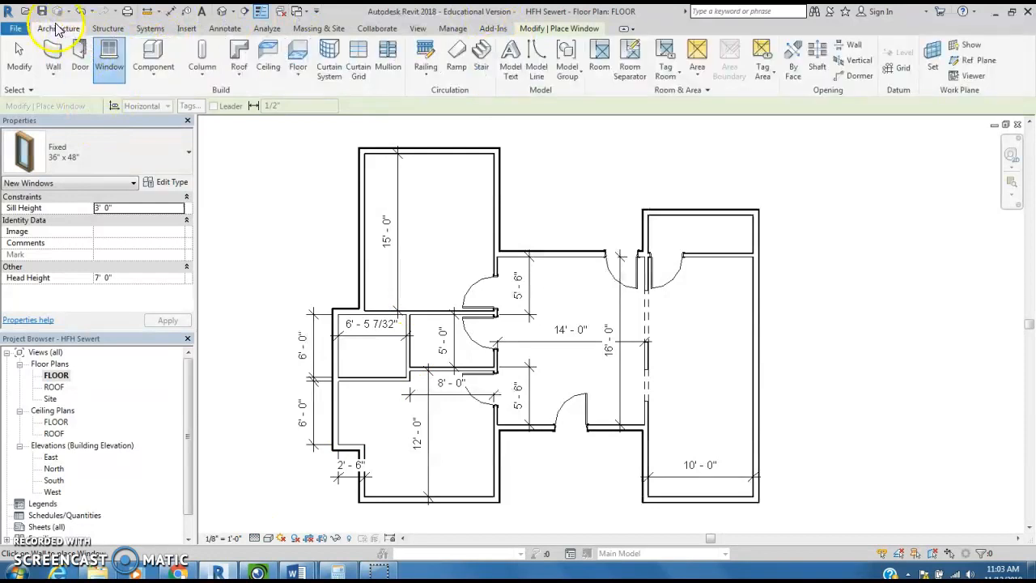
left_click(110, 61)
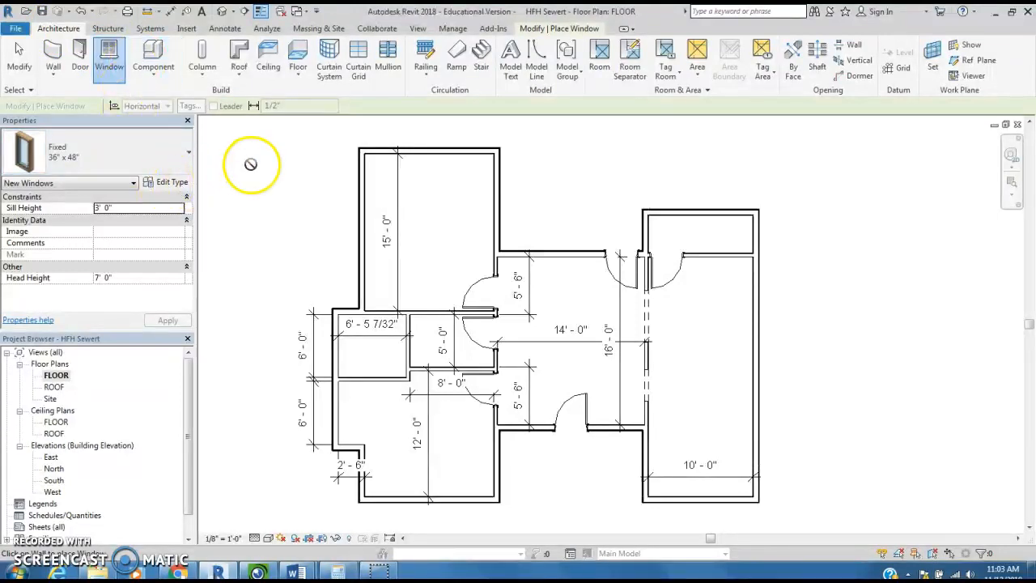
left_click(115, 65)
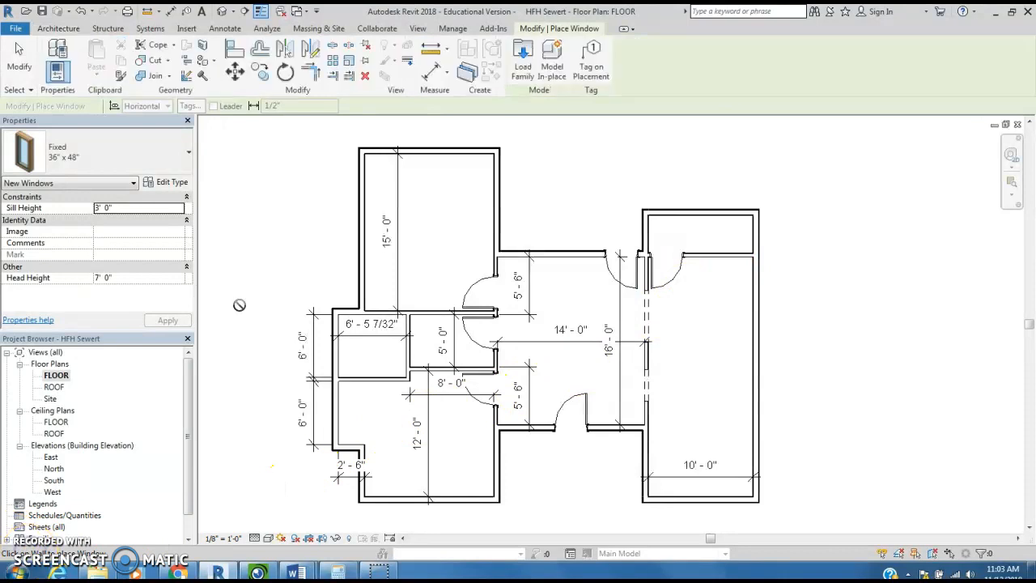
left_click(57, 34)
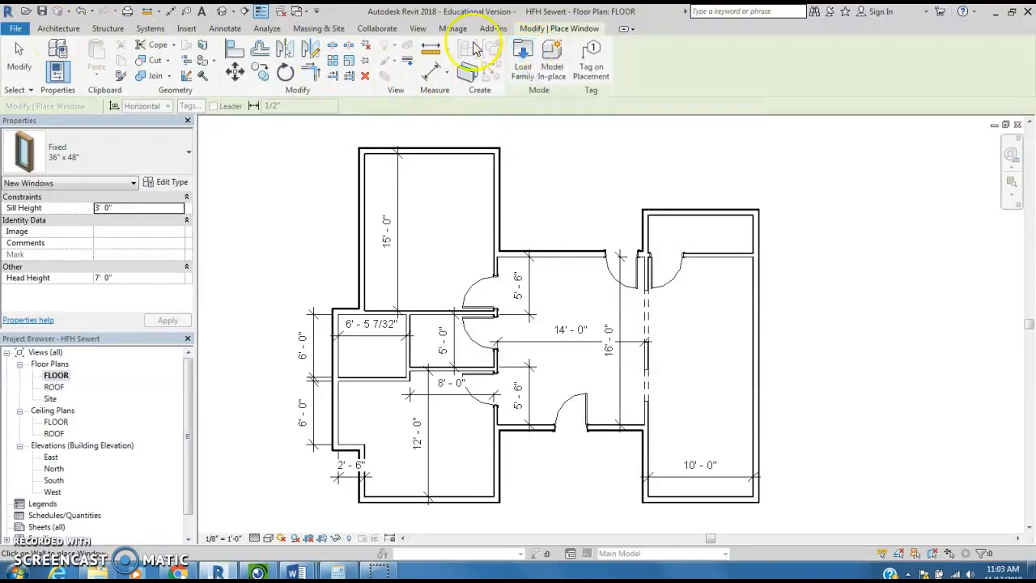
- Start loading a family and open the Windows folder of the US Imperial library
left_click(523, 59)
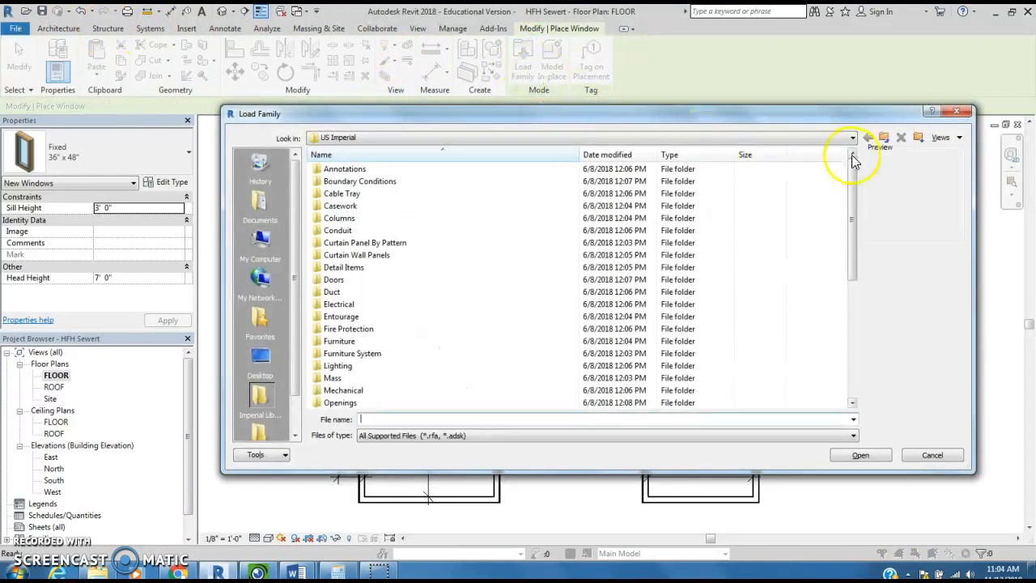
left_click_drag(853, 187, 839, 356)
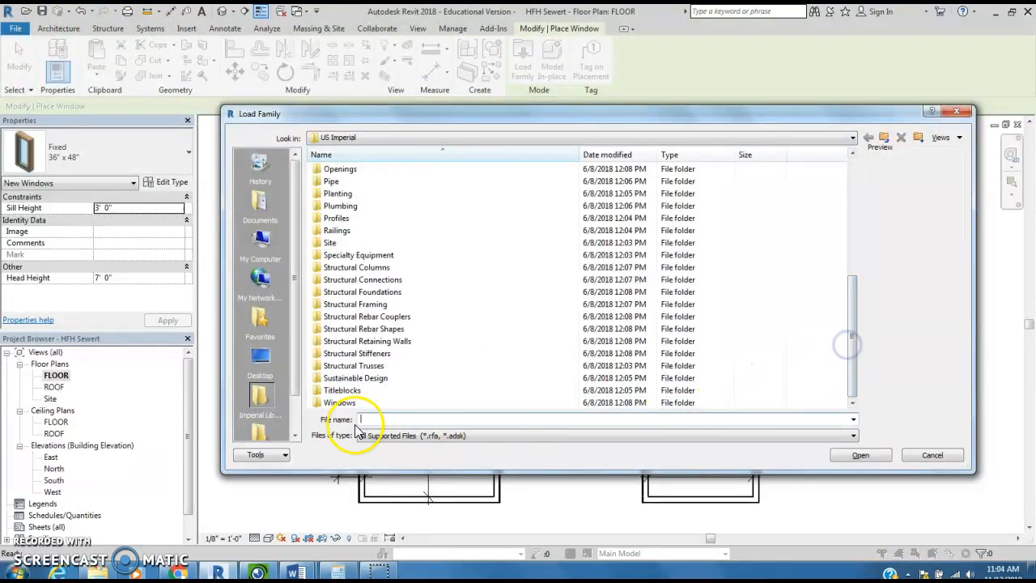
left_click(340, 403)
left_click(353, 405)
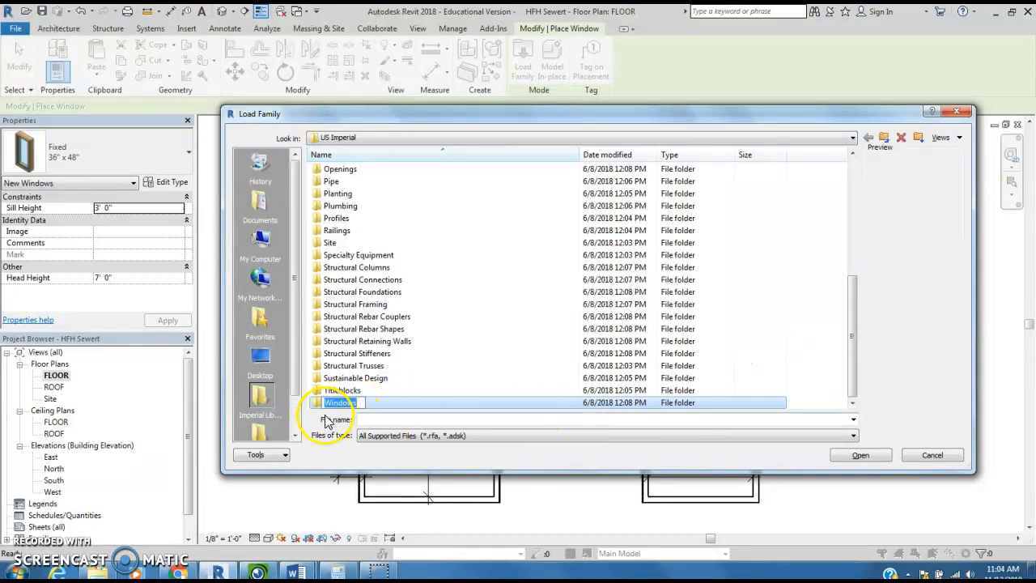
double_click(318, 405)
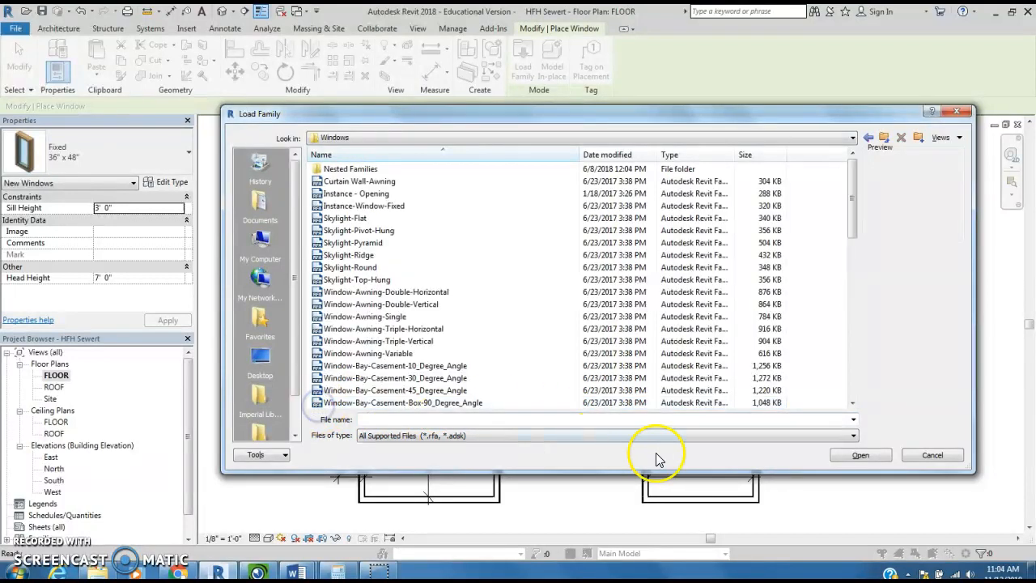
- Preview the double-hung window families, open Window-Double-Hung and select its 20" x 36" type
left_click_drag(853, 207, 844, 379)
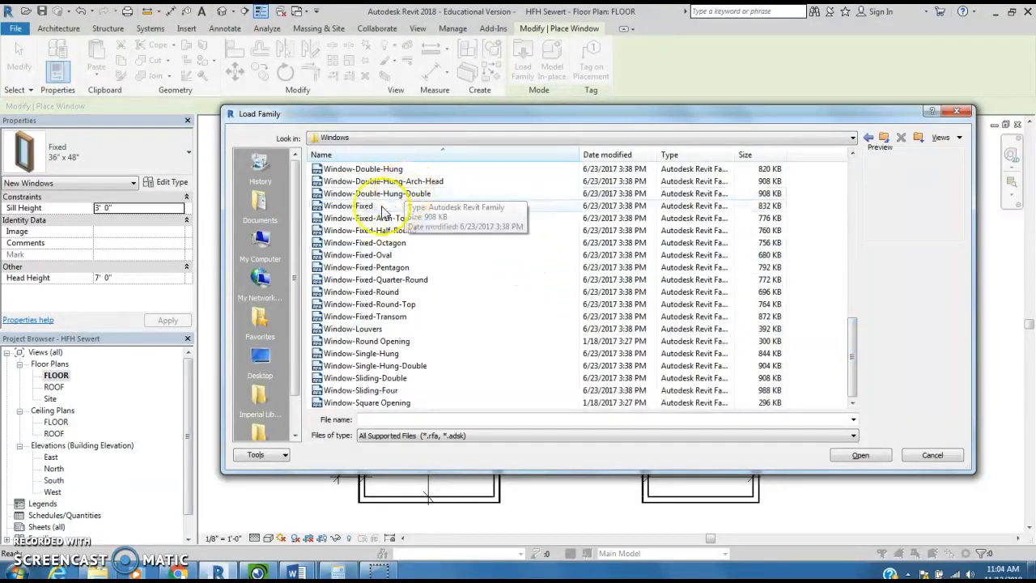
left_click(348, 168)
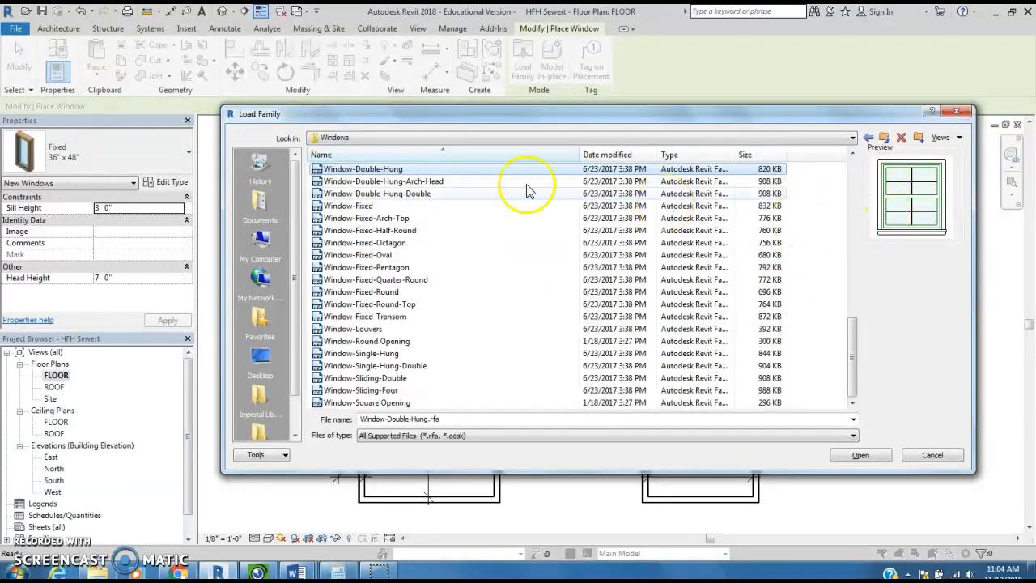
left_click(427, 183)
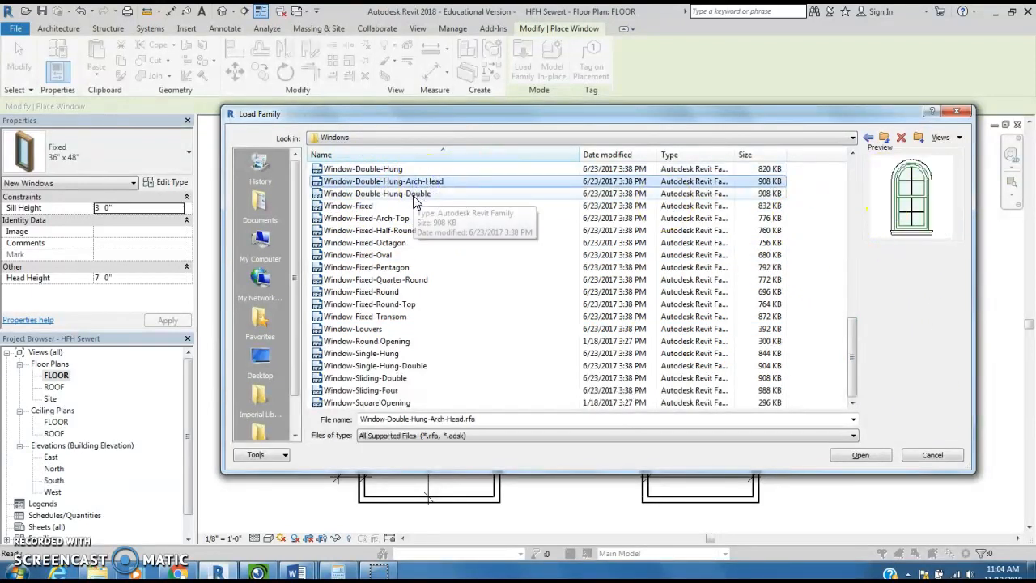
left_click(413, 195)
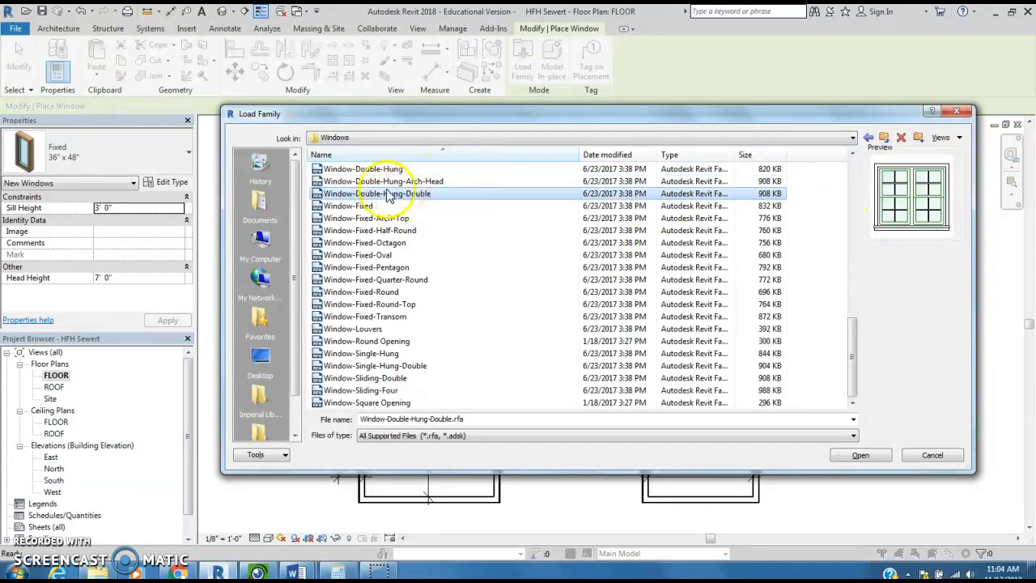
left_click(387, 169)
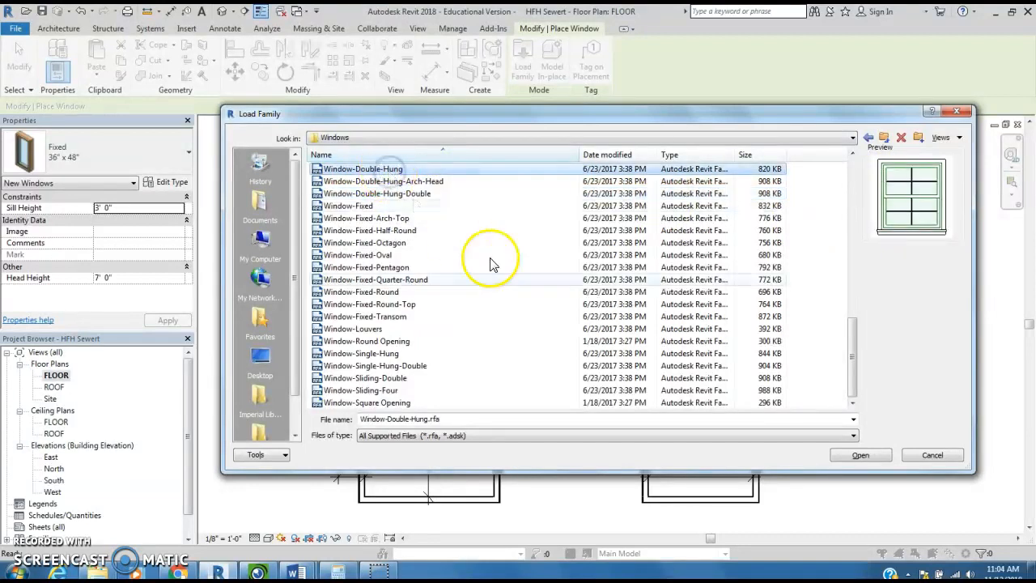
left_click(862, 456)
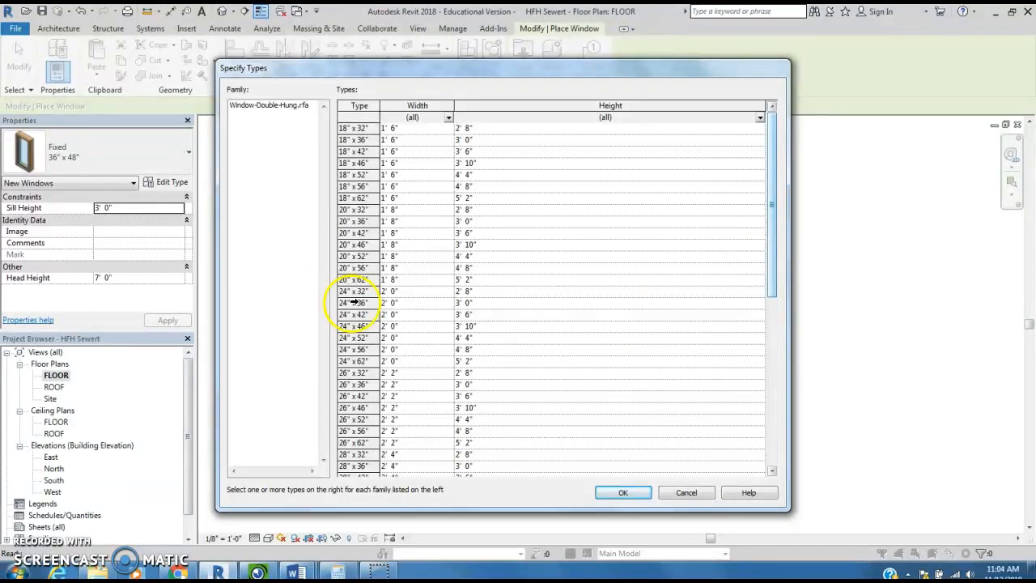
left_click(359, 221)
left_click(351, 221)
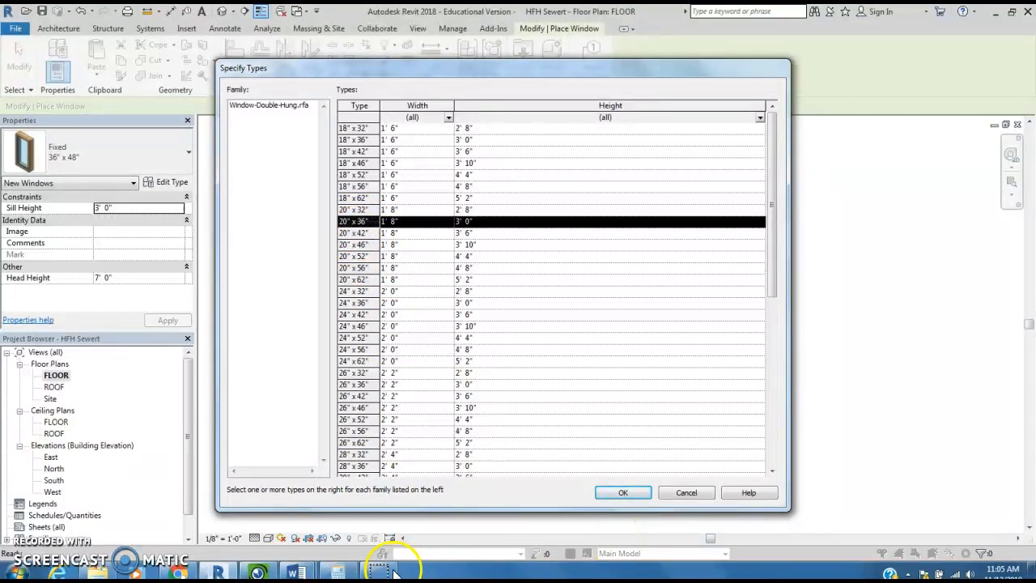
- Calculate the area of a 20 by 36 inch window in square feet with the Calculator, dividing the product by 144
left_click(339, 573)
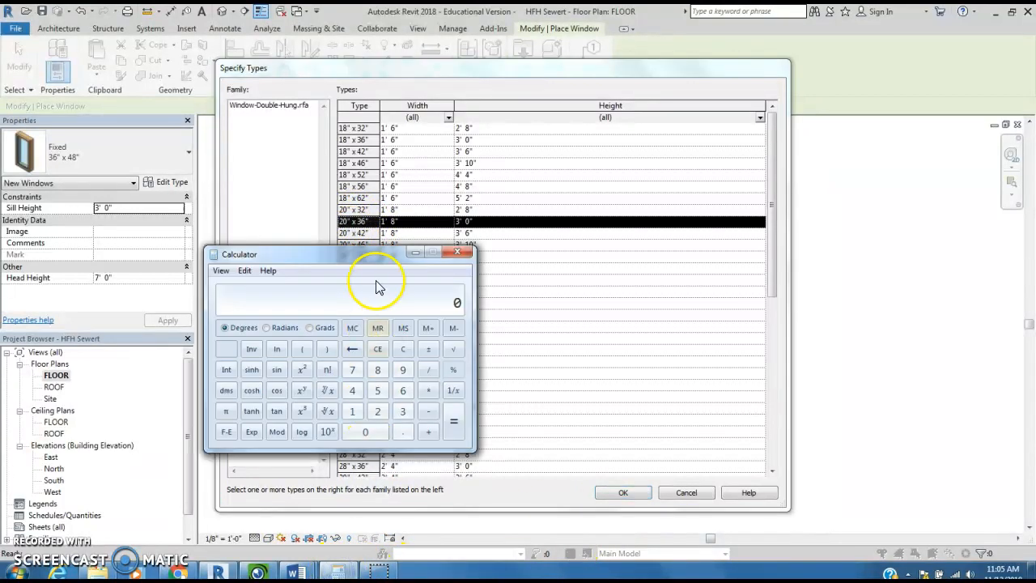
left_click(378, 411)
left_click(372, 432)
left_click(429, 391)
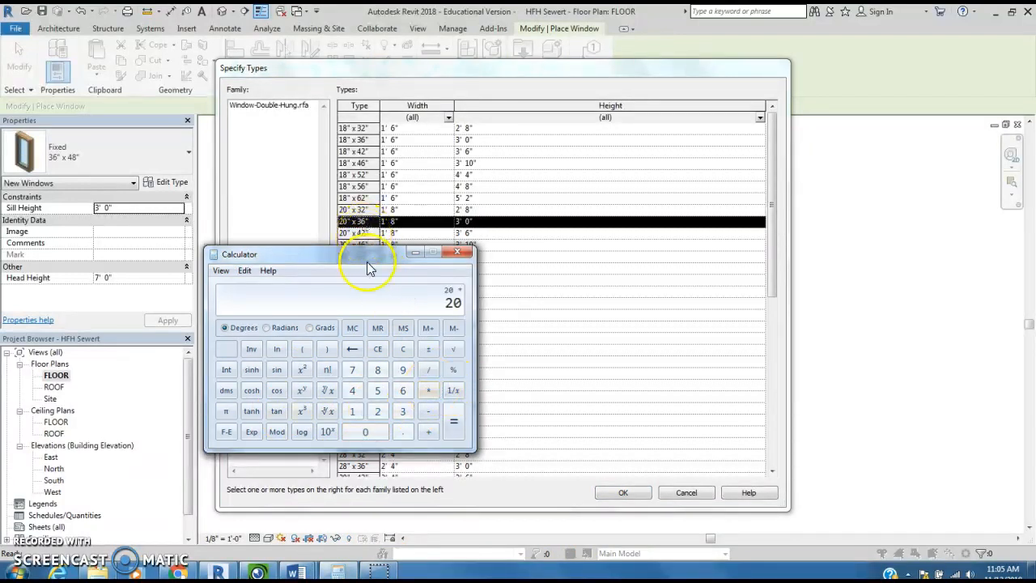
left_click(404, 411)
left_click(403, 390)
left_click(455, 421)
left_click(430, 370)
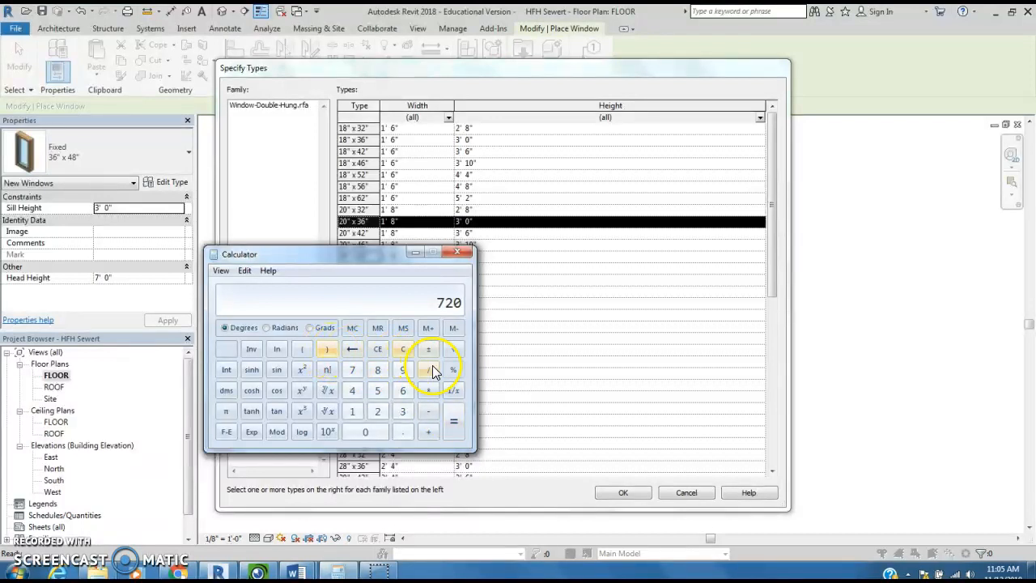
left_click(352, 411)
left_click(352, 391)
left_click(352, 391)
left_click(453, 429)
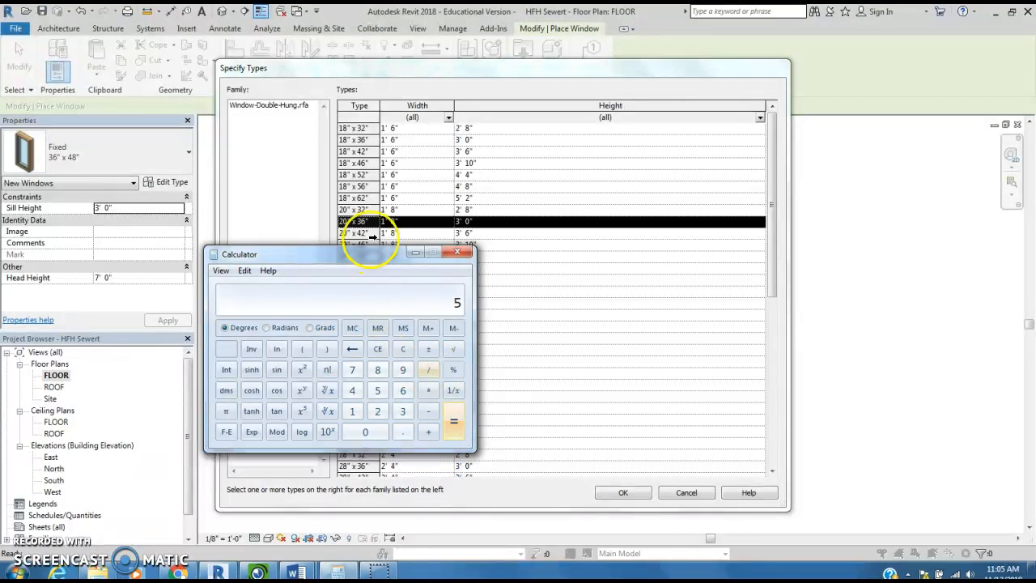
left_click_drag(400, 251, 411, 293)
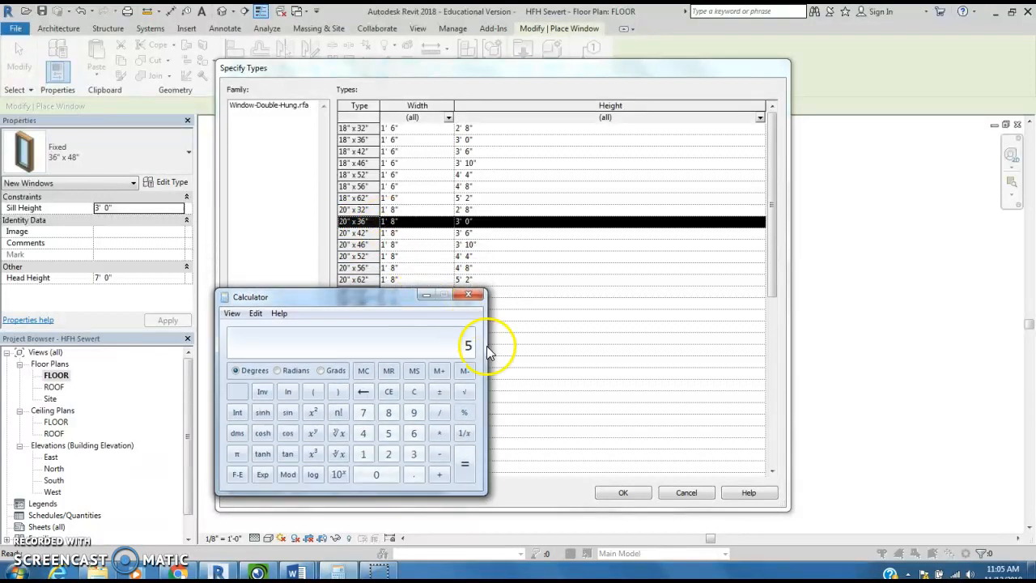
- Load the selected type and place two Fixed 36" x 48" windows in the 12' room's bottom exterior wall, about 3' 3" between centers
left_click(623, 492)
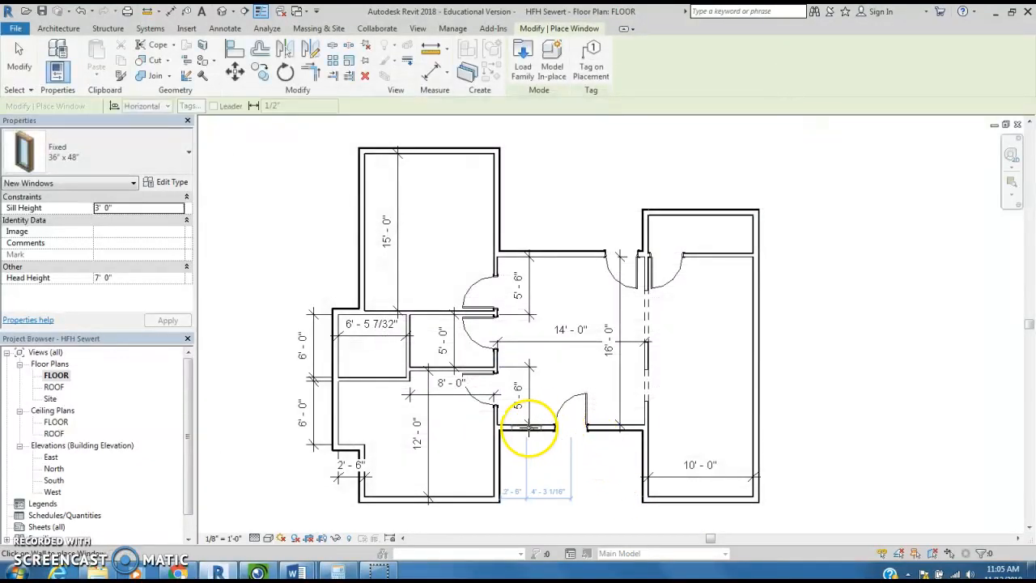
scroll(437, 495, "up", 4)
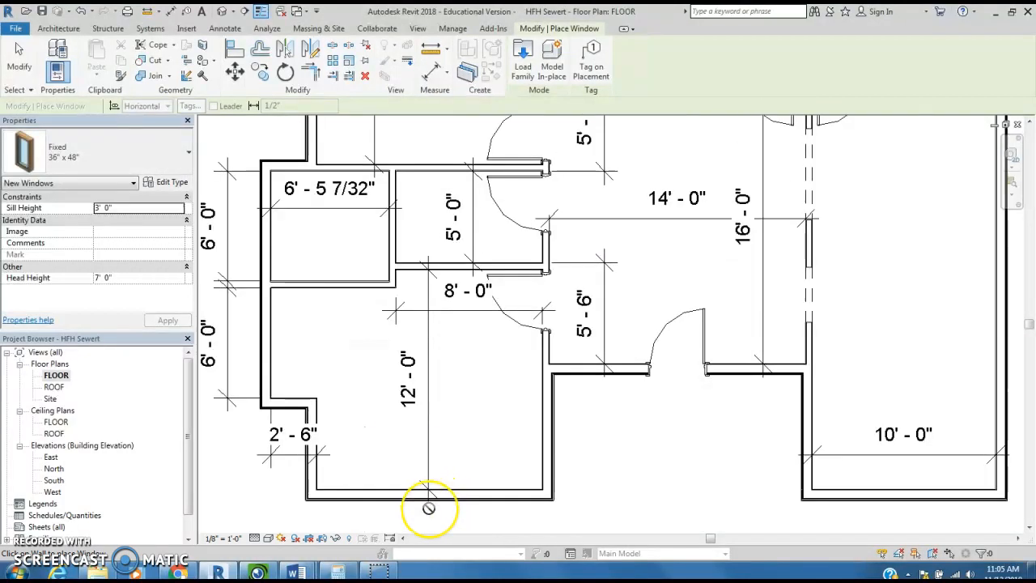
middle_click_drag(439, 497, 533, 406)
scroll(494, 419, "up", 2)
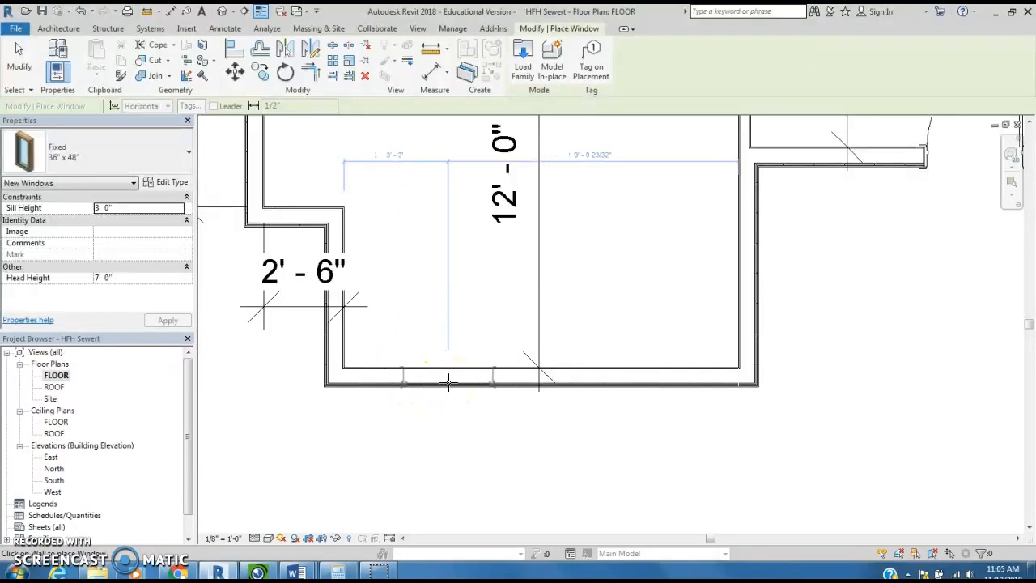
left_click(448, 383)
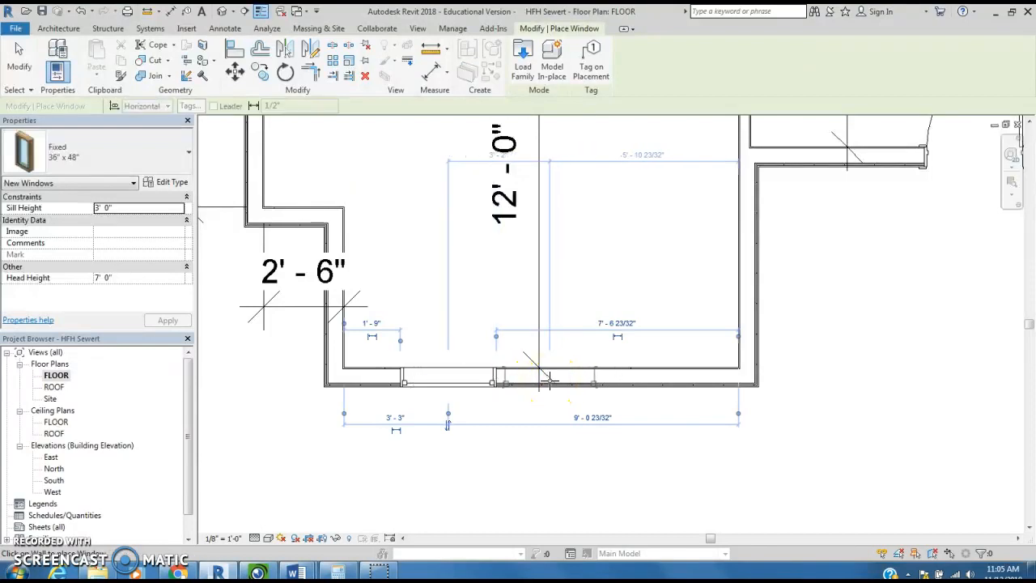
left_click(551, 379)
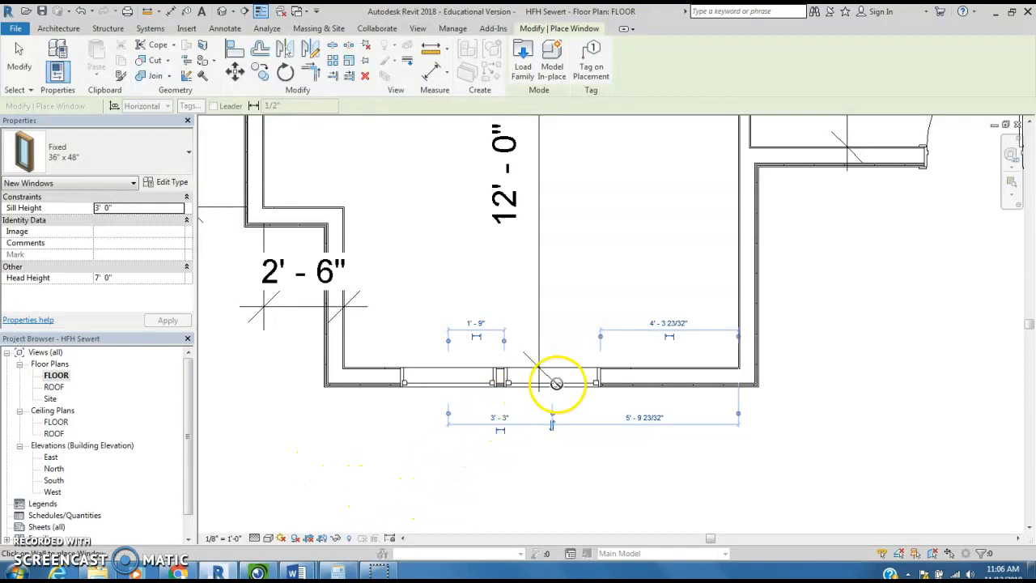
key("Escape")
key("Escape")
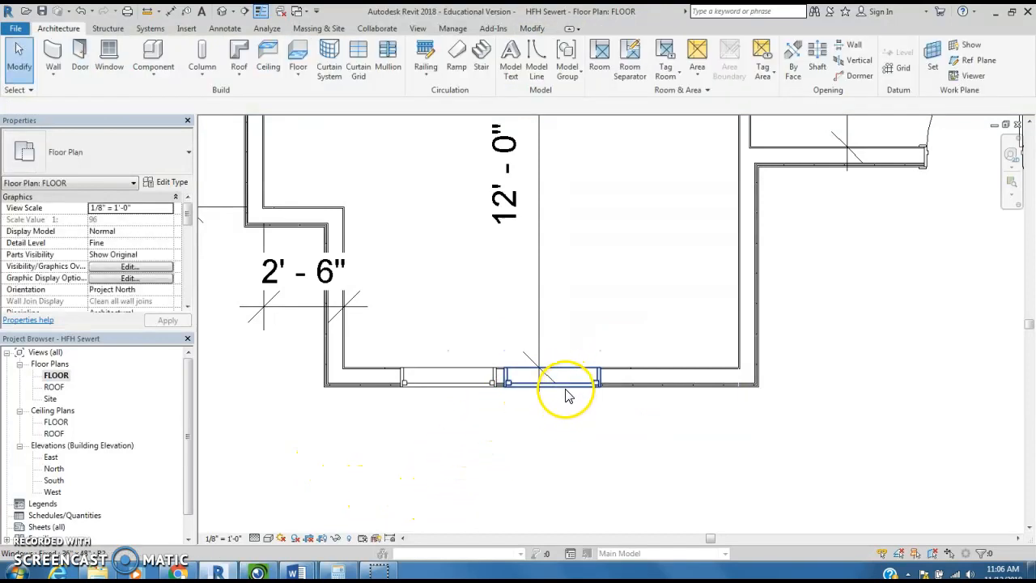
- Nudge the second window along the wall to about 3' 9 3/4" center to center from the first window
left_click(567, 391)
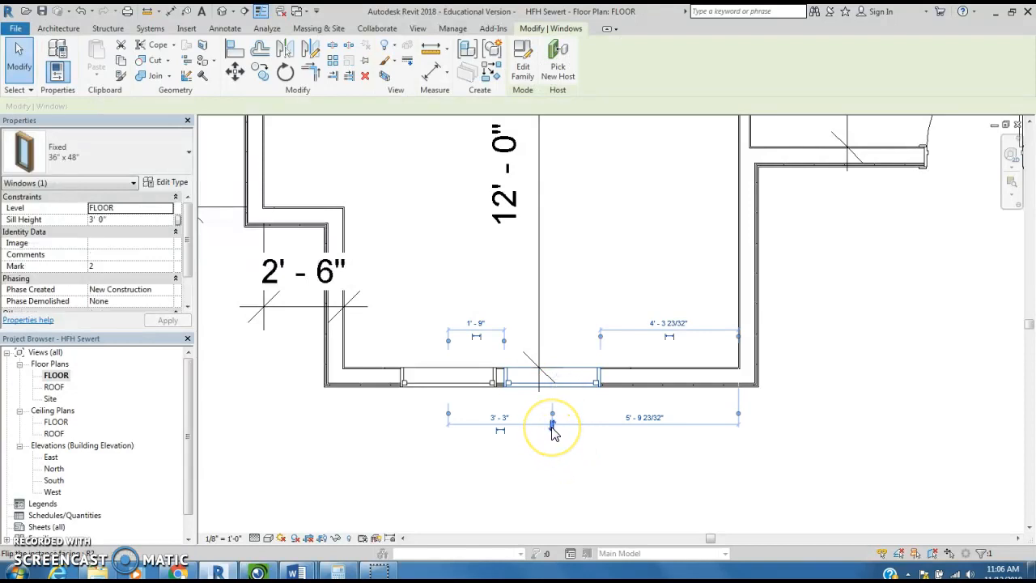
key("Right")
key("Right")
key("Right")
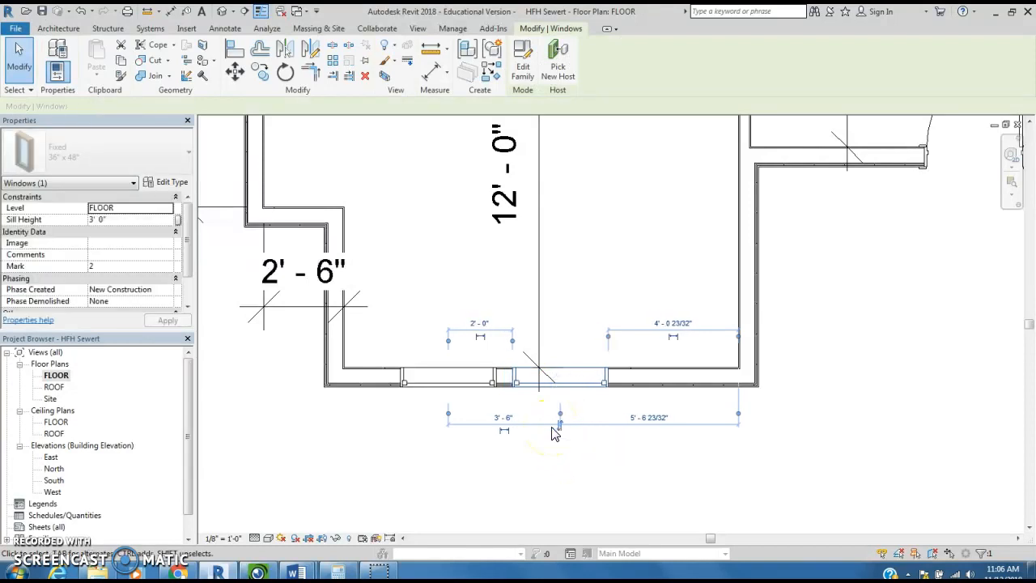
key("Right")
key("Right")
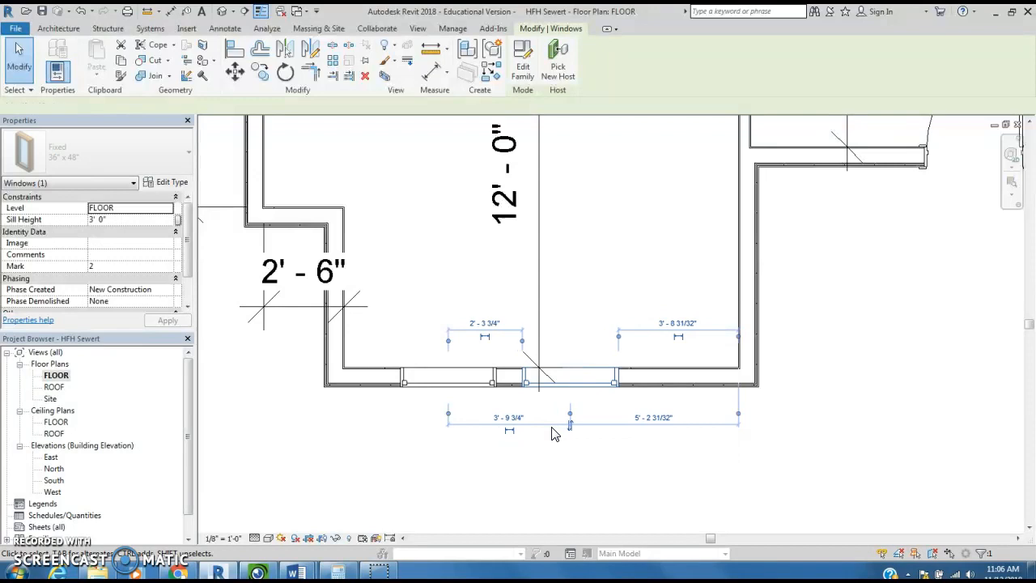
- Nudge the second window toward the first until their centers are about 3' 3 3/4" apart
key("Left")
key("Left")
key("Left")
key("Left")
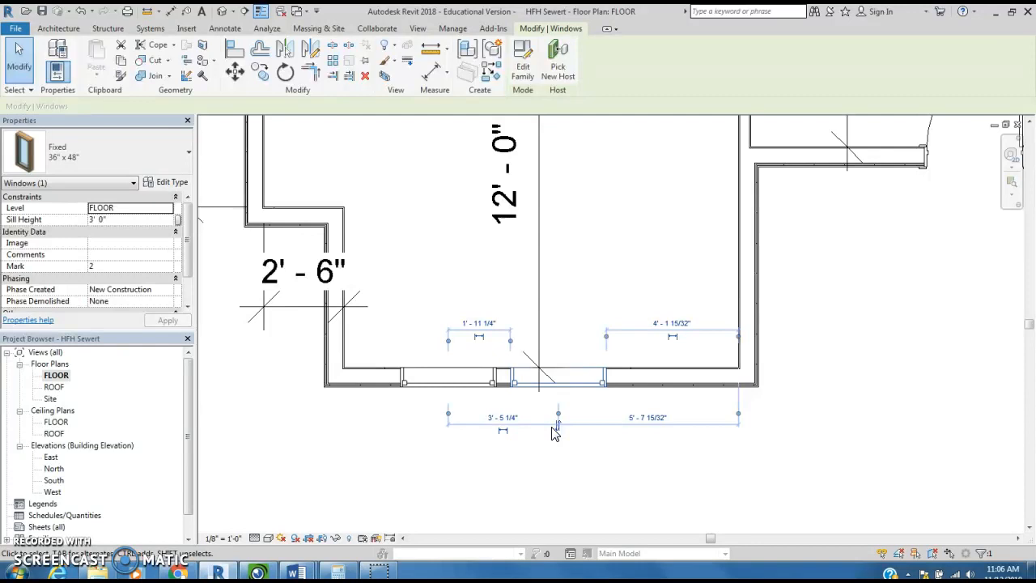
key("Left")
key("Left")
key("Right")
key("Right")
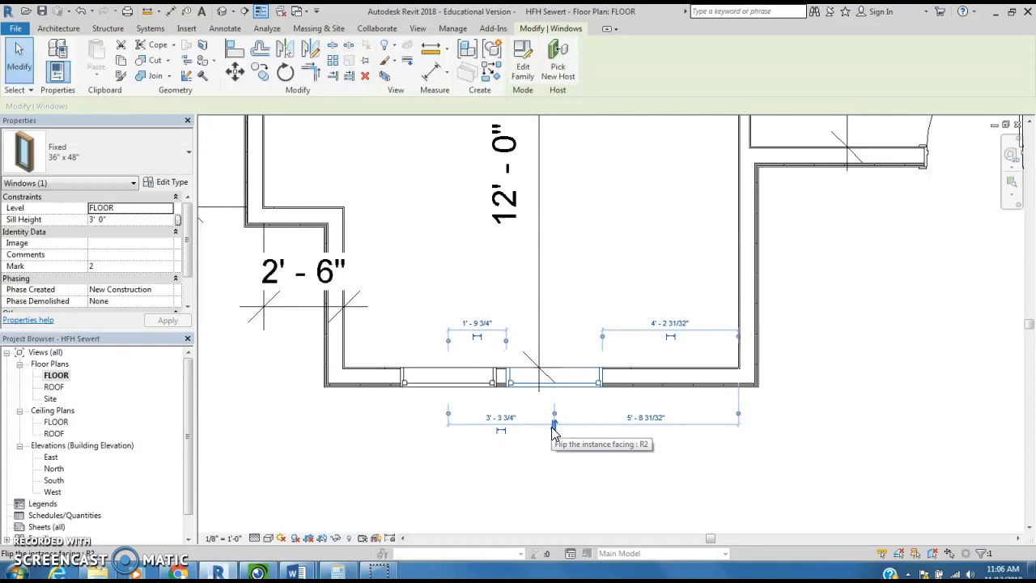
- Select both windows together and shift them along the exterior wall toward the middle of the 12' room
left_click(416, 461)
left_click(370, 331)
left_click_drag(392, 344, 626, 413)
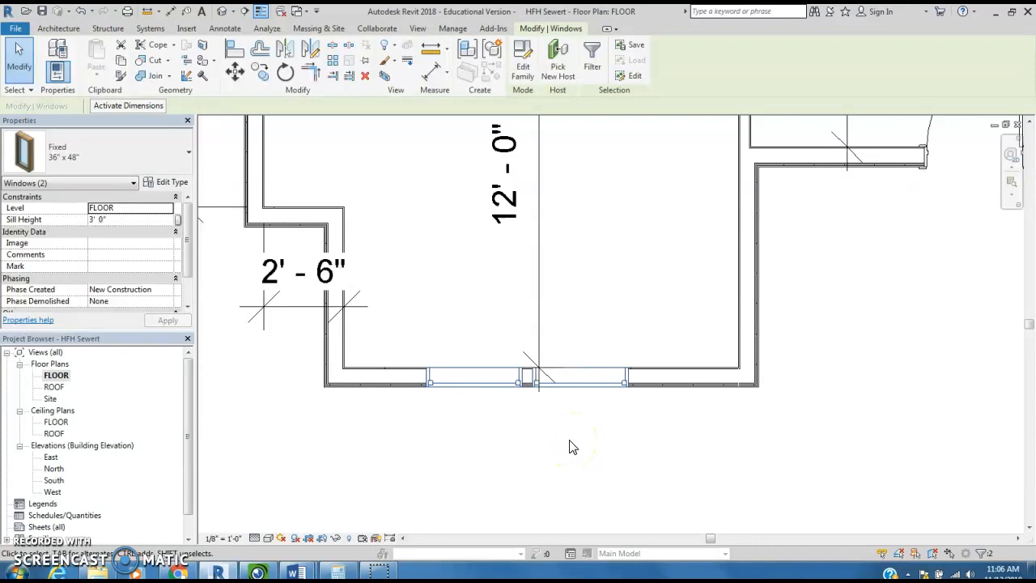
left_click(616, 424)
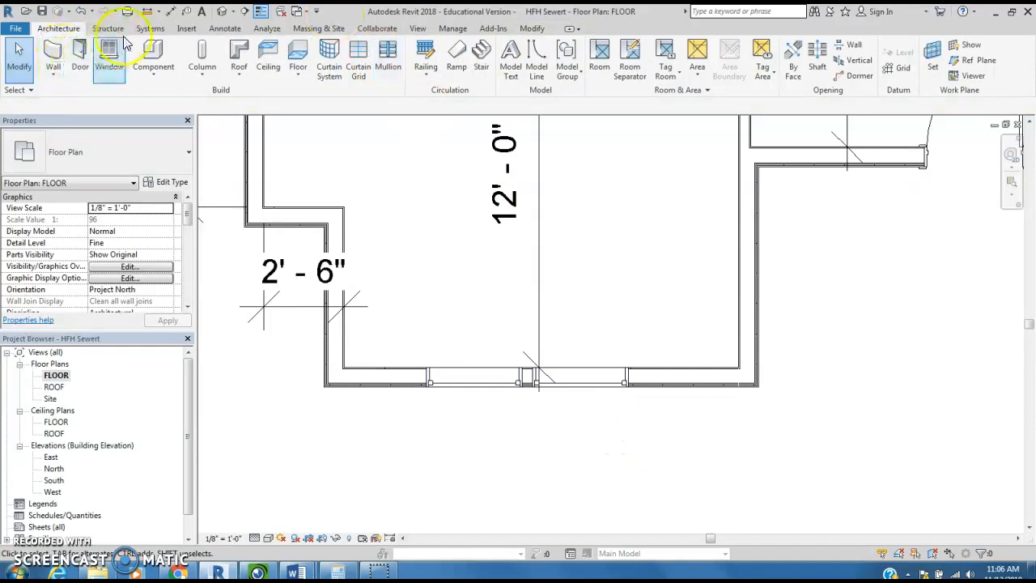
left_click(170, 12)
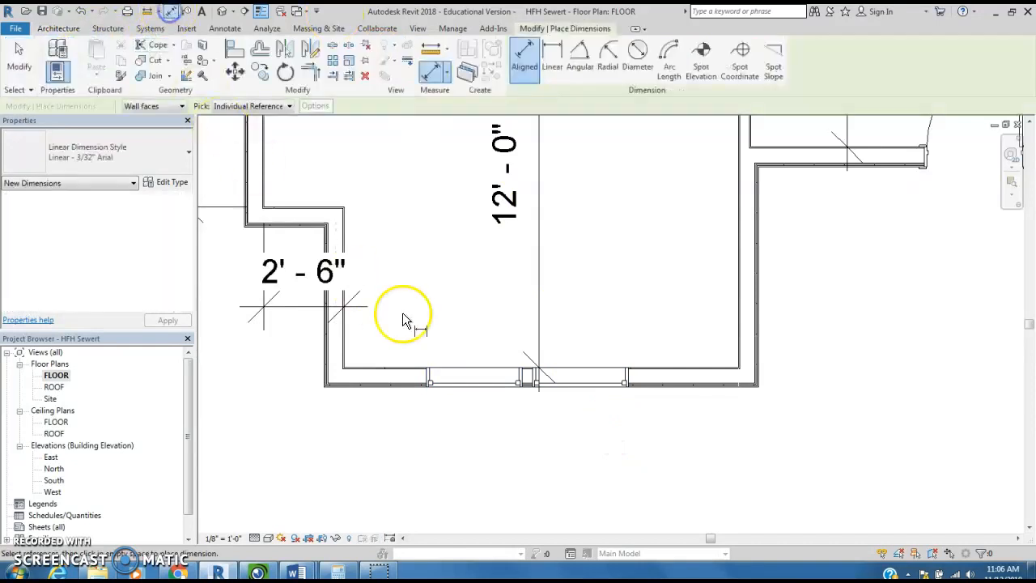
left_click(581, 387)
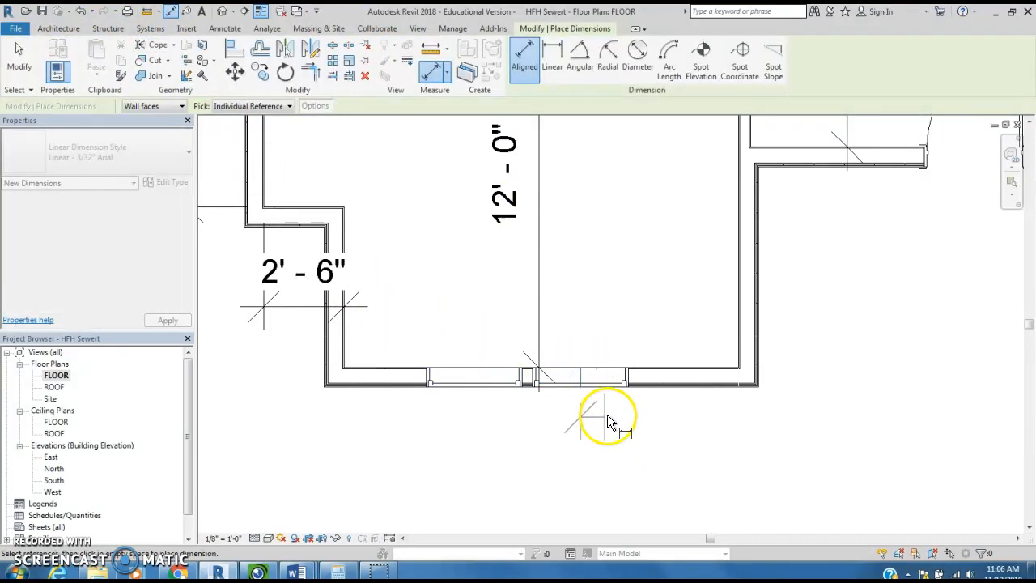
key("Escape")
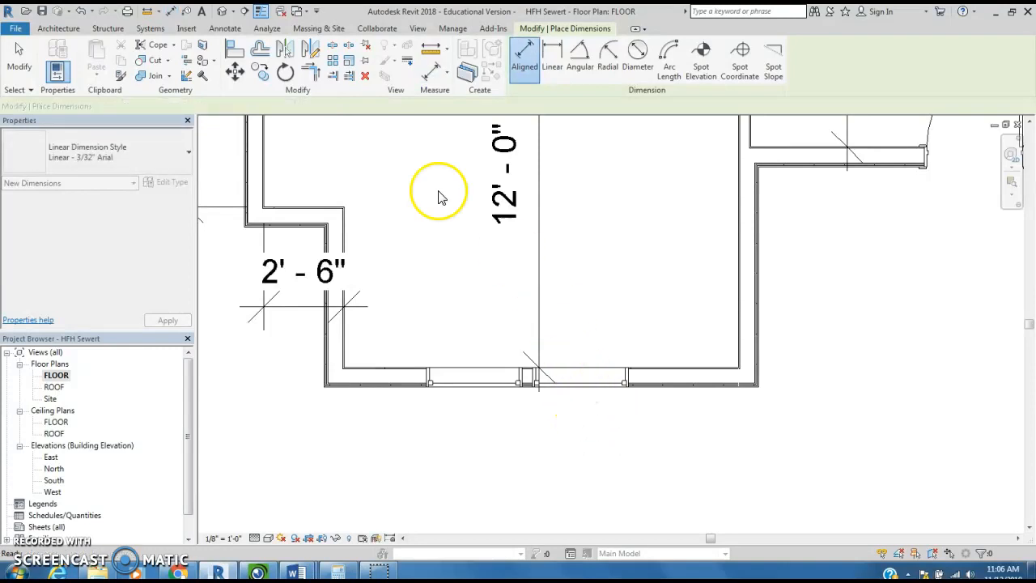
key("Escape")
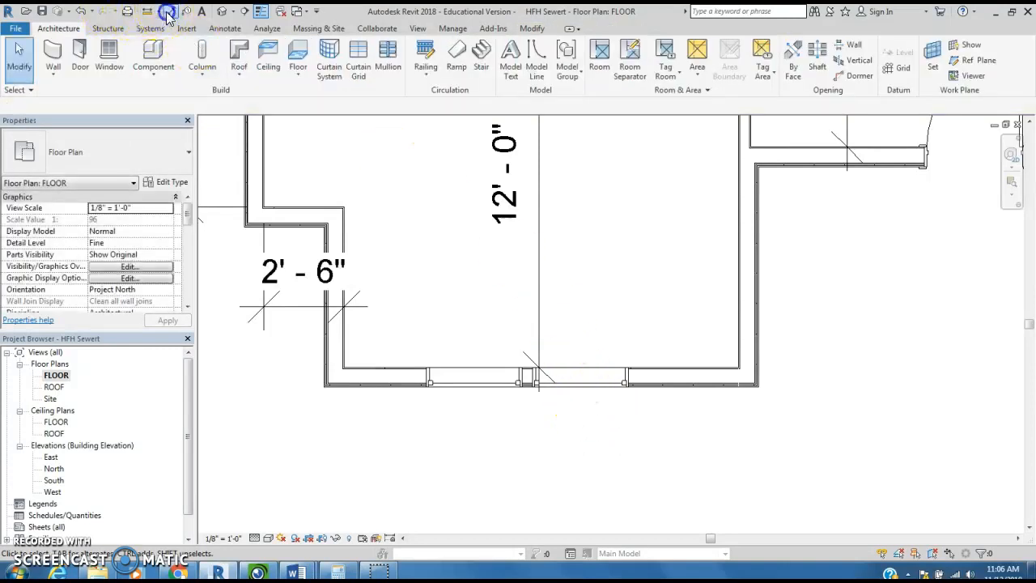
- Add an aligned dimension from the second window's center to the room's right outer wall corner, placed below the wall
left_click(169, 13)
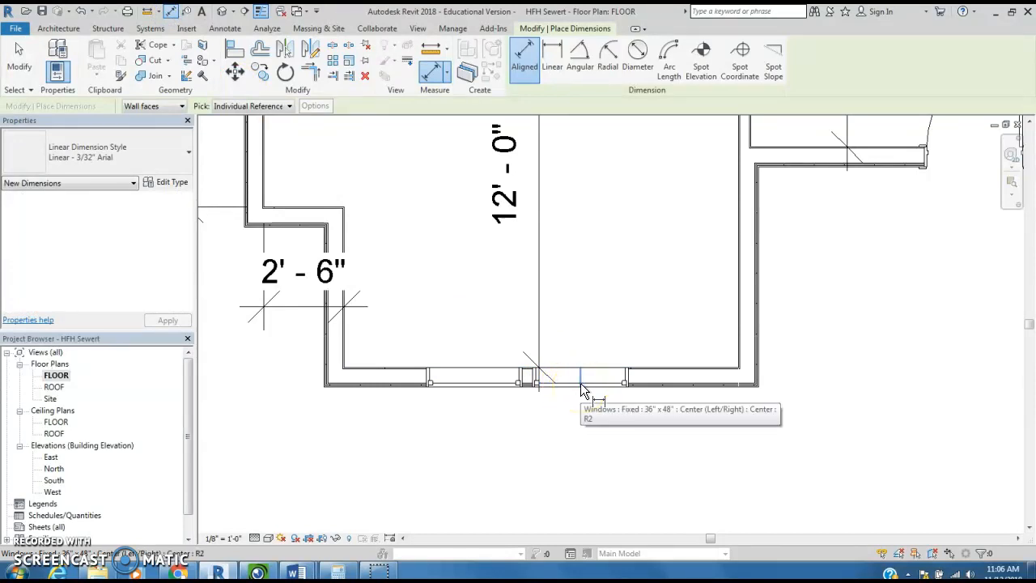
left_click(581, 384)
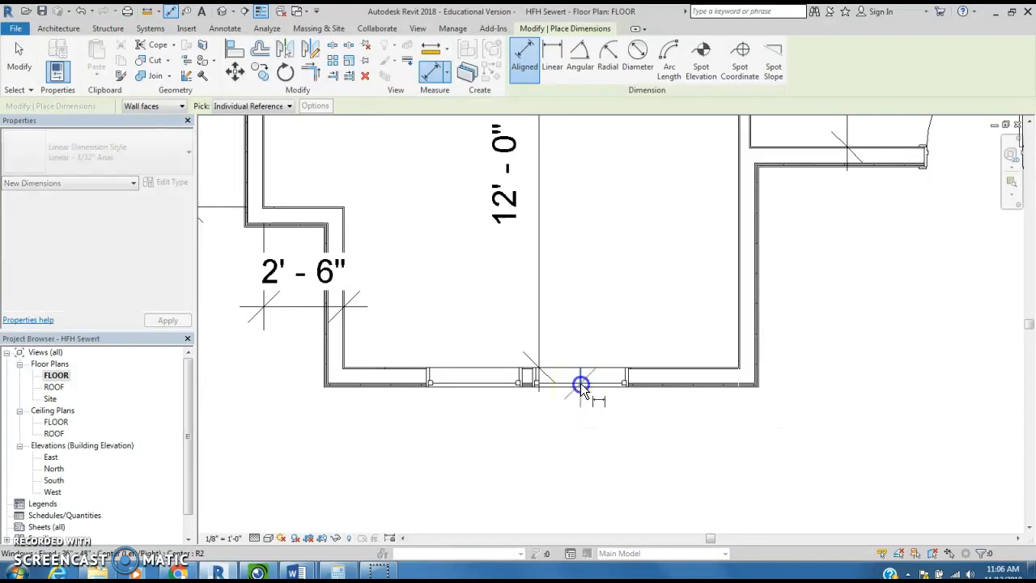
scroll(757, 387, "up", 2)
left_click(758, 385)
scroll(630, 447, "down", 2)
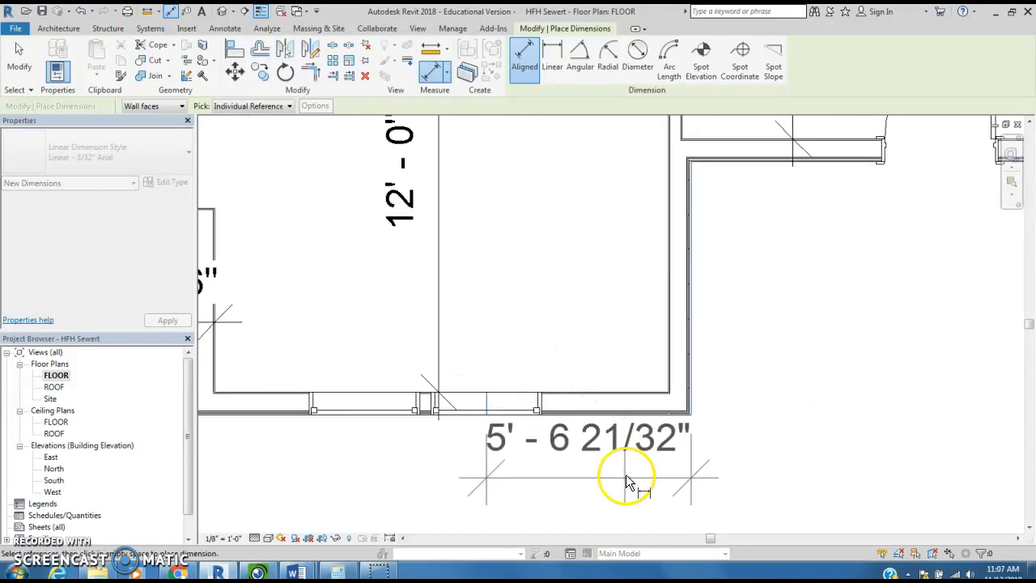
left_click(623, 525)
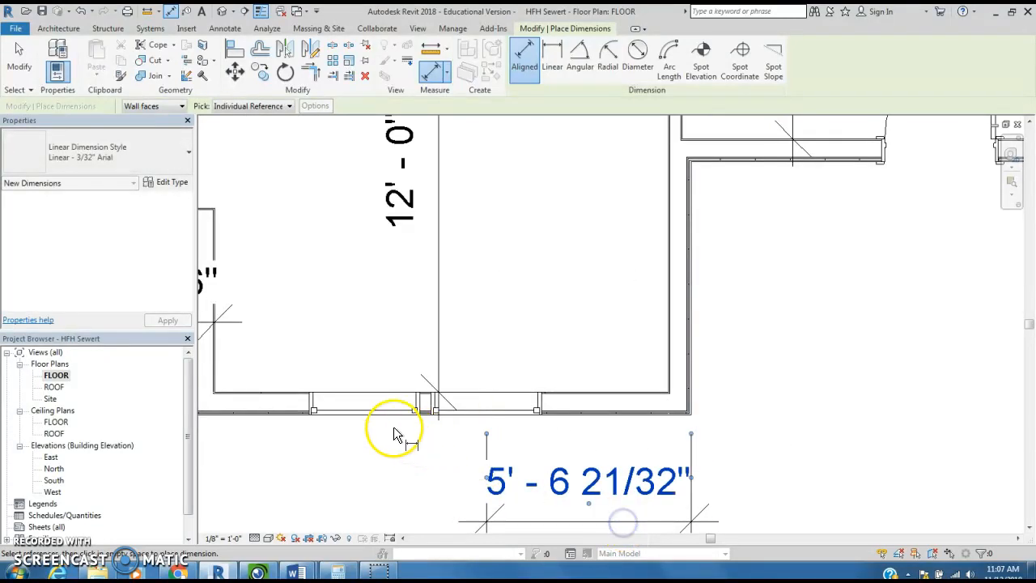
- Add an aligned dimension from the first window's center to the room's left outer wall corner, placed below the wall
middle_click_drag(394, 456, 498, 403)
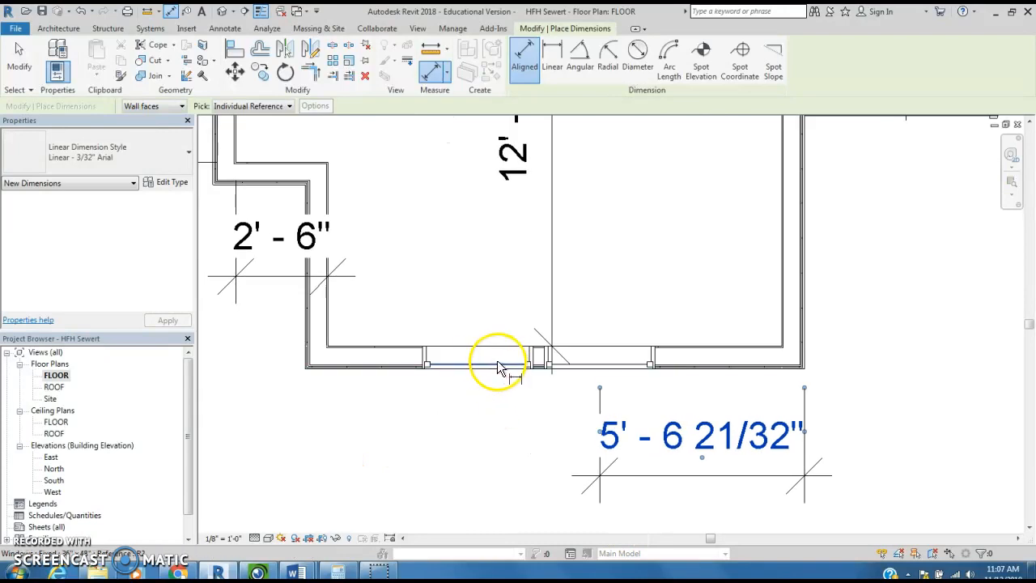
left_click(477, 359)
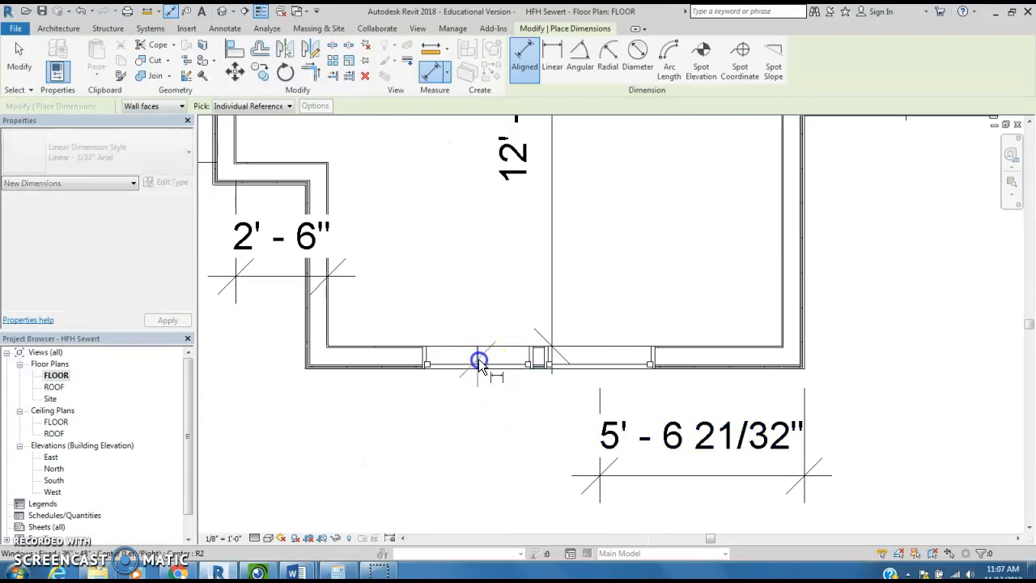
scroll(306, 372, "up", 3)
left_click(306, 366)
scroll(440, 412, "down", 4)
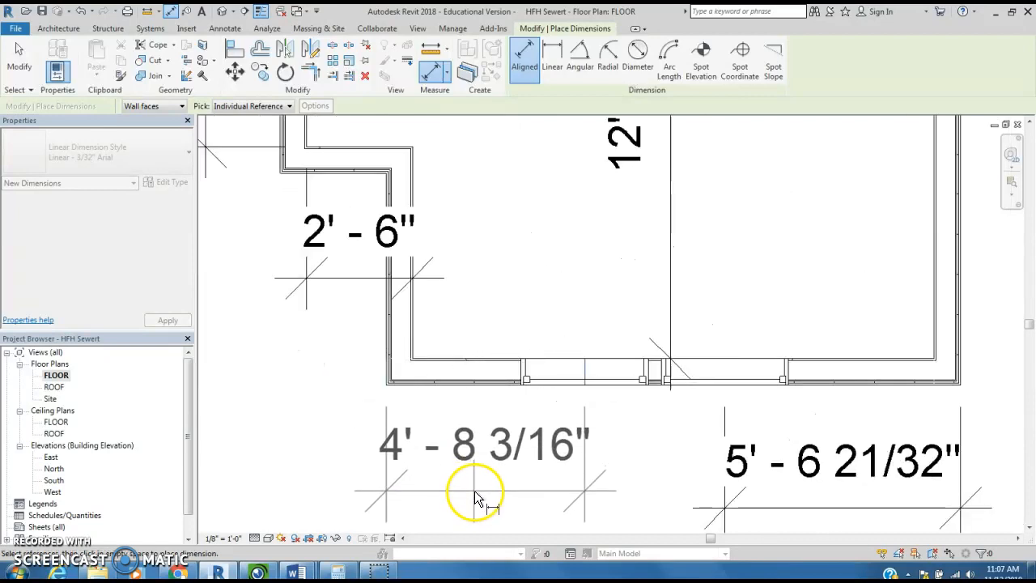
left_click(483, 505)
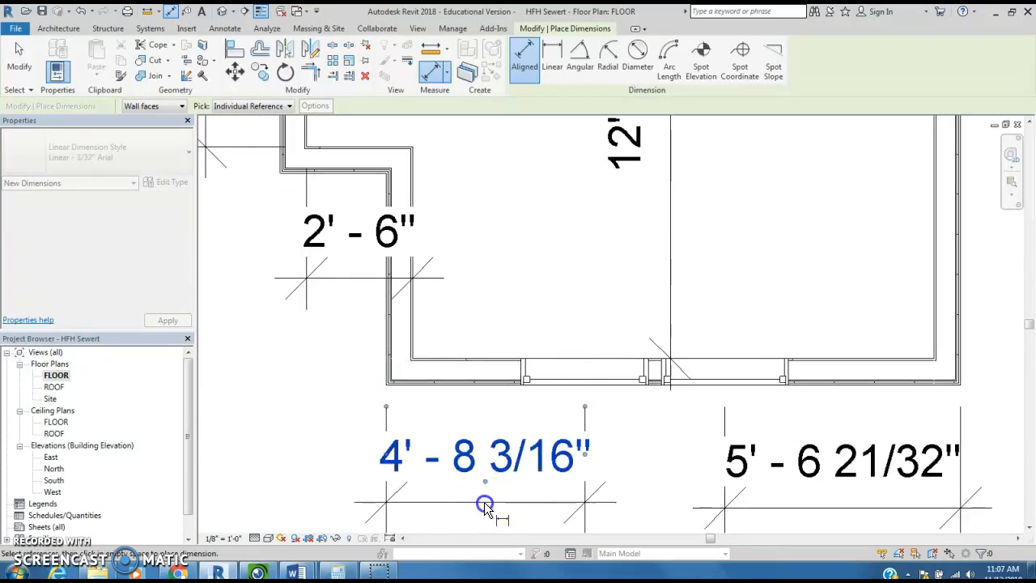
key("Escape")
key("Escape")
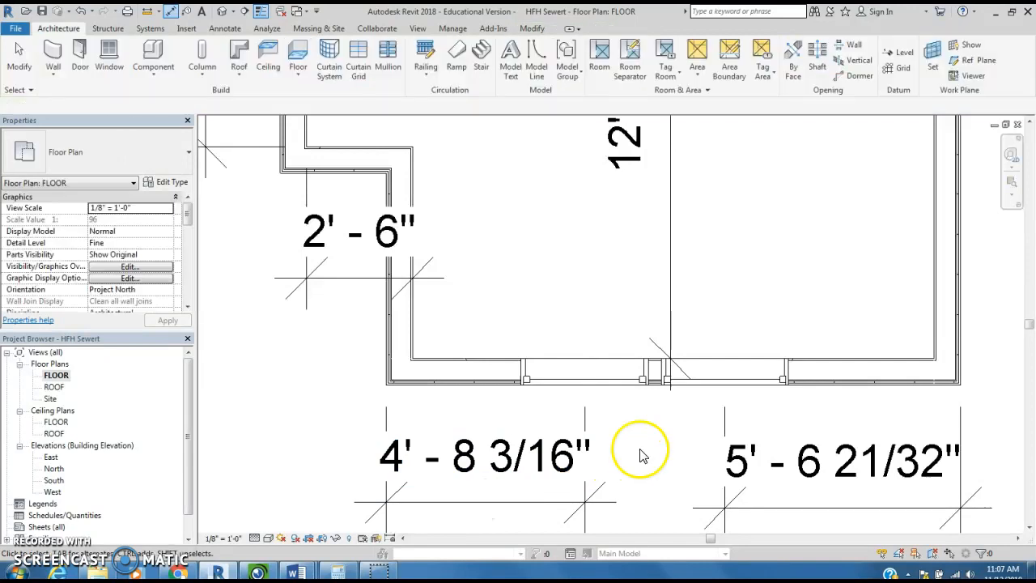
- Center the window pair in the wall by nudging both windows until their corner dimensions are 5' 1 11/16" and 5' 1 5/32"
left_click_drag(494, 327, 850, 409)
key("Left")
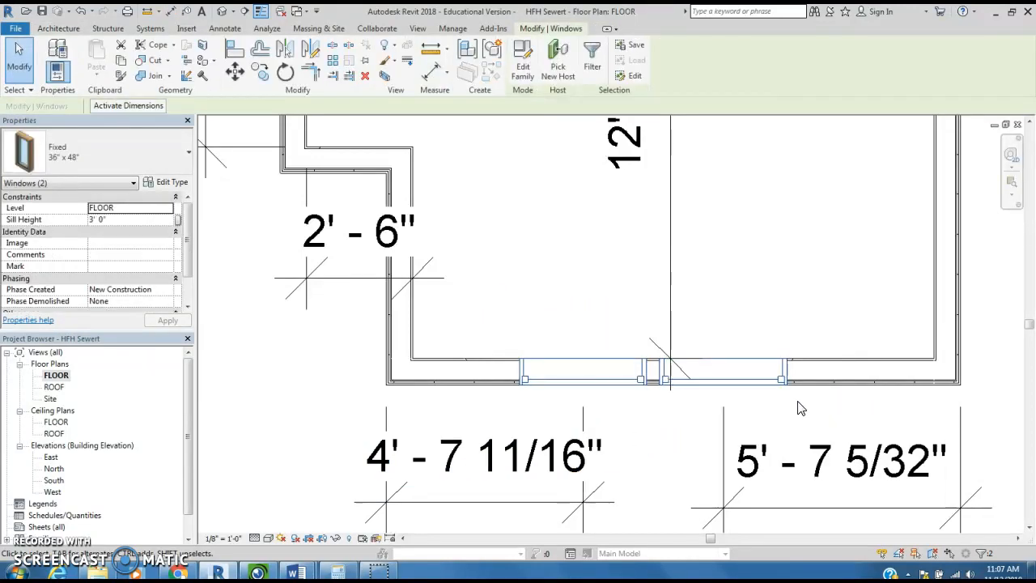
key("Left")
key("Left")
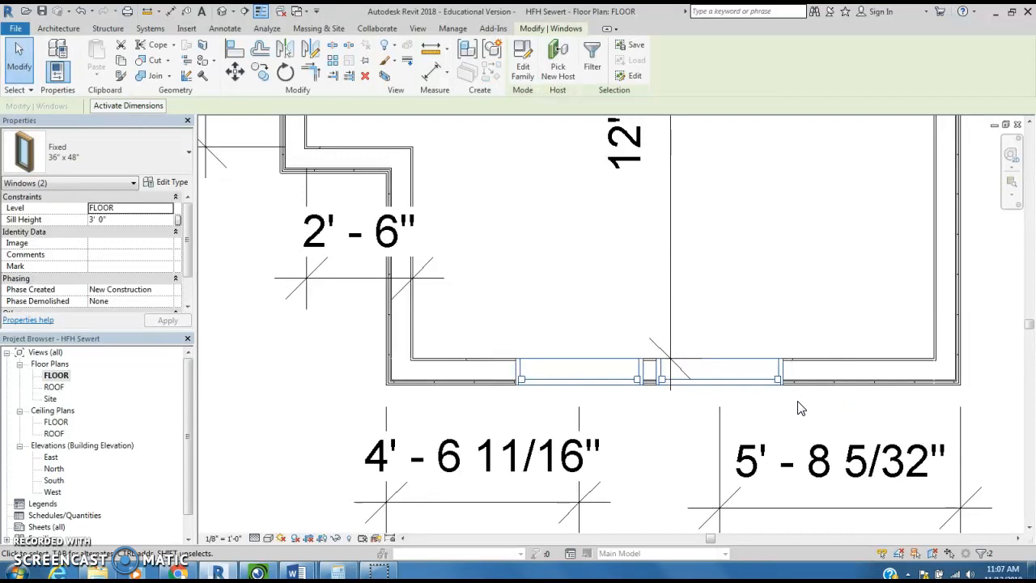
key("Left")
key("Left")
key("Left")
key("Left")
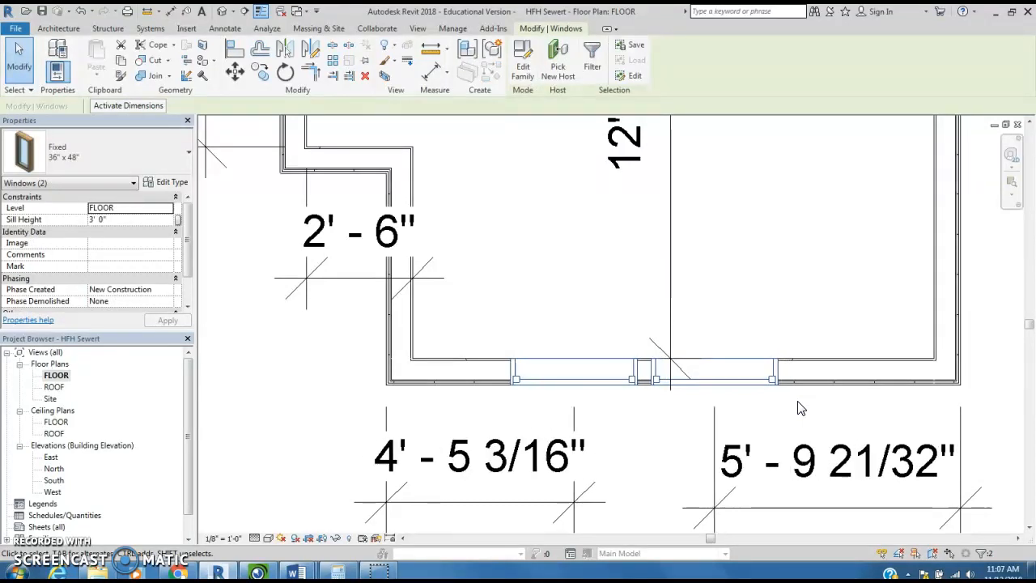
key("Left")
key("Left")
key("Left")
key("Left")
key("Left")
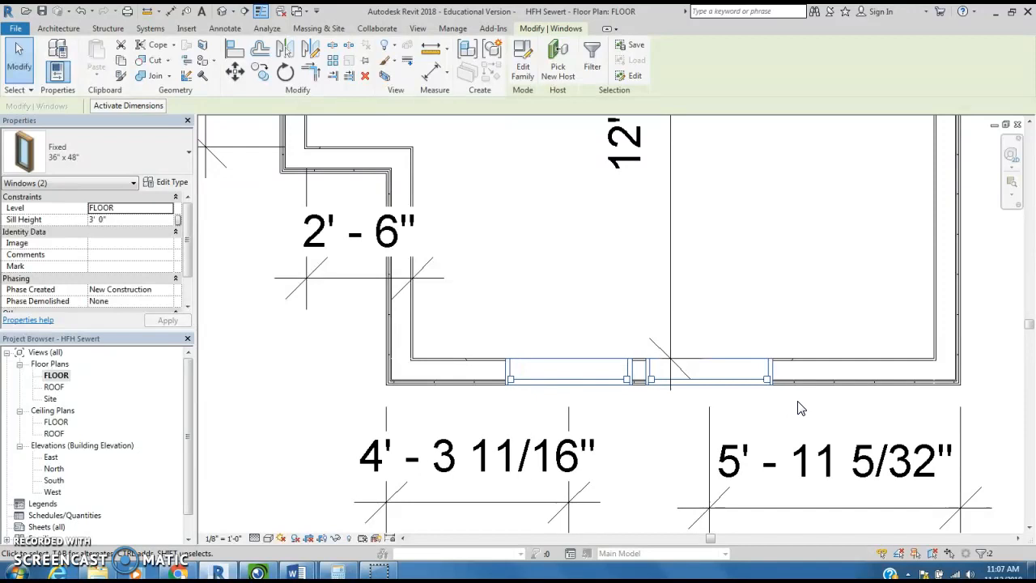
key("Left")
key("Left")
key("Left")
key("Left")
key("Left")
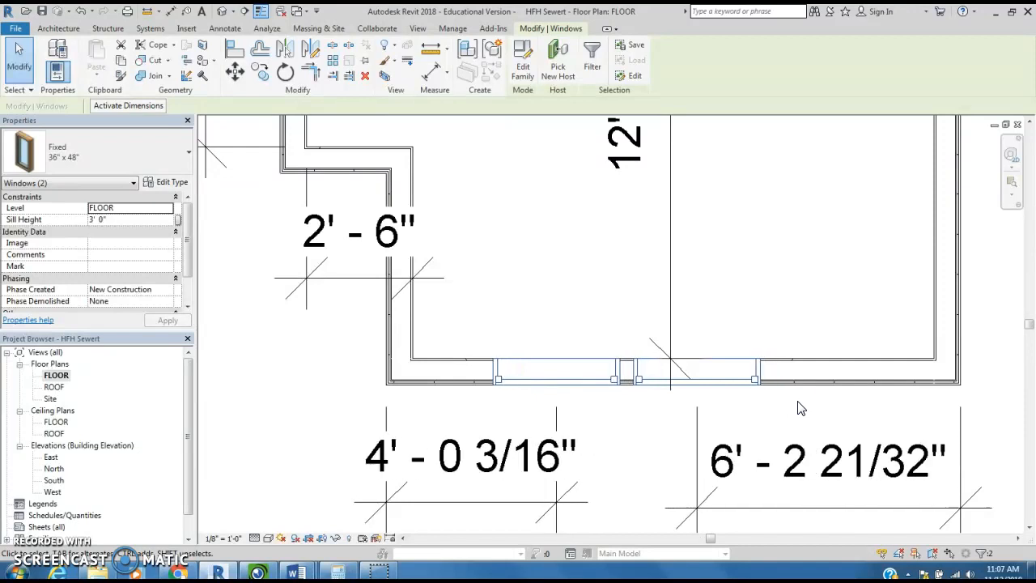
key("Right")
key("Right")
key("Right")
key("Right")
key("Right")
key("Right")
key("Right")
key("Right")
key("Right")
key("Right")
key("Right")
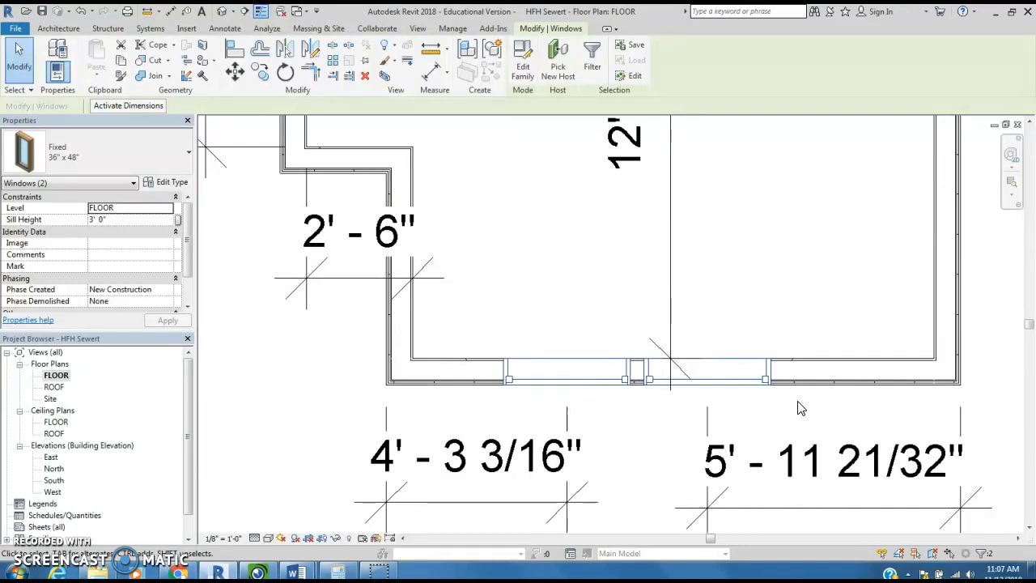
key("Right")
key("Right")
key("Right")
key("Right")
key("Right")
key("Right")
key("Right")
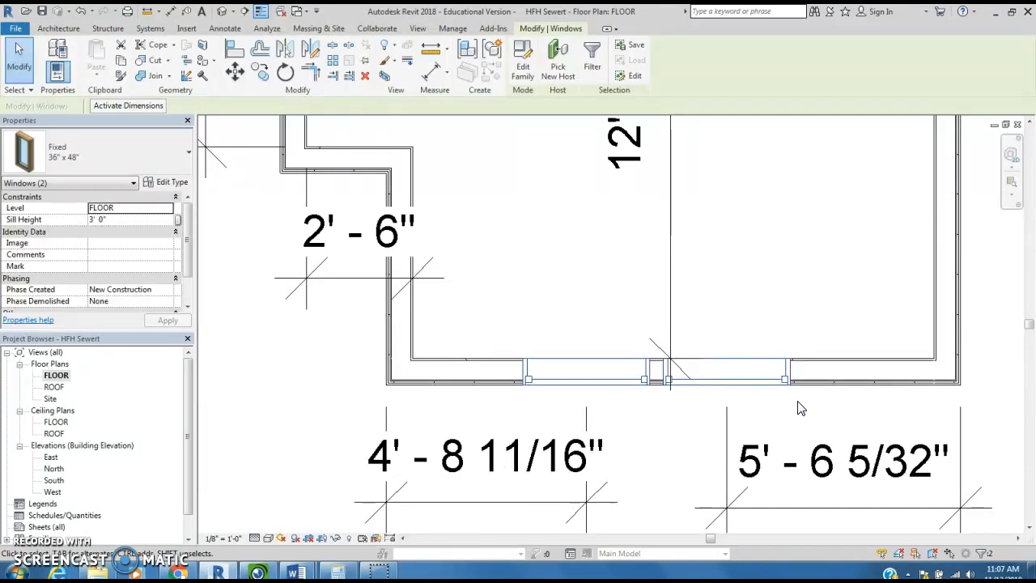
key("Right")
key("Right")
key("Right")
key("Right")
key("Right")
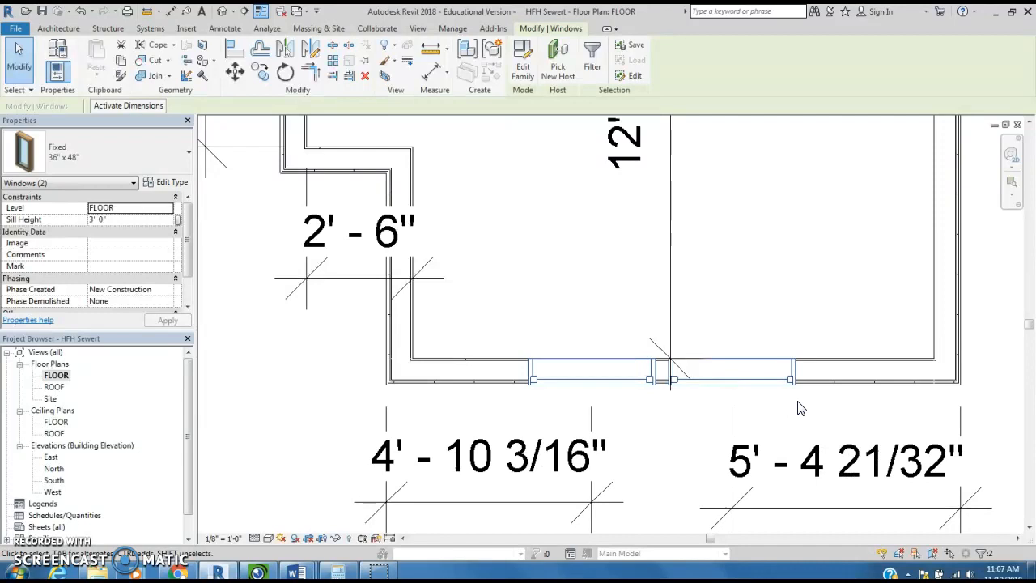
key("Right")
key("Right")
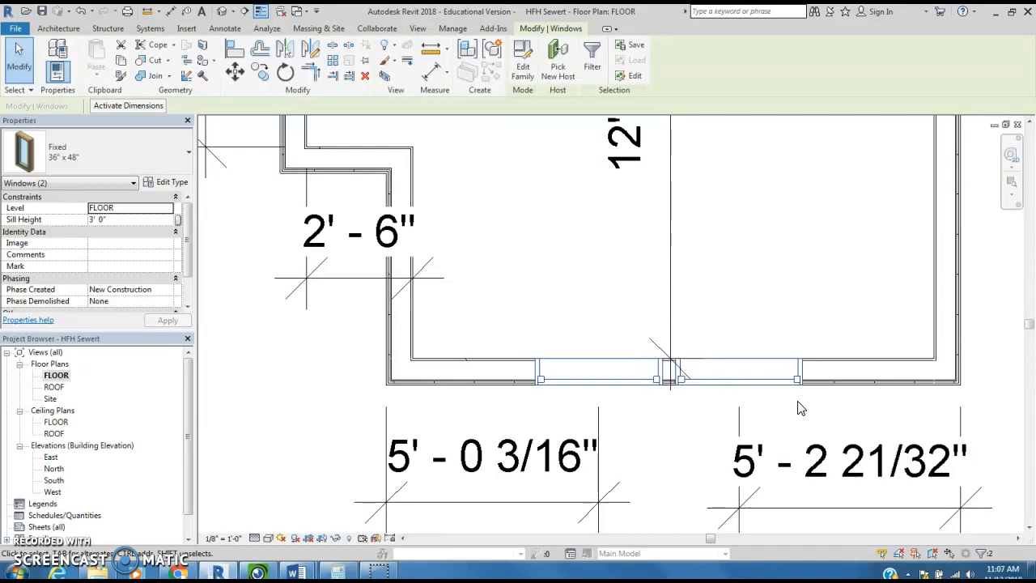
key("Right")
key("Right")
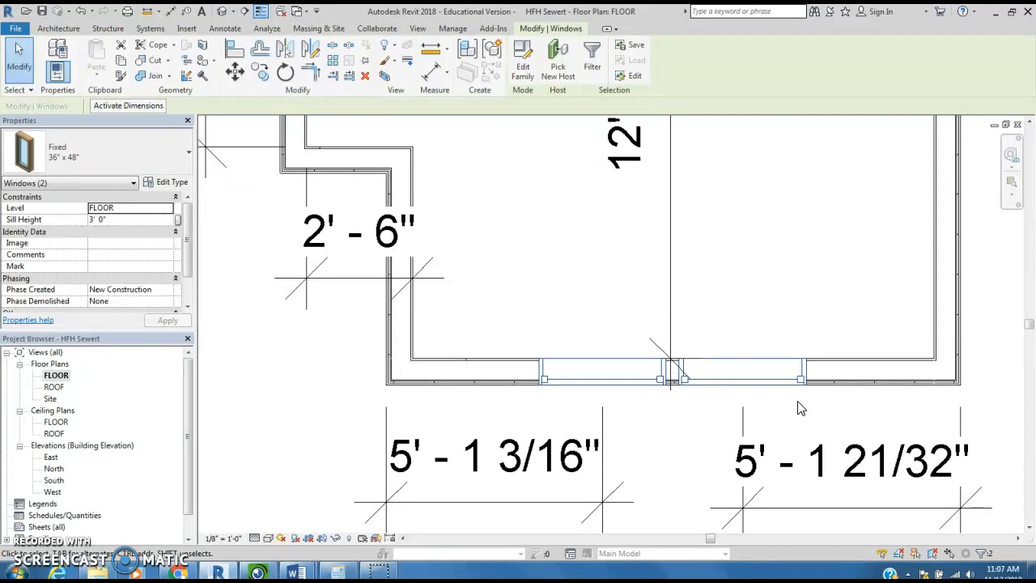
key("Right")
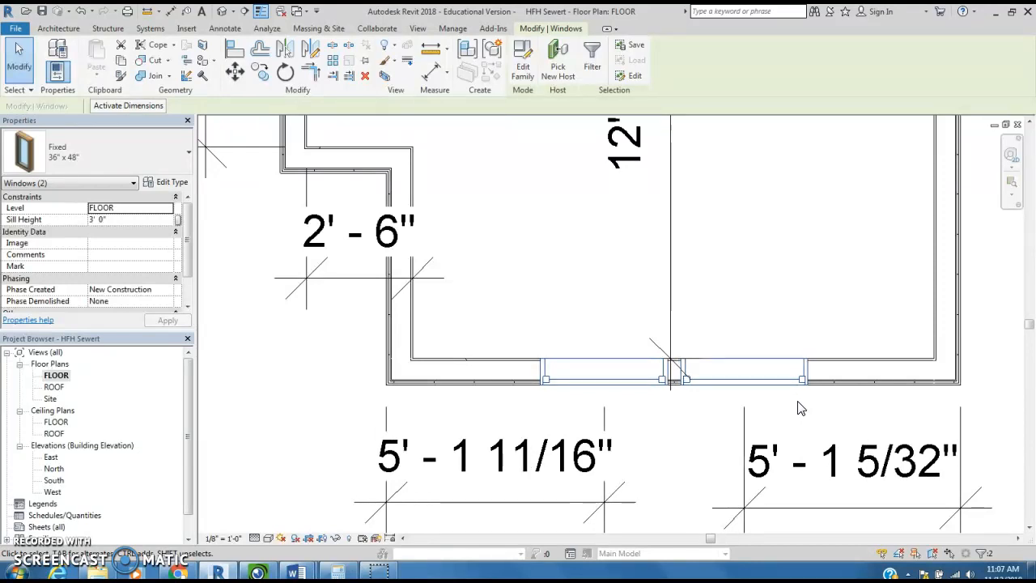
key("Left")
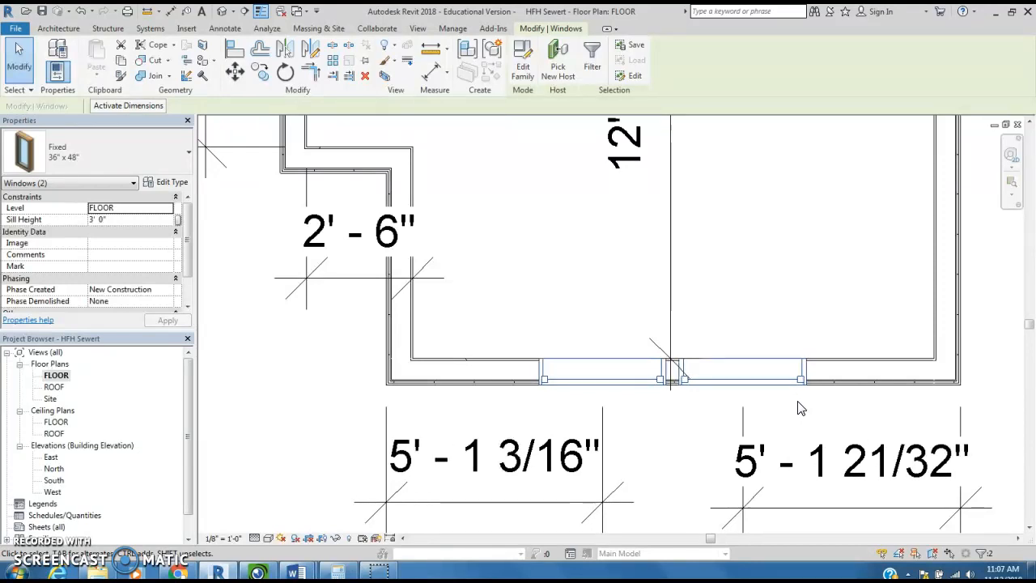
key("Right")
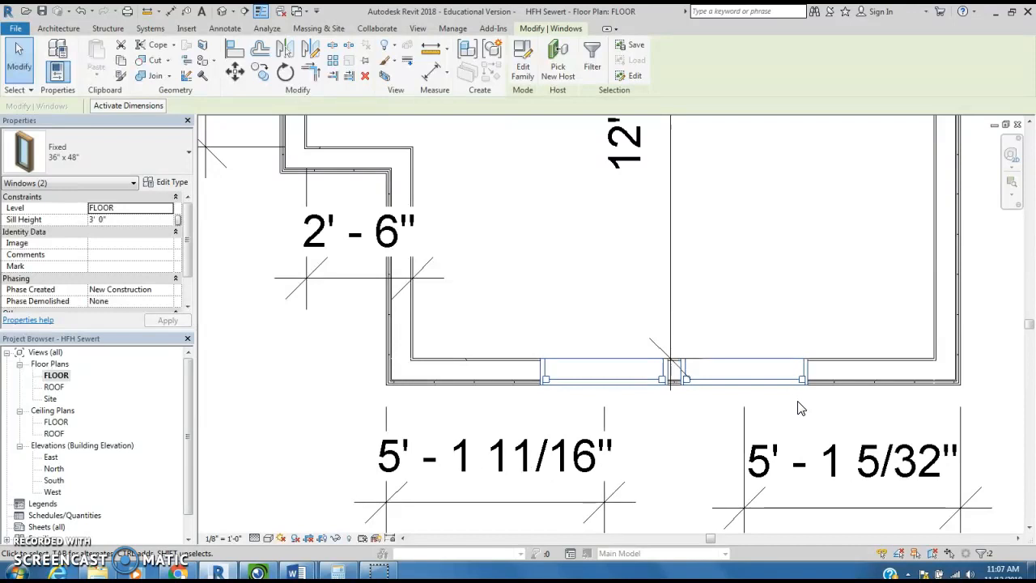
key("Right")
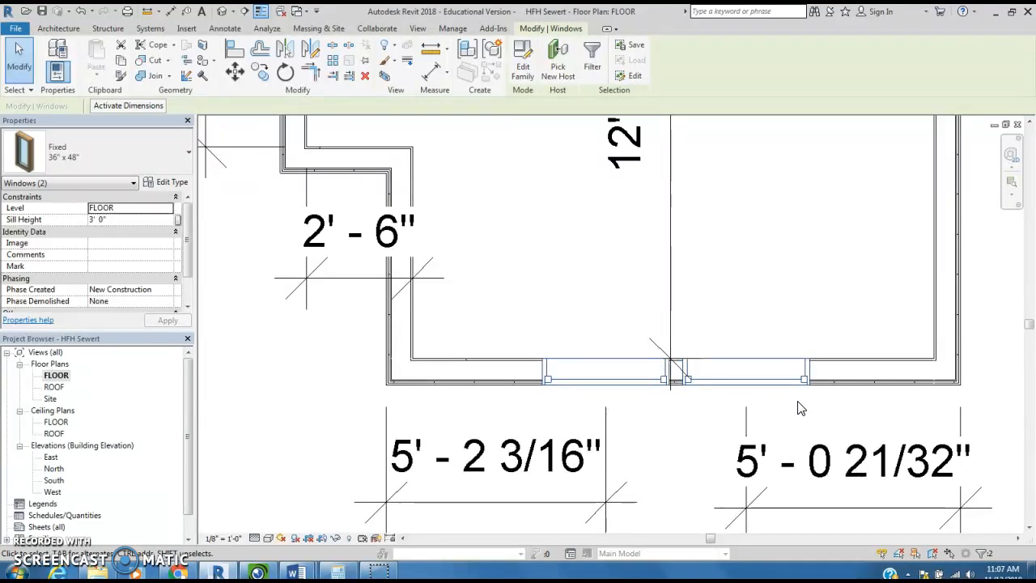
key("Left")
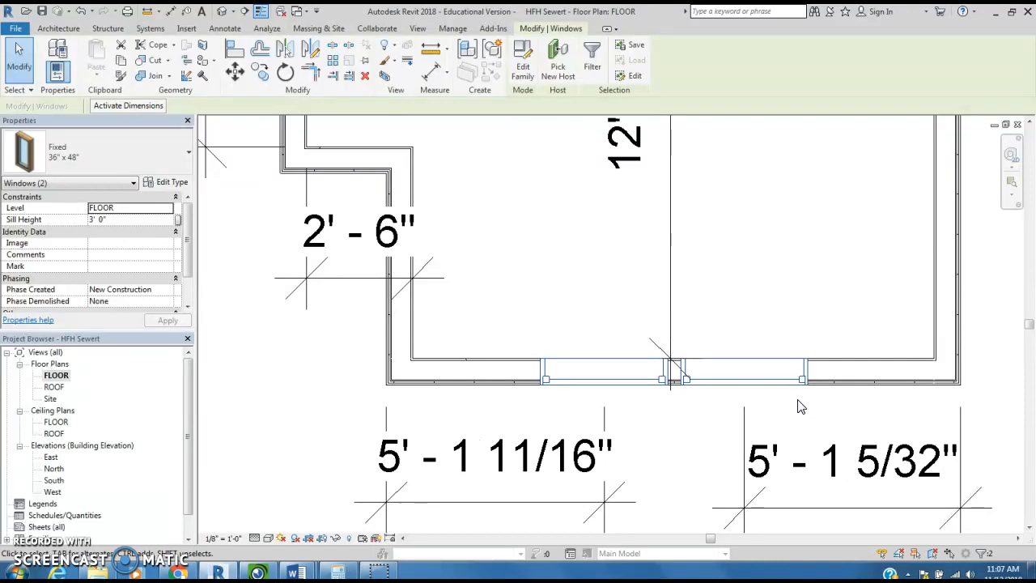
left_click(685, 435)
scroll(701, 457, "up", 2)
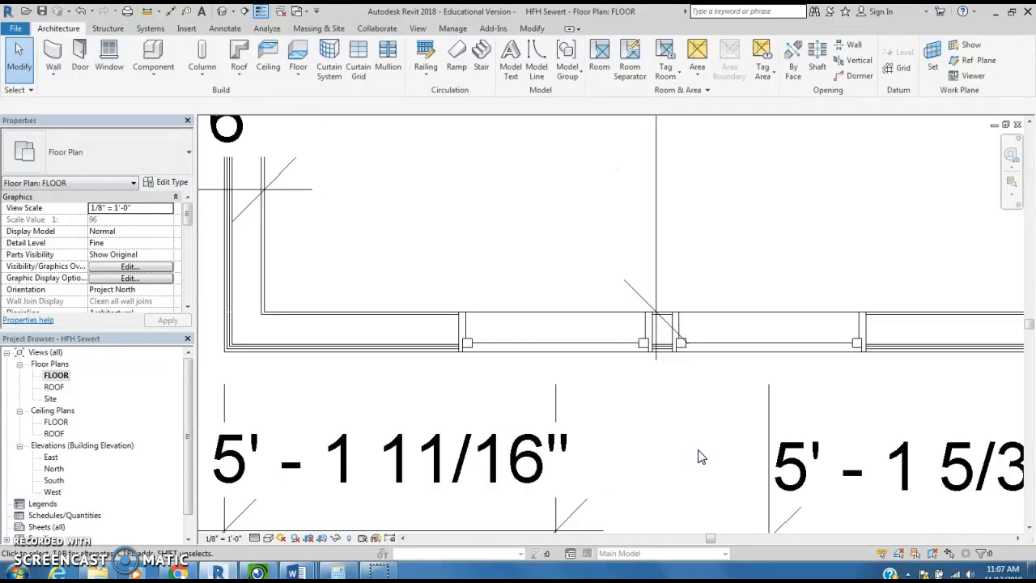
scroll(701, 456, "down", 2)
scroll(736, 296, "down", 1)
middle_click_drag(733, 264, 722, 369)
scroll(719, 363, "down", 1)
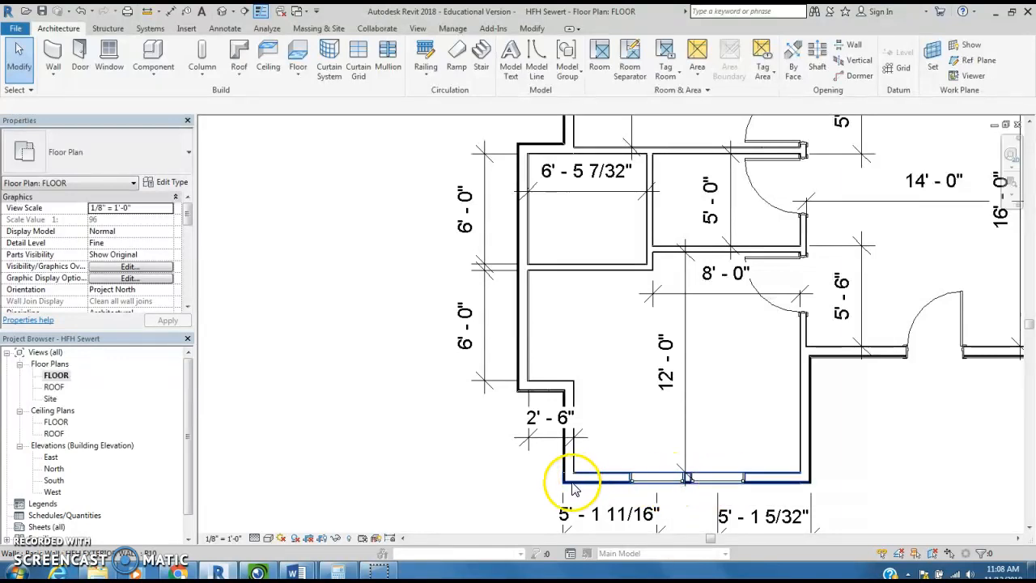
scroll(531, 444, "up", 3)
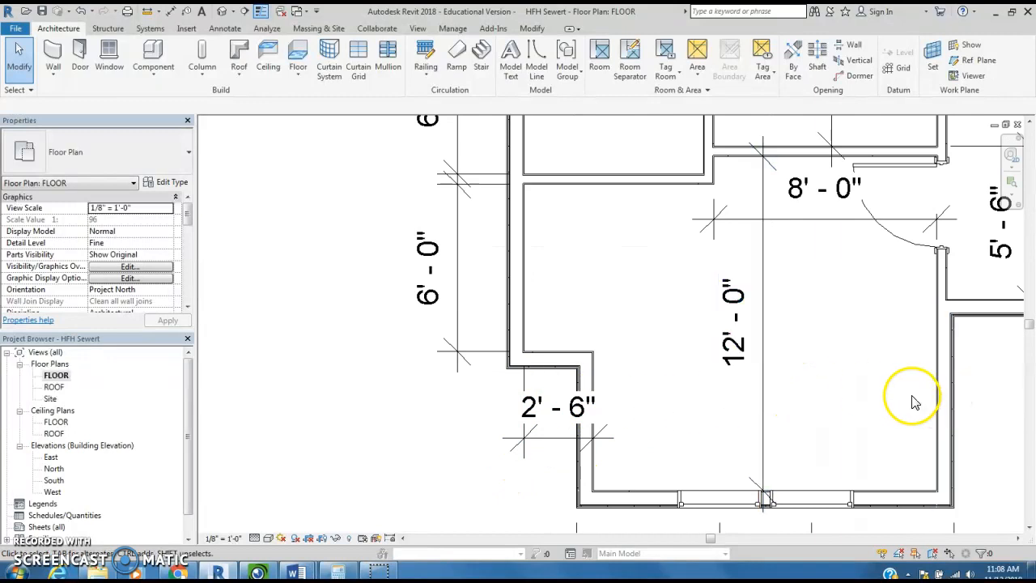
- Place a 20" x 36" Window-Double-Hung in the right exterior wall of the 12' room, between its two outer corners
scroll(890, 395, "down", 2)
middle_click_drag(866, 397, 735, 397)
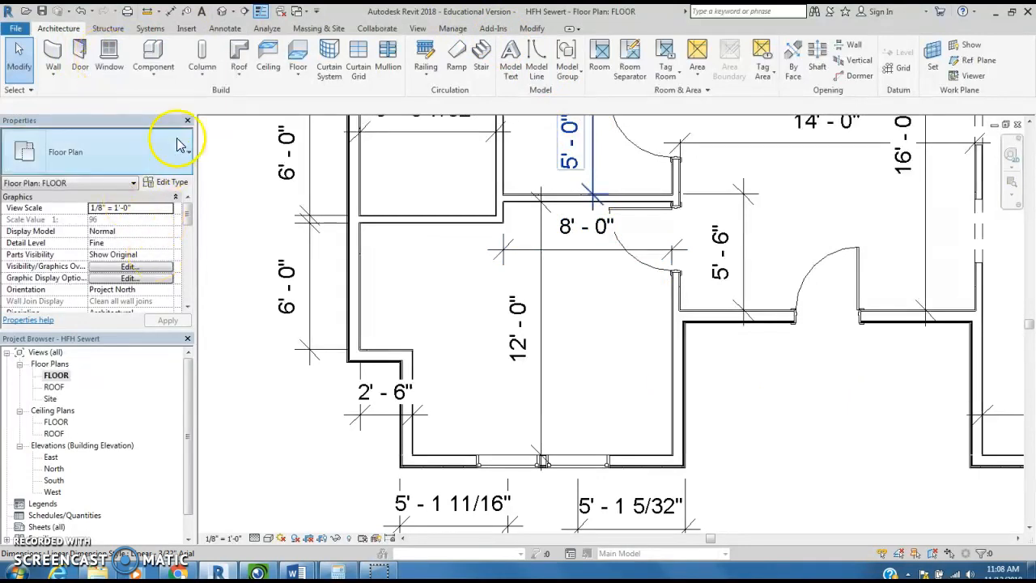
left_click(108, 59)
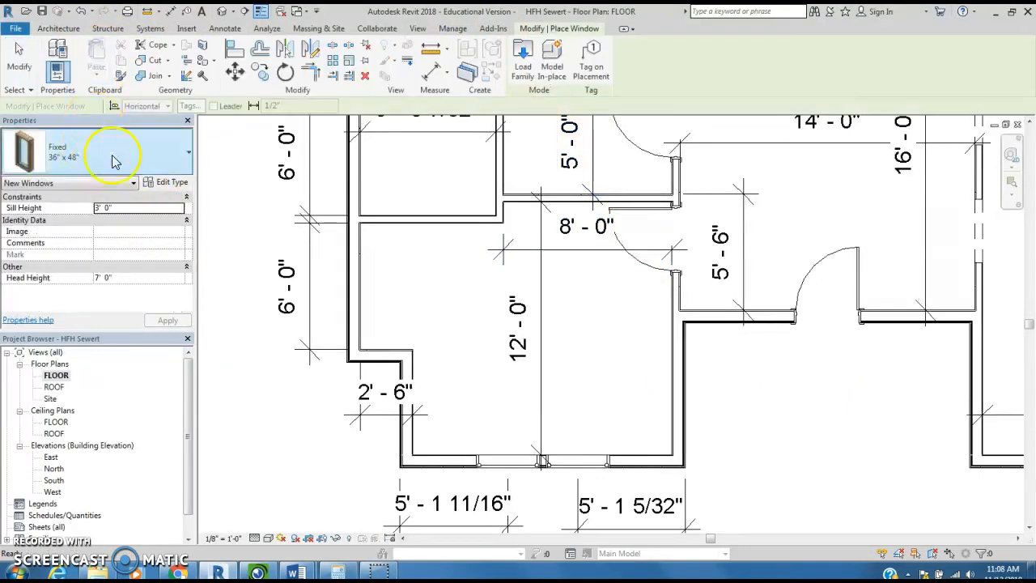
left_click(191, 155)
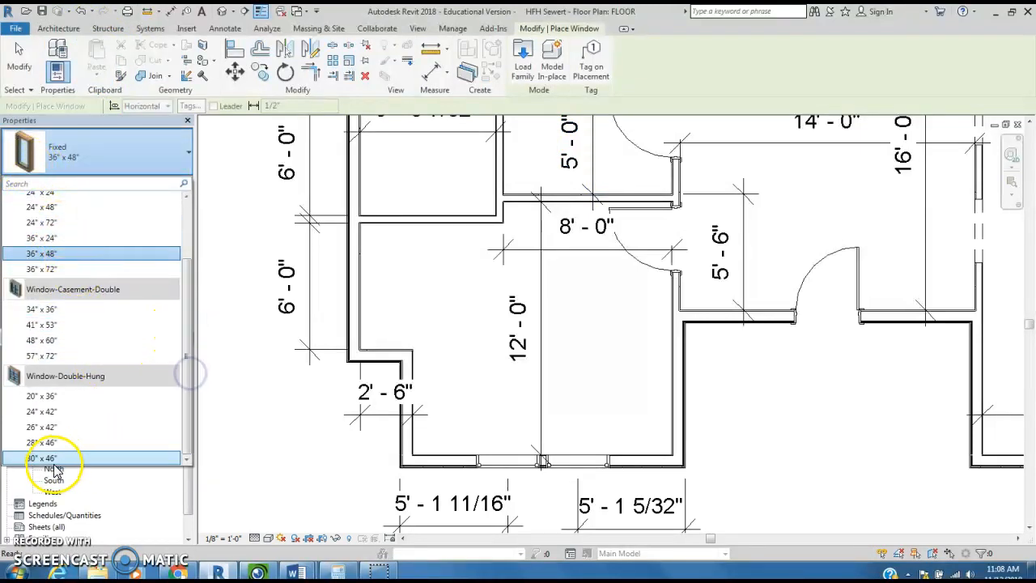
left_click(42, 396)
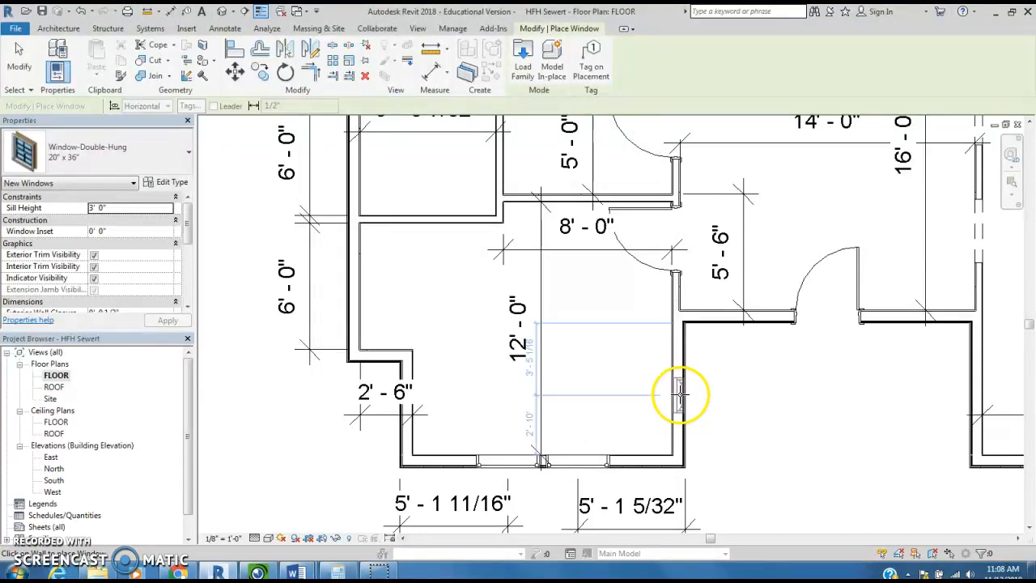
left_click(681, 395)
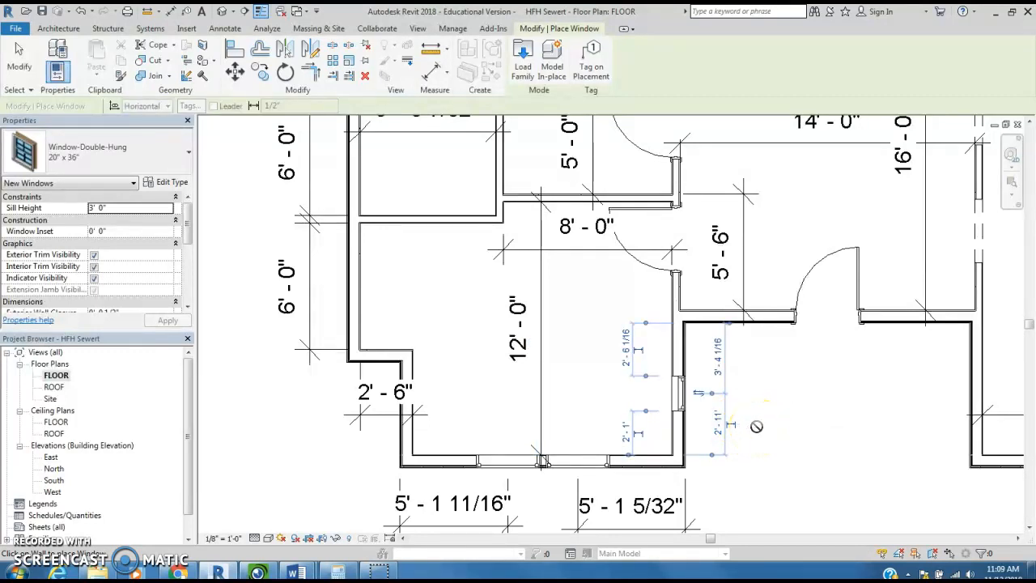
scroll(710, 412, "down", 1)
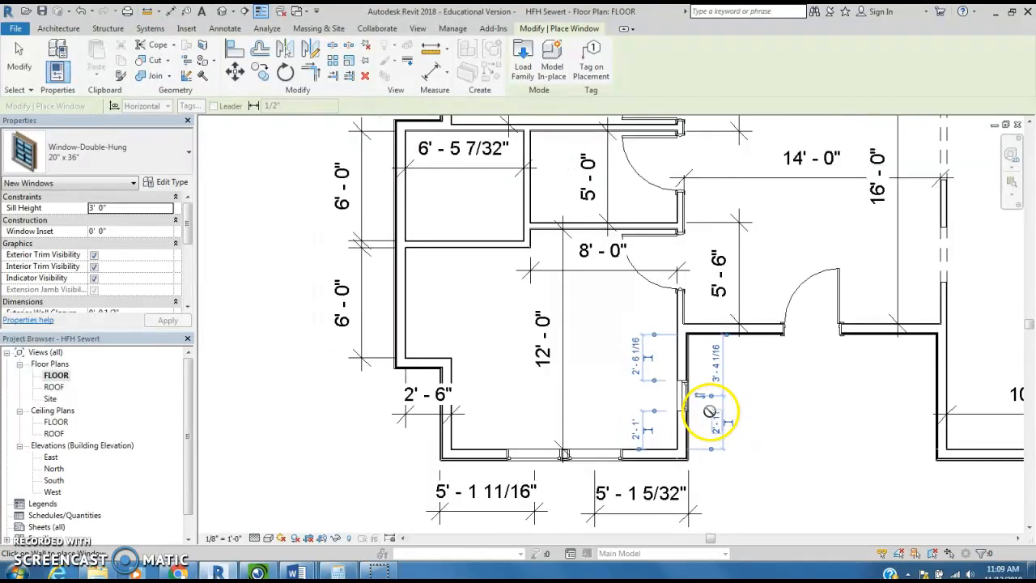
scroll(706, 404, "up", 3)
scroll(701, 392, "up", 1)
key("Escape")
key("Escape")
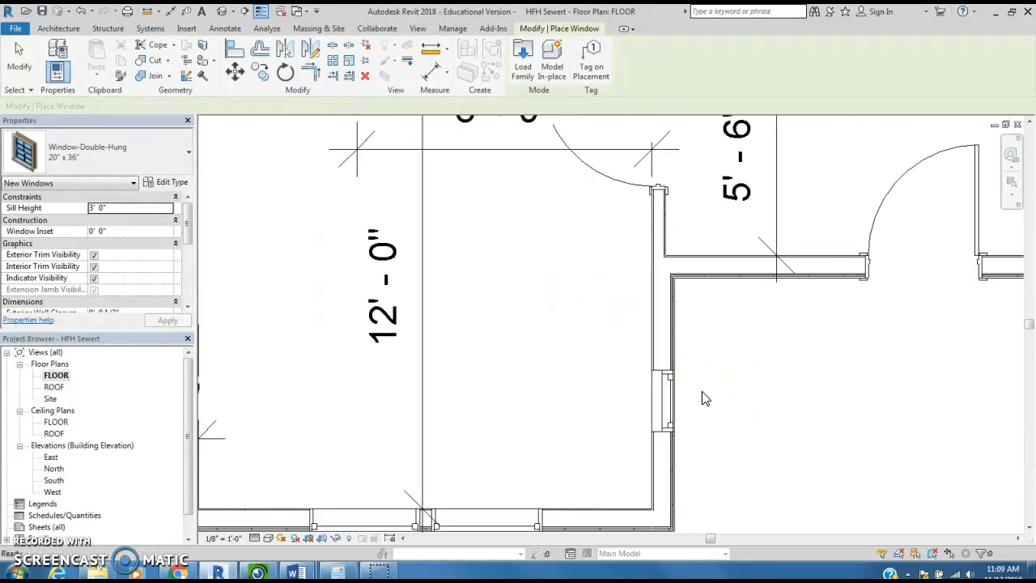
- Change the right wall's window to the 30" x 46" Window-Double-Hung type
left_click(666, 401)
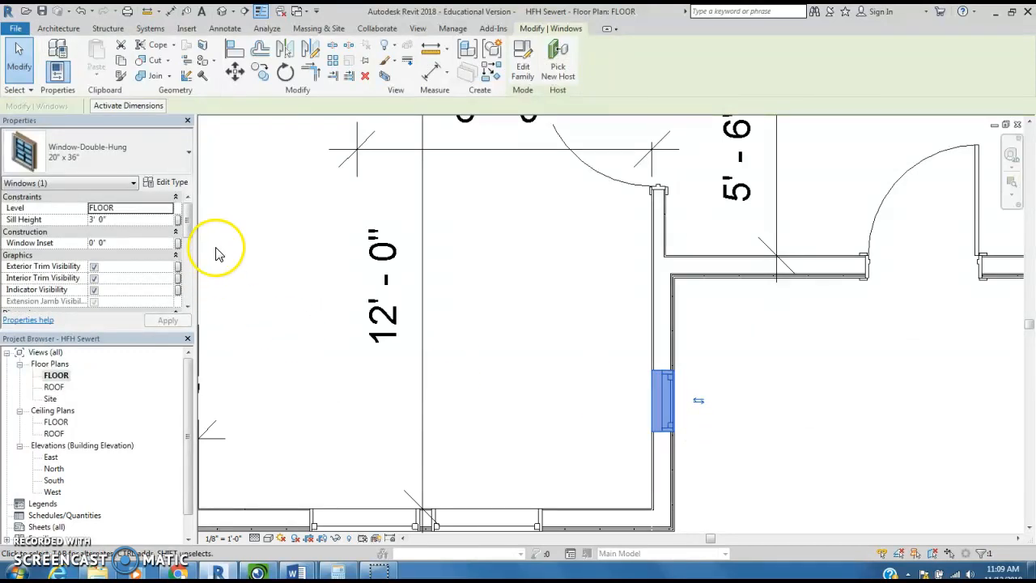
left_click(152, 143)
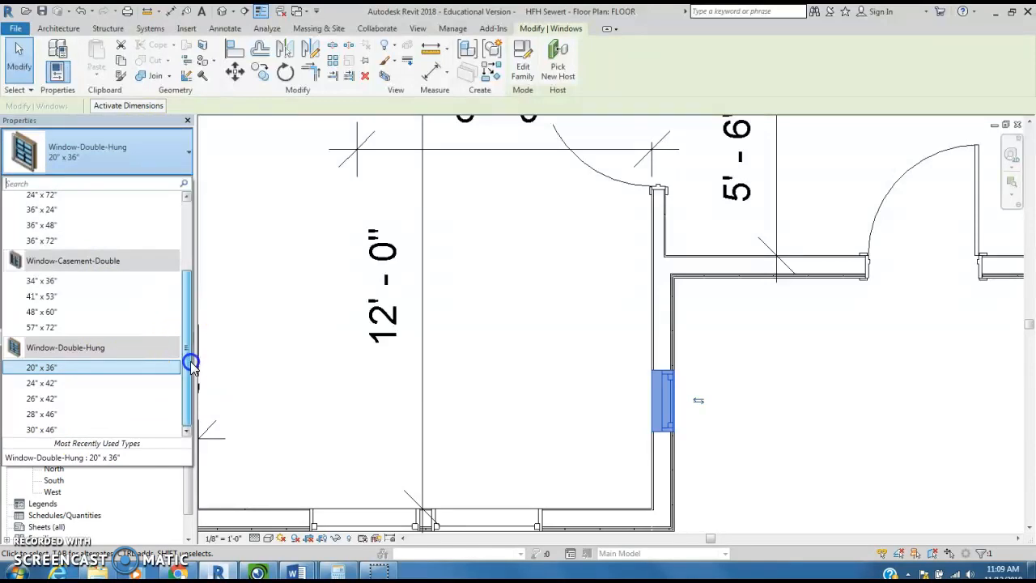
left_click(46, 429)
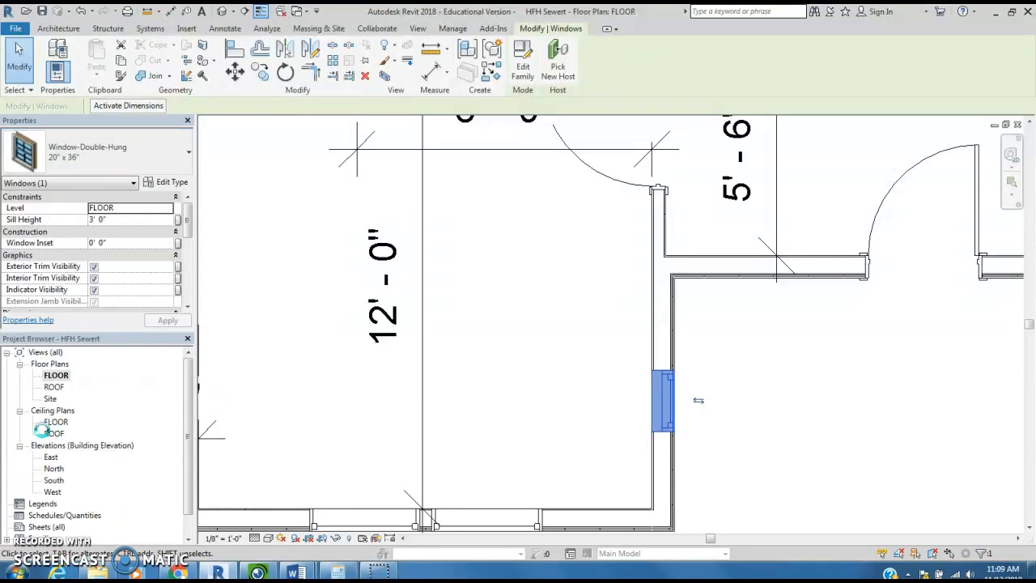
left_click(737, 402)
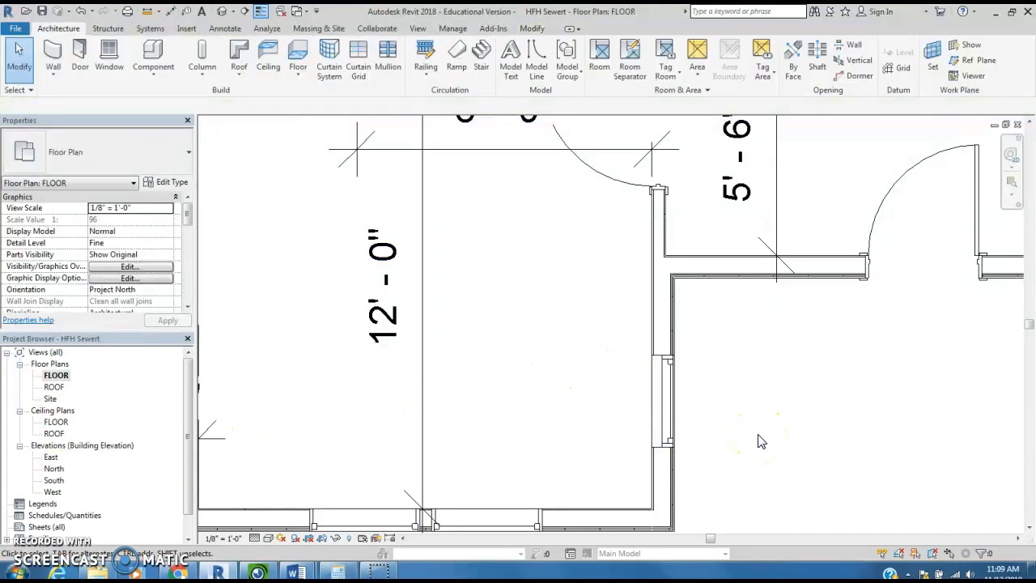
left_click(665, 390)
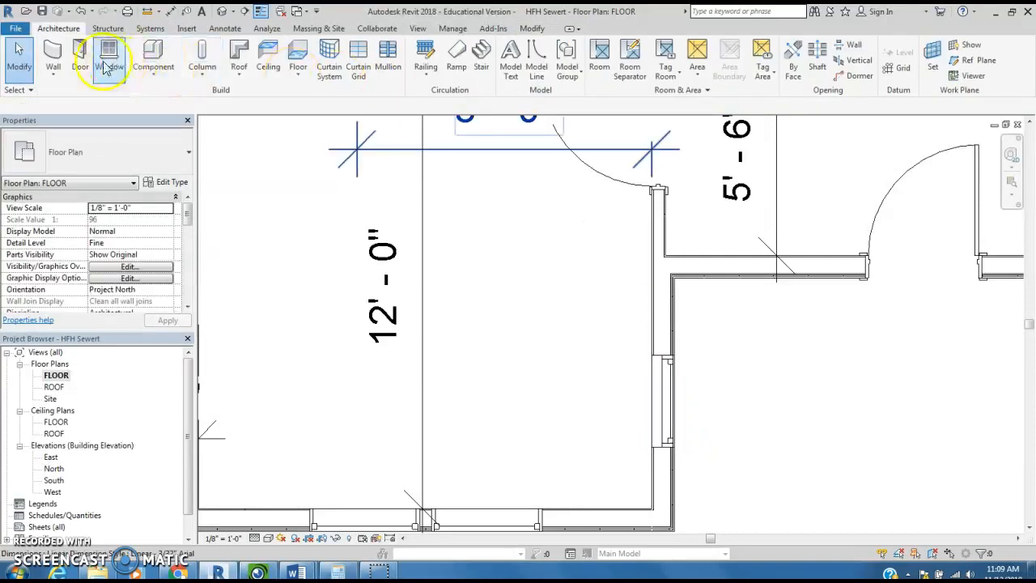
- Add an aligned dimension string outside the right wall through the upper corner, window center and lower corner, and make its segments equal
left_click(171, 12)
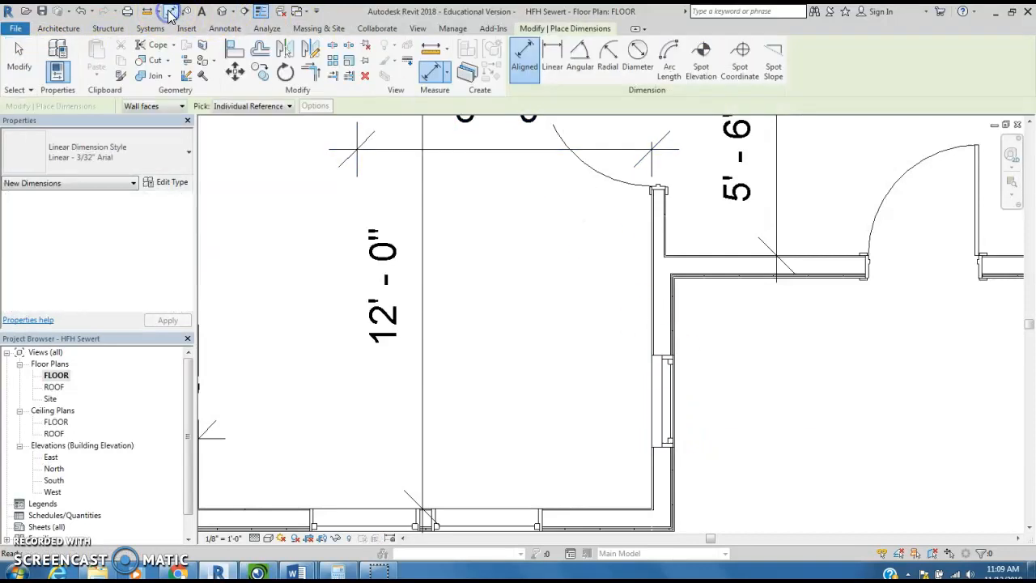
left_click(679, 280)
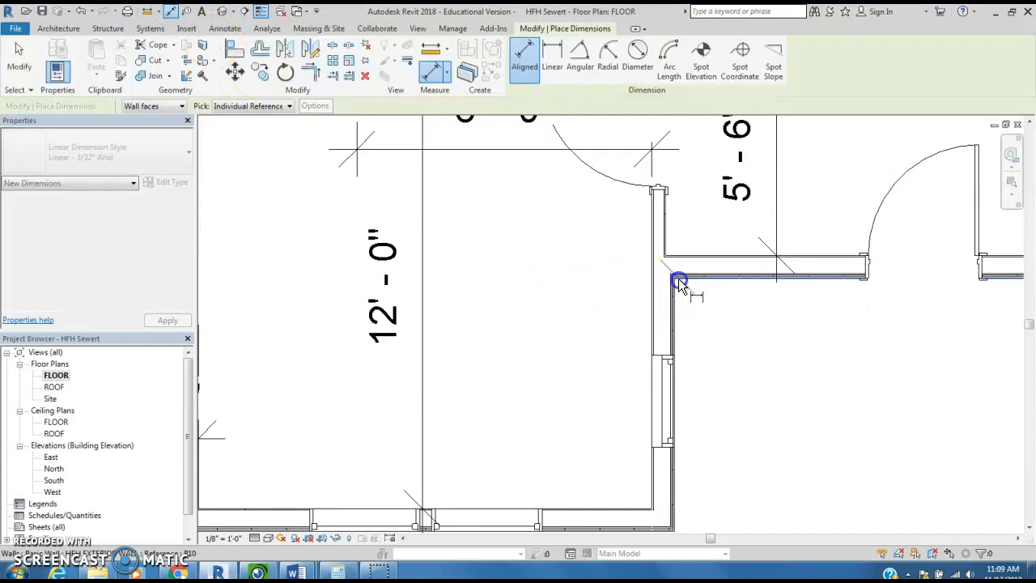
left_click(661, 409)
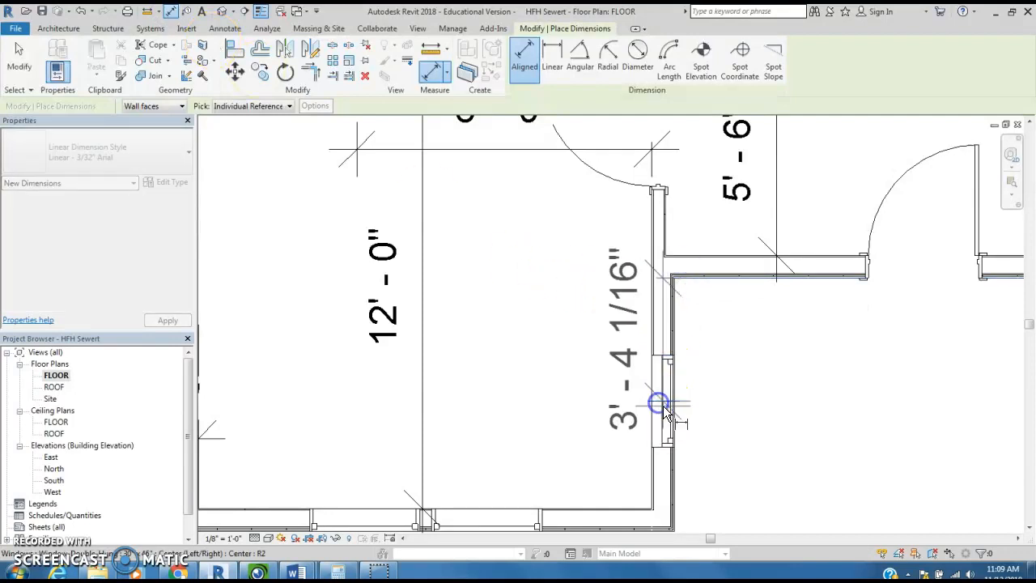
left_click(680, 536)
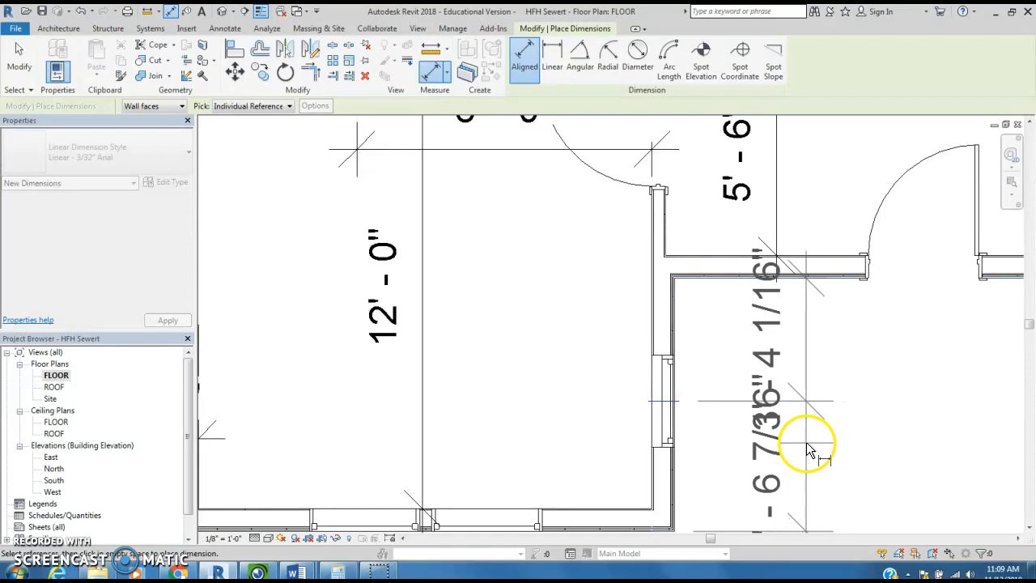
left_click(800, 441)
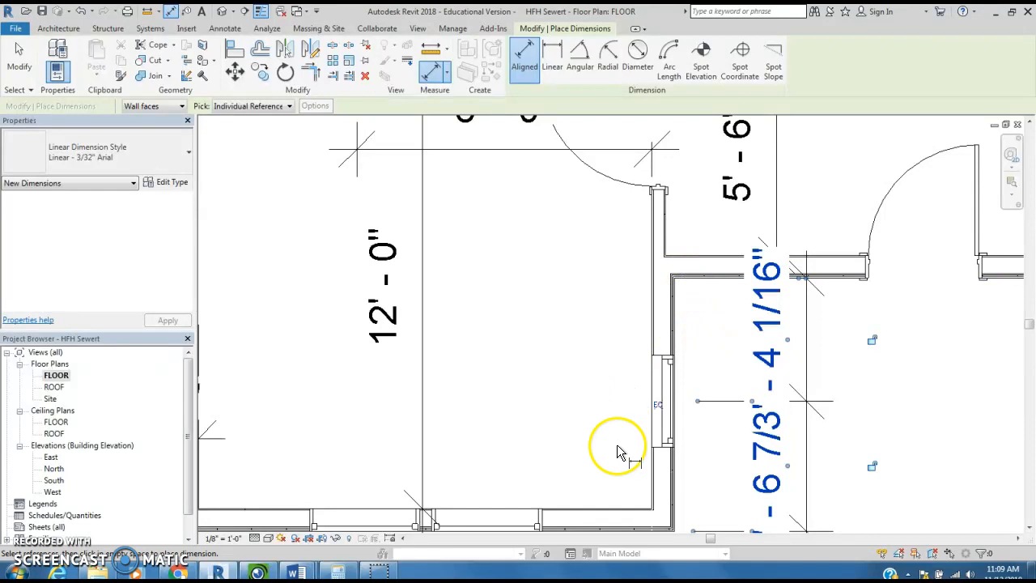
left_click(659, 405)
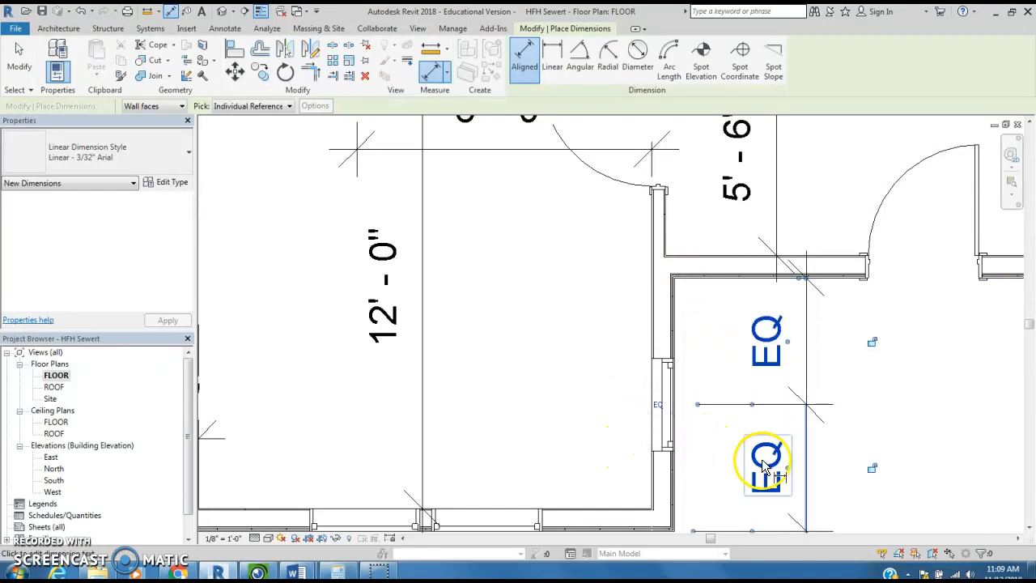
left_click(862, 457)
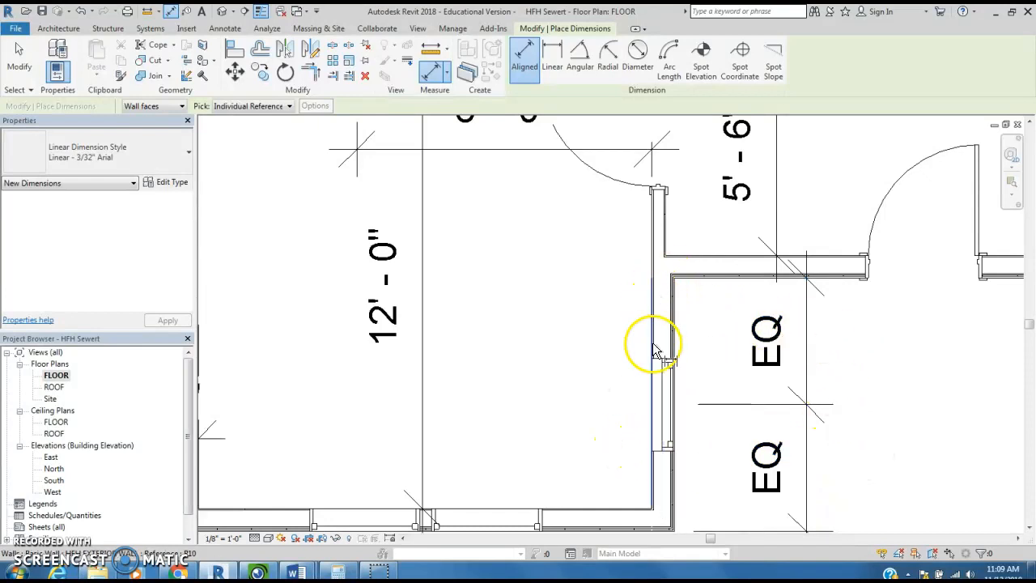
- Examine the room's window layout and check the type and size of the window in the right wall
scroll(501, 400, "down", 3)
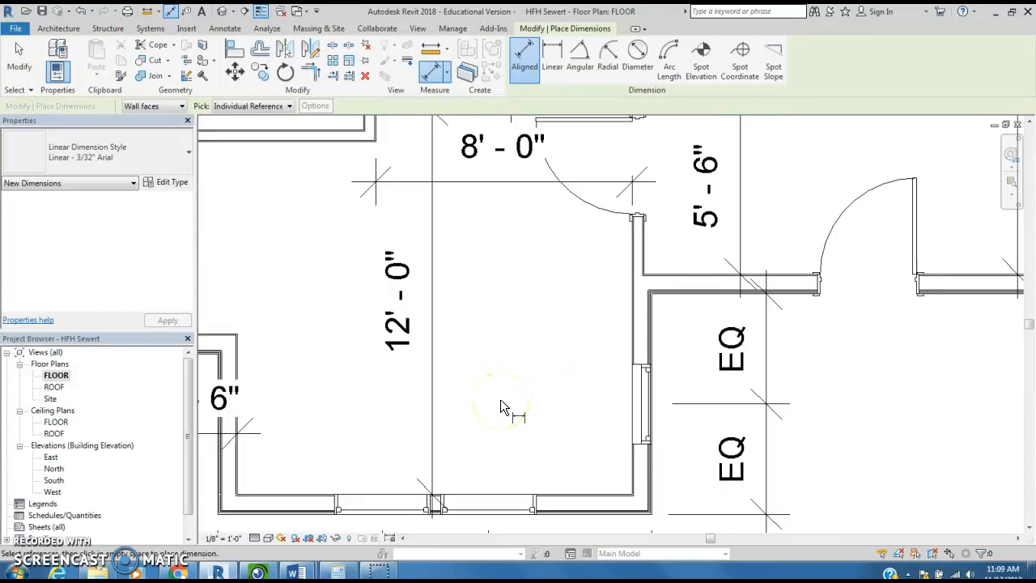
scroll(498, 397, "down", 1)
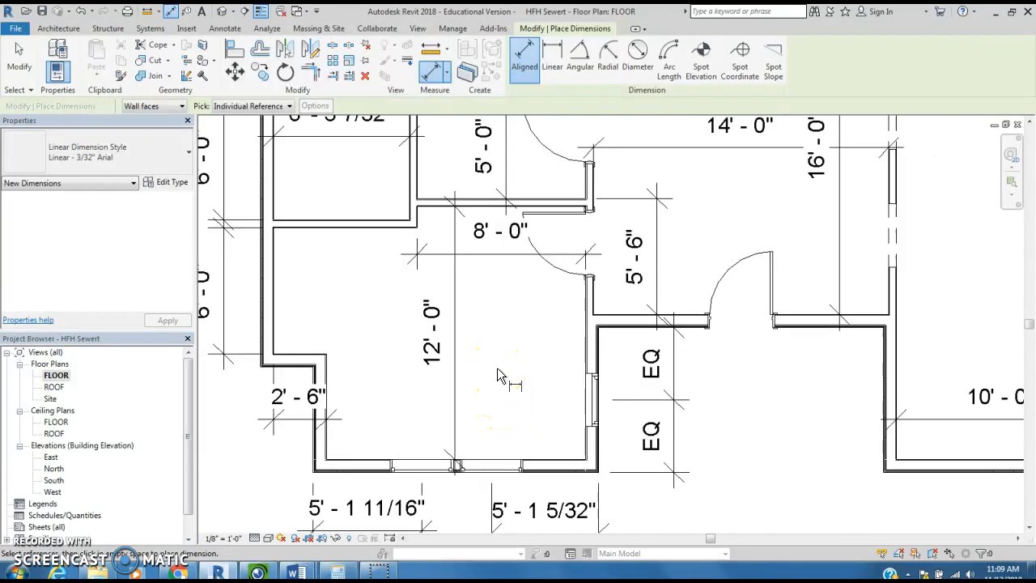
scroll(497, 367, "down", 1)
middle_click_drag(497, 367, 491, 397)
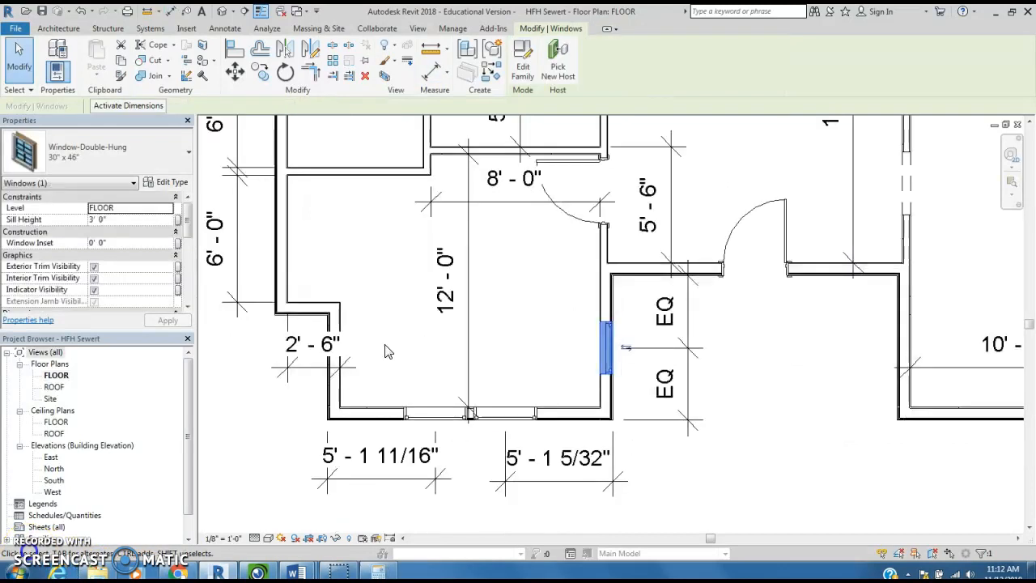
left_click(544, 339)
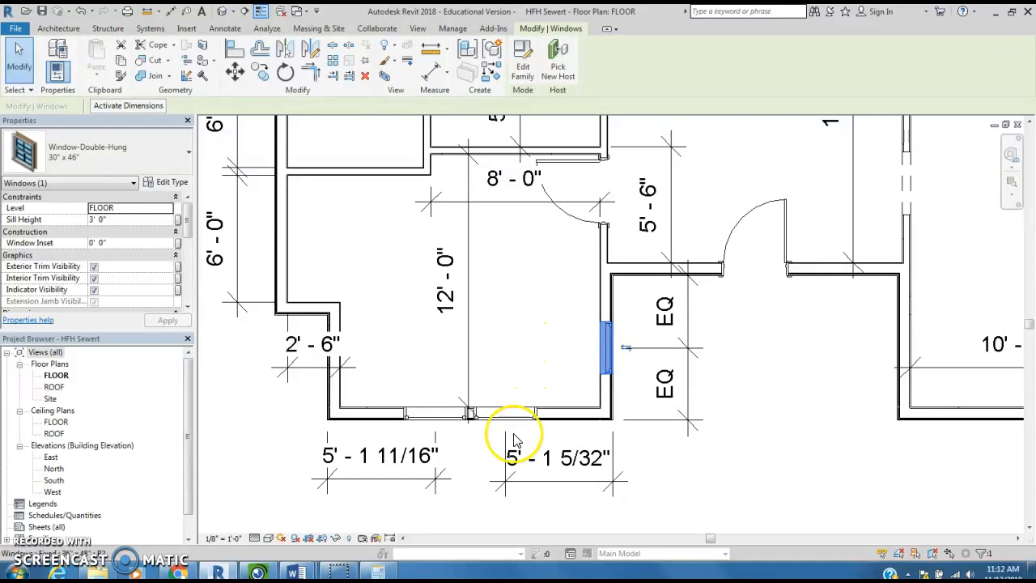
left_click(545, 357)
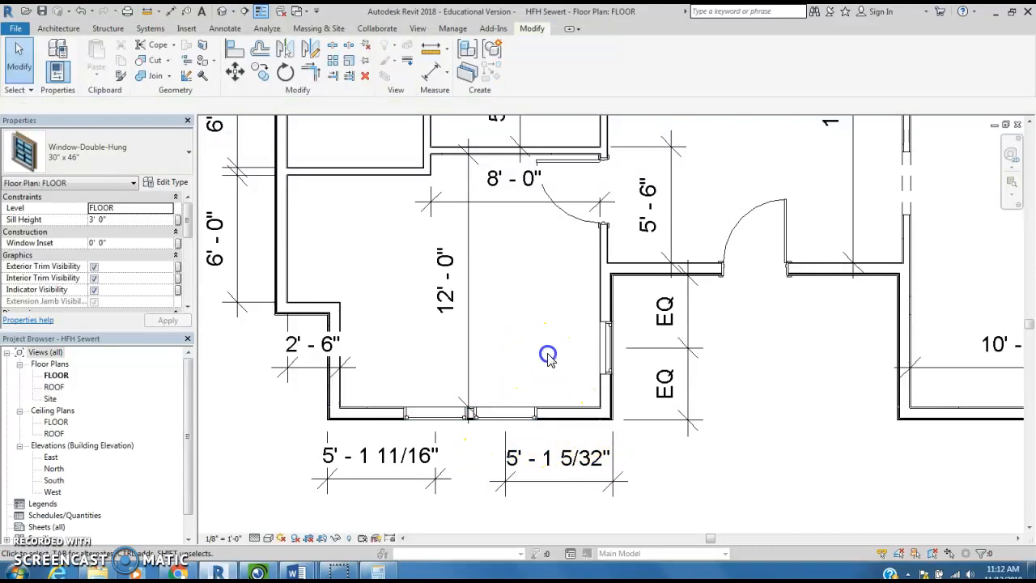
left_click(604, 362)
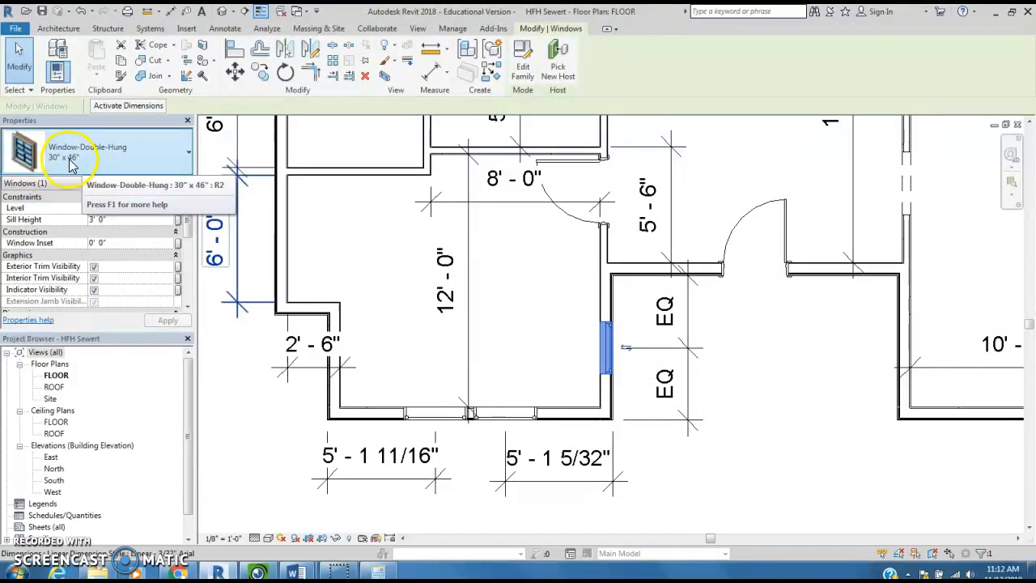
left_click(544, 306)
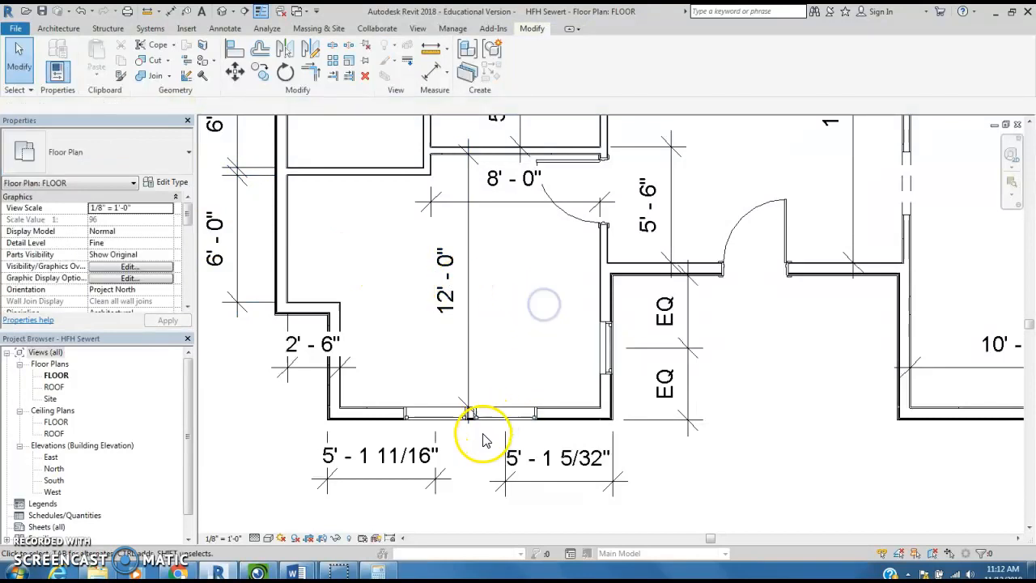
- Change the right window of the lower wall's pair to the 30" x 46" Window-Double-Hung type
left_click(505, 423)
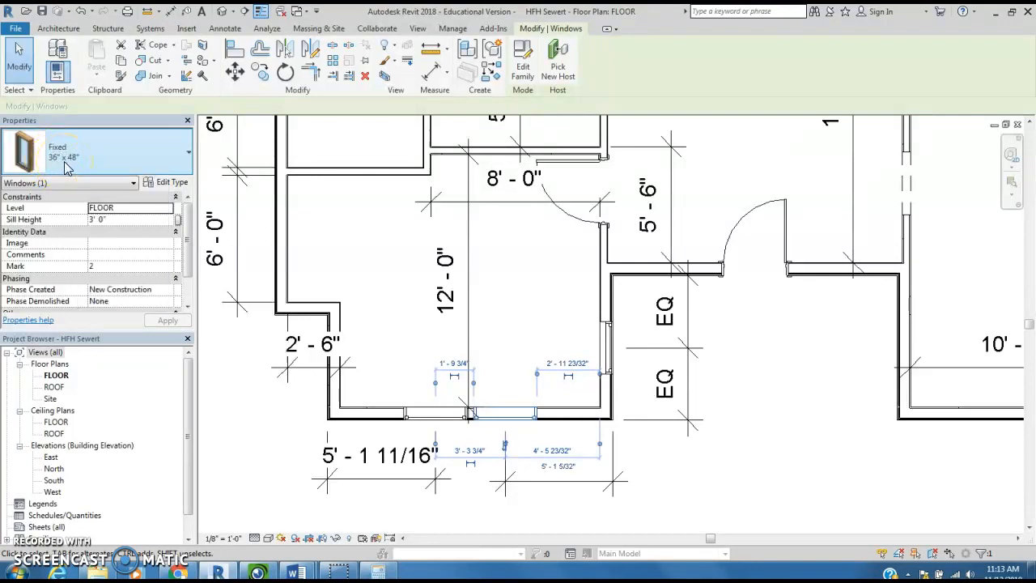
left_click(191, 156)
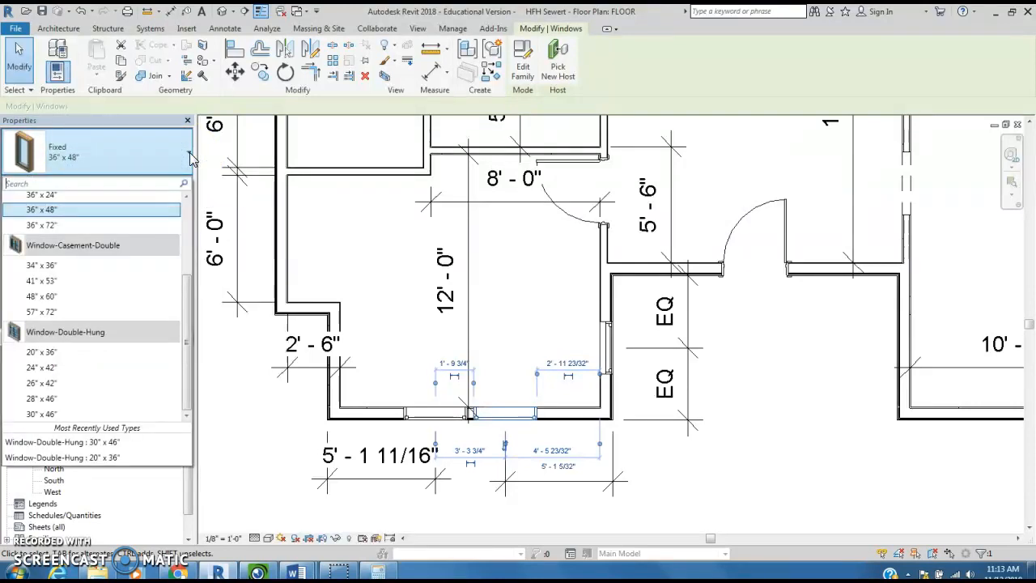
left_click(188, 346)
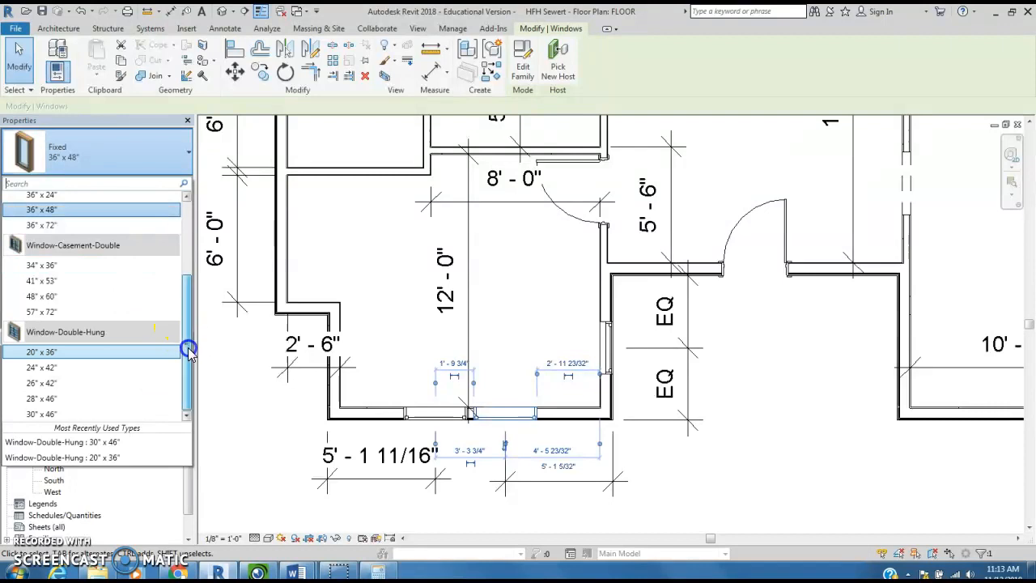
left_click_drag(195, 294, 202, 205)
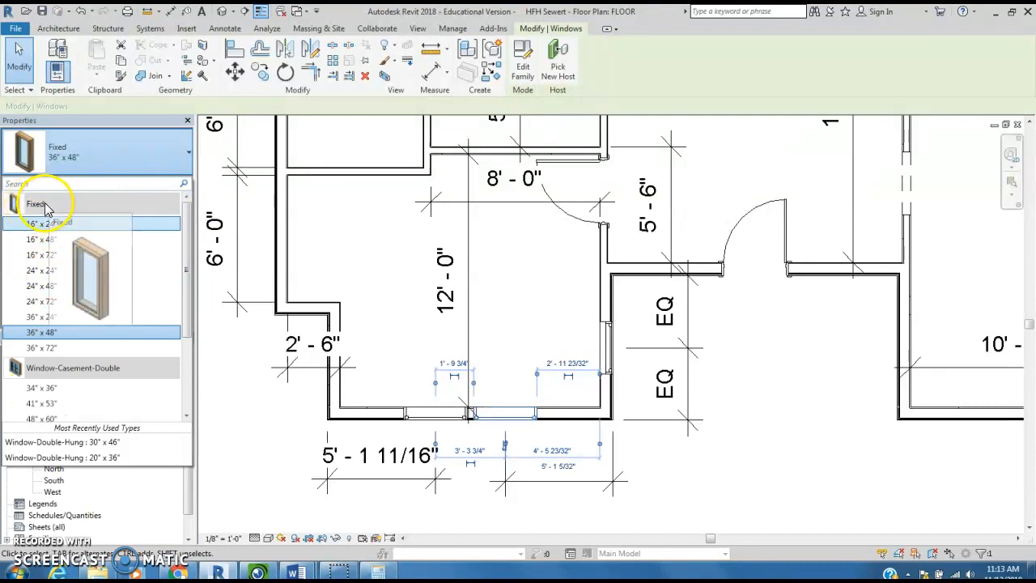
left_click_drag(186, 224, 185, 351)
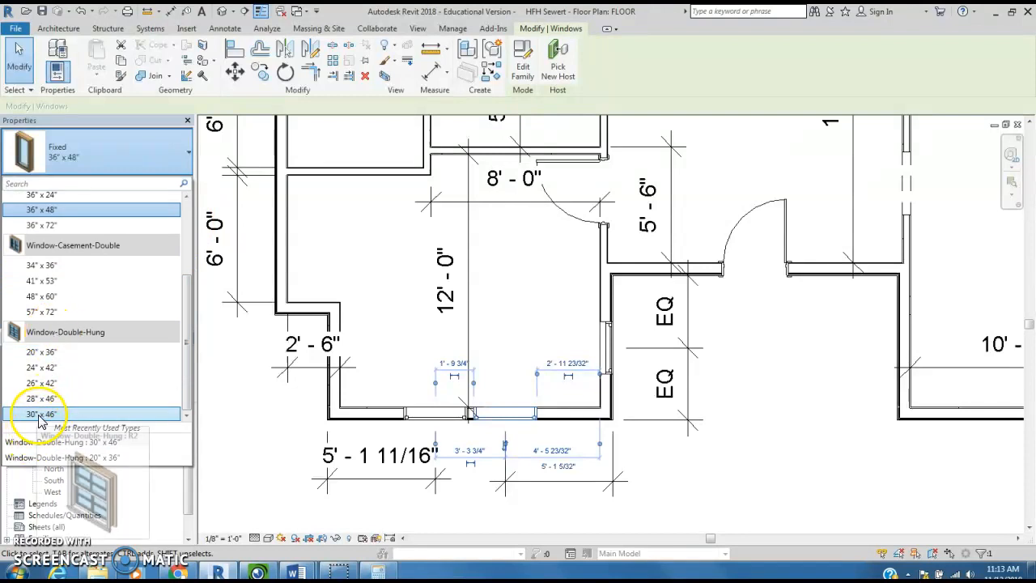
left_click(39, 416)
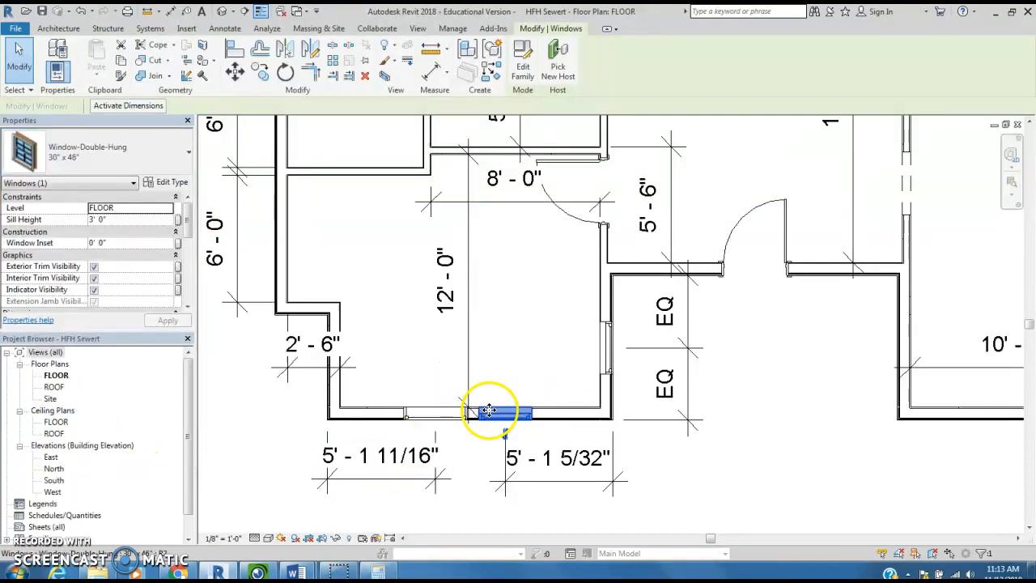
- Change the left window of the lower wall's pair to the 30" x 46" Window-Double-Hung type
left_click(441, 418)
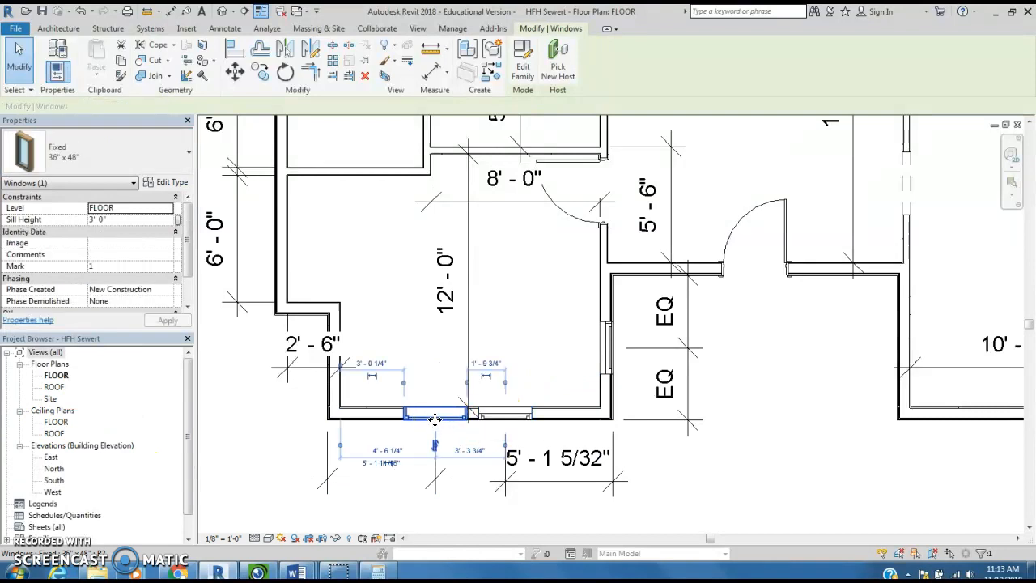
left_click(190, 154)
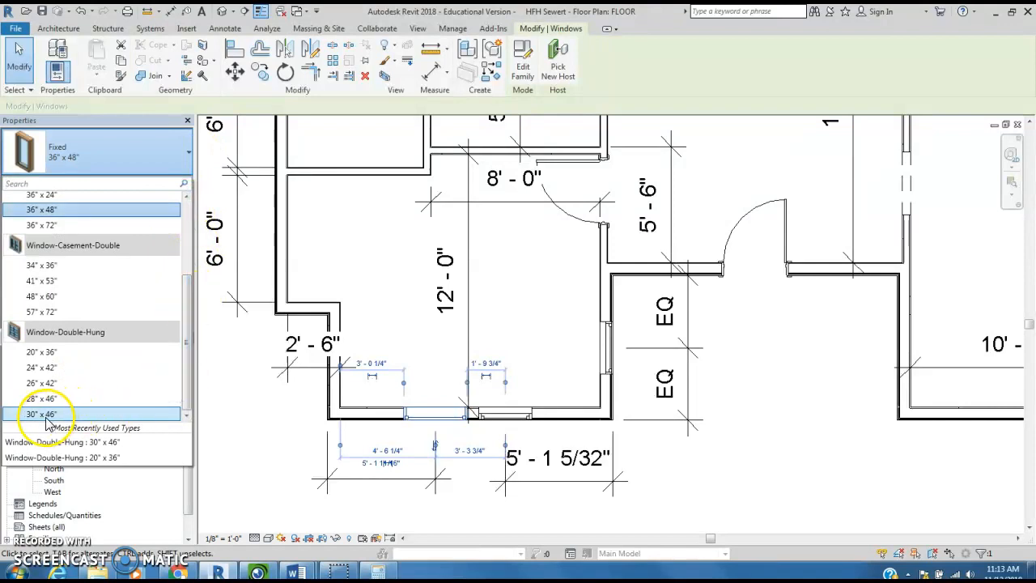
left_click(46, 416)
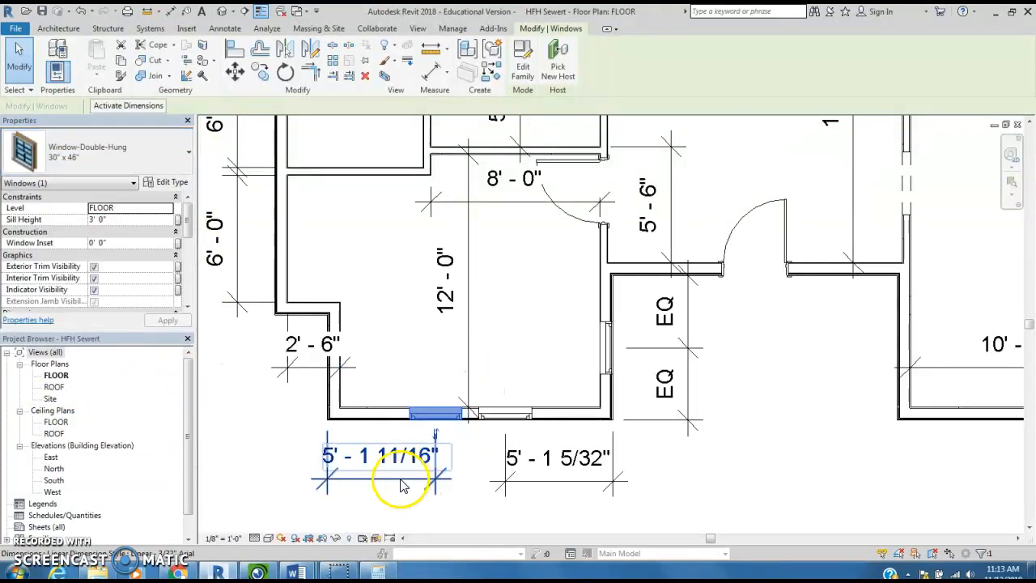
- In Calculator, divide the 1380 square-inch window area by 144 to convert it to square feet
left_click(249, 422)
scroll(478, 430, "up", 5)
middle_click_drag(478, 442, 606, 402)
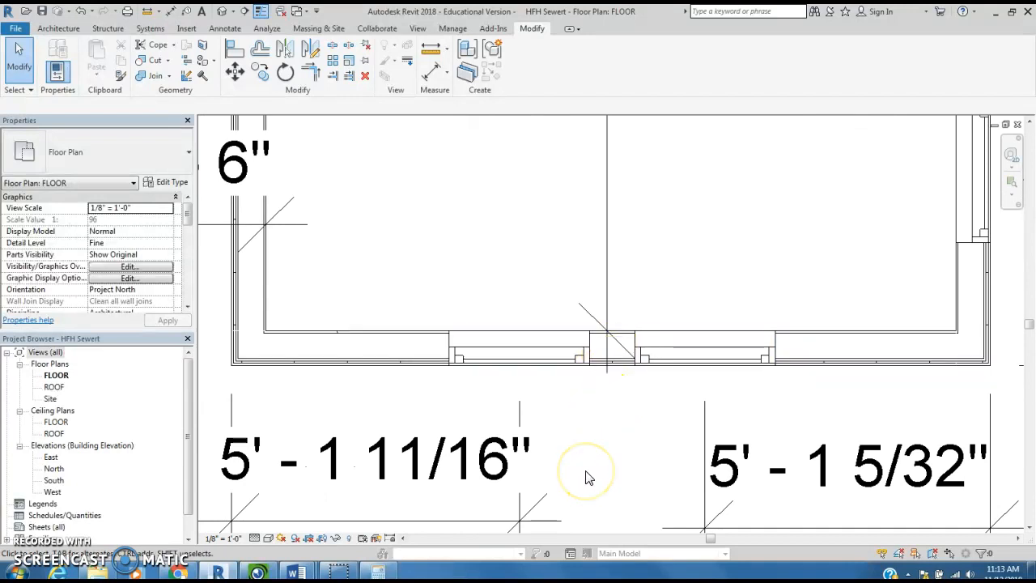
scroll(584, 469, "down", 3)
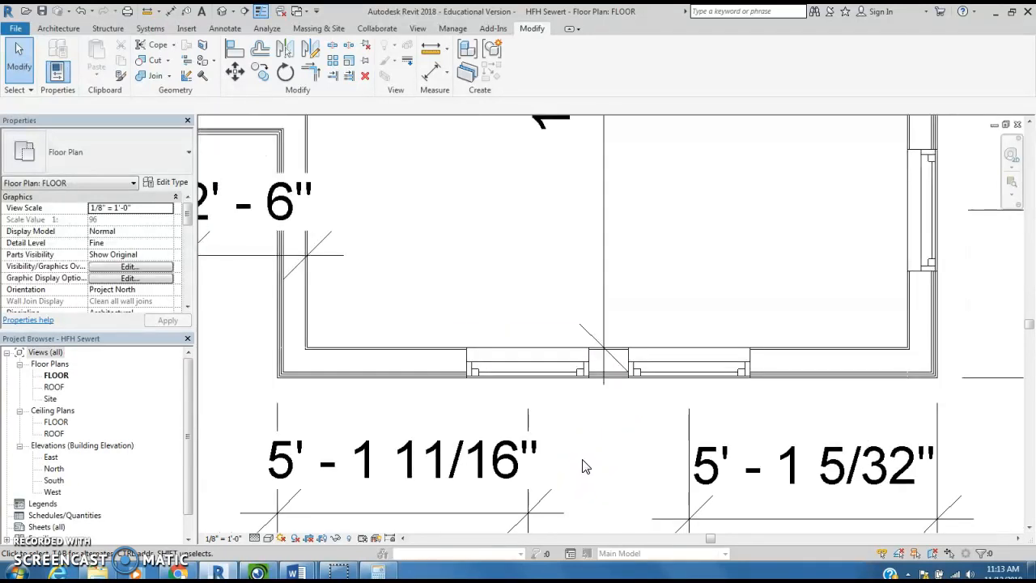
scroll(570, 454, "down", 1)
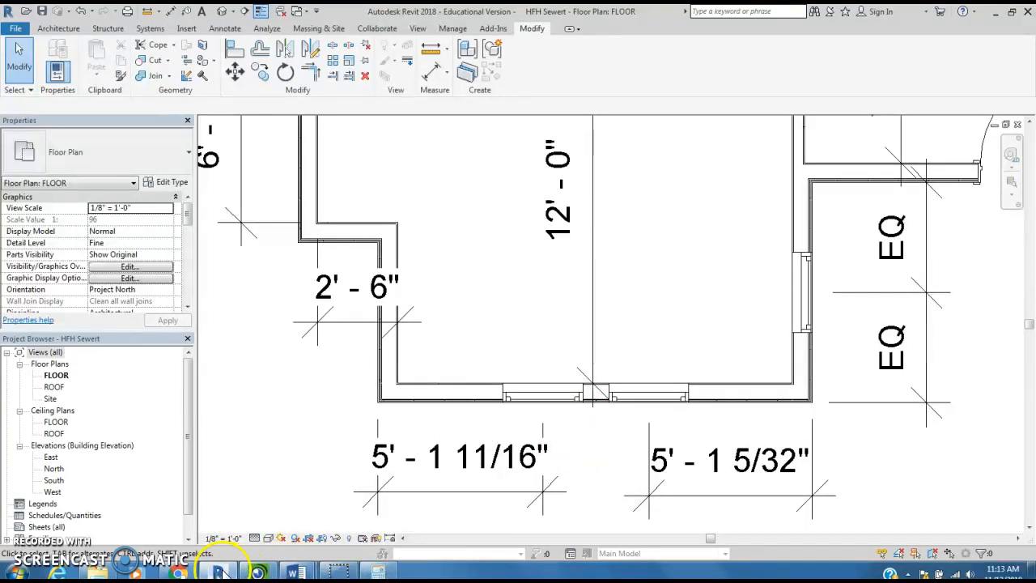
left_click(377, 571)
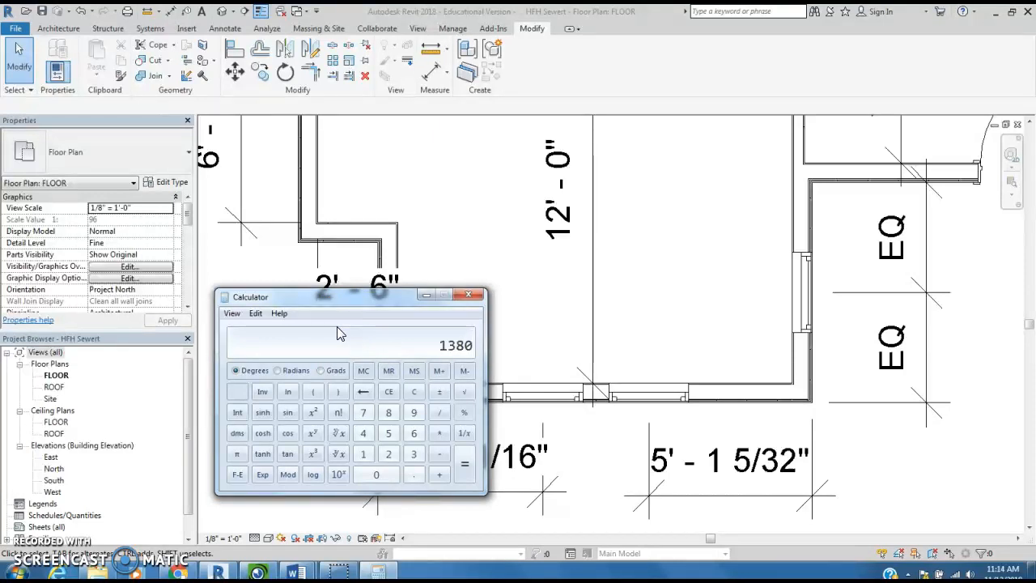
type("/144")
key("Return")
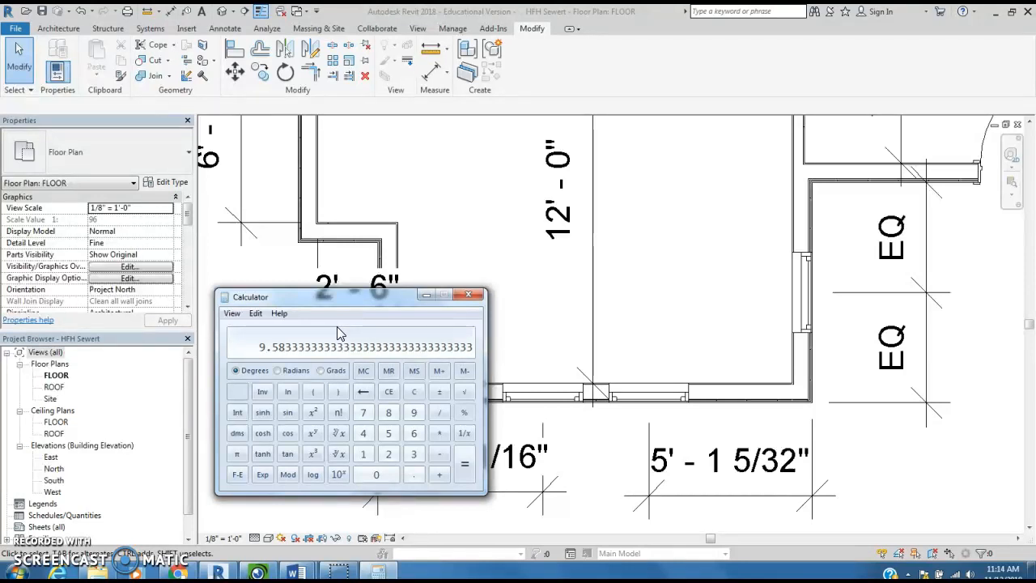
left_click(469, 295)
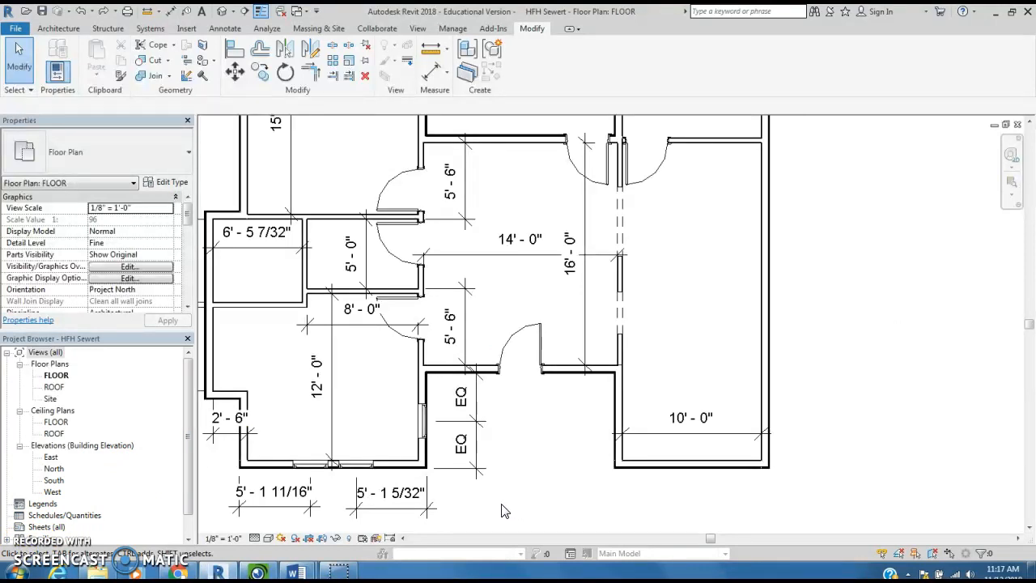
- Mirror a copy of the lower-left room's two lower-wall windows about the front entry door's center line onto the 10'-0" wide room
left_click(321, 466)
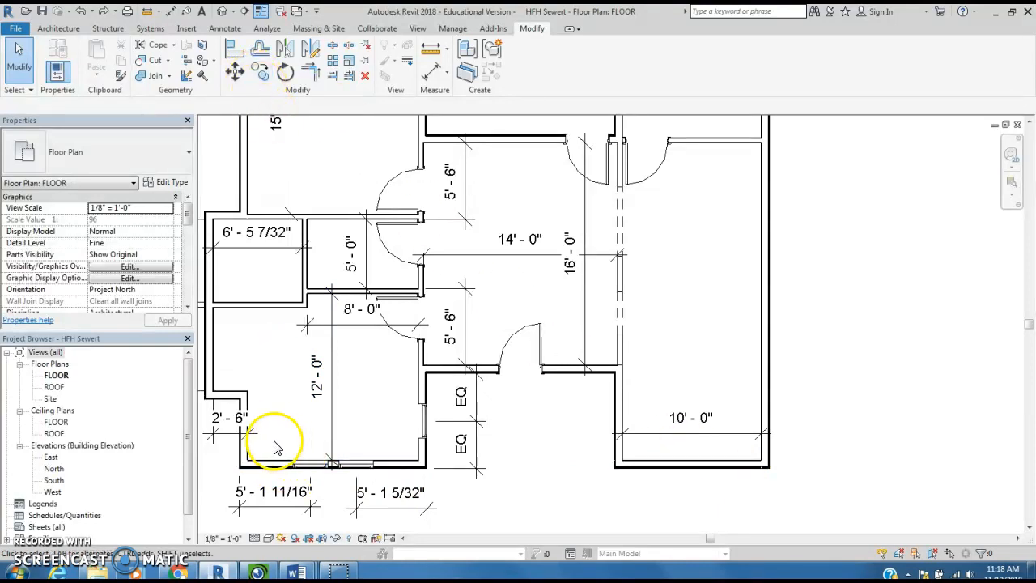
scroll(276, 448, "up", 2)
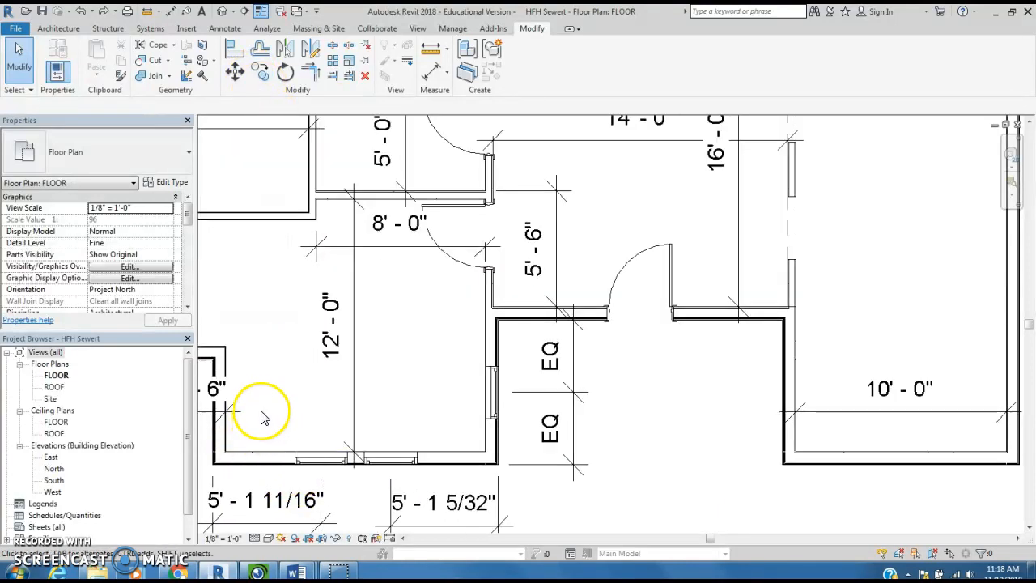
left_click_drag(269, 417, 430, 486)
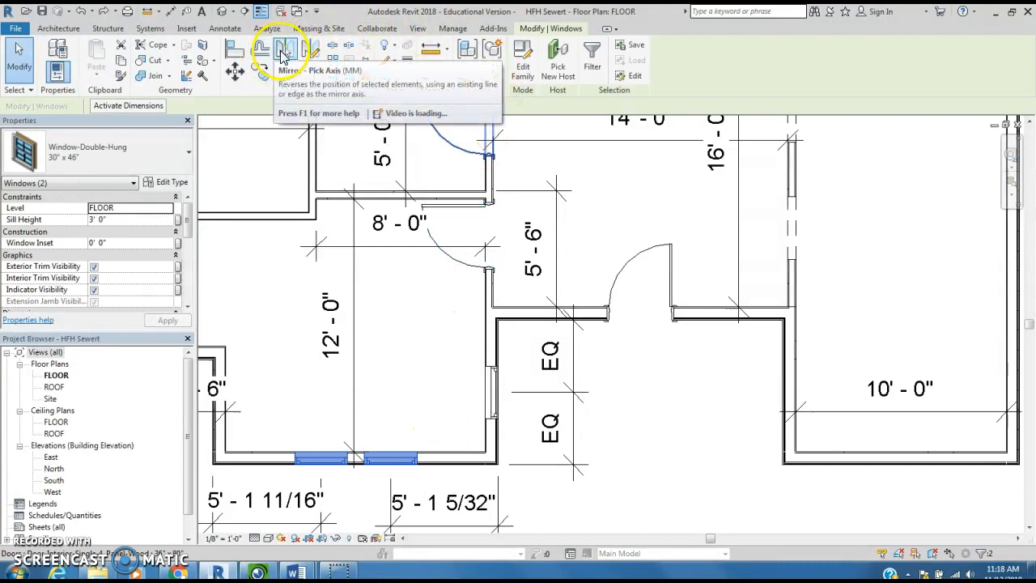
left_click(282, 54)
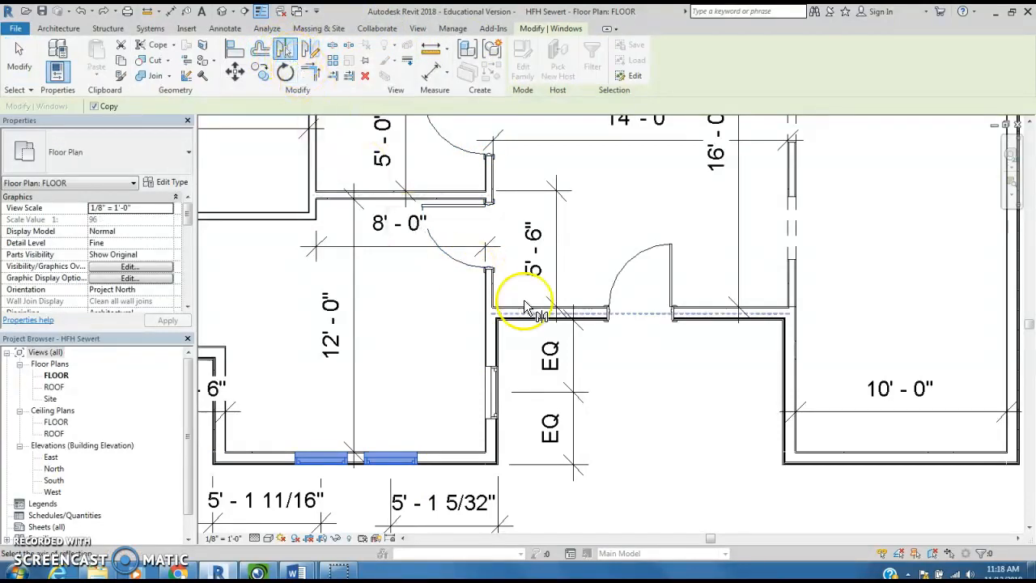
left_click(640, 301)
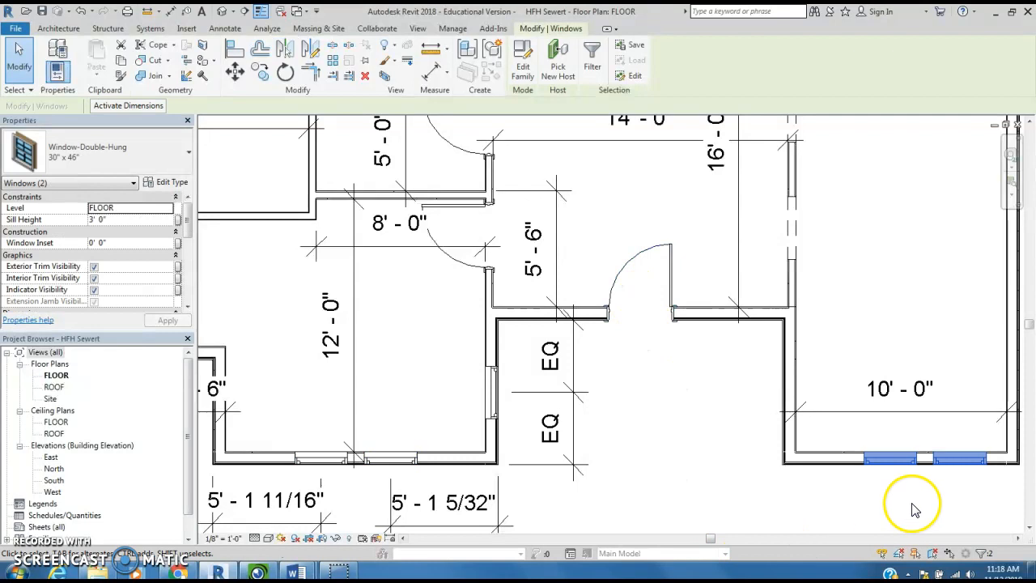
scroll(837, 478, "up", 3)
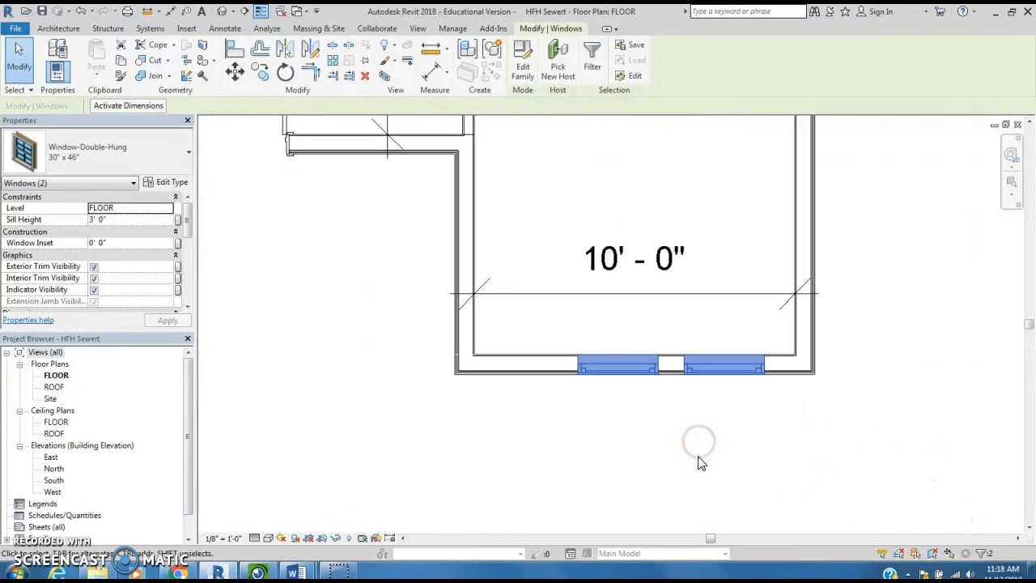
scroll(701, 463, "up", 1)
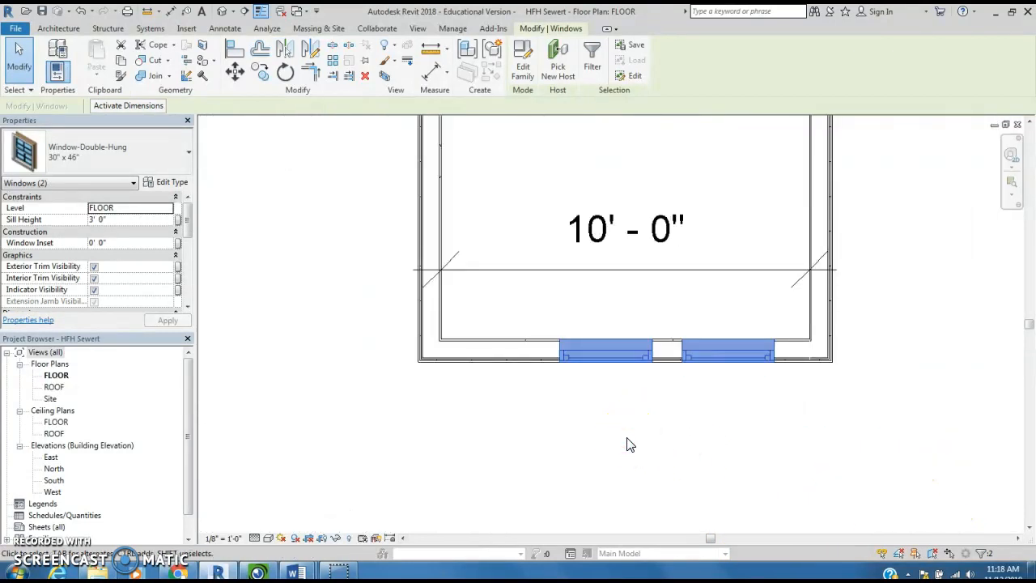
left_click(630, 444)
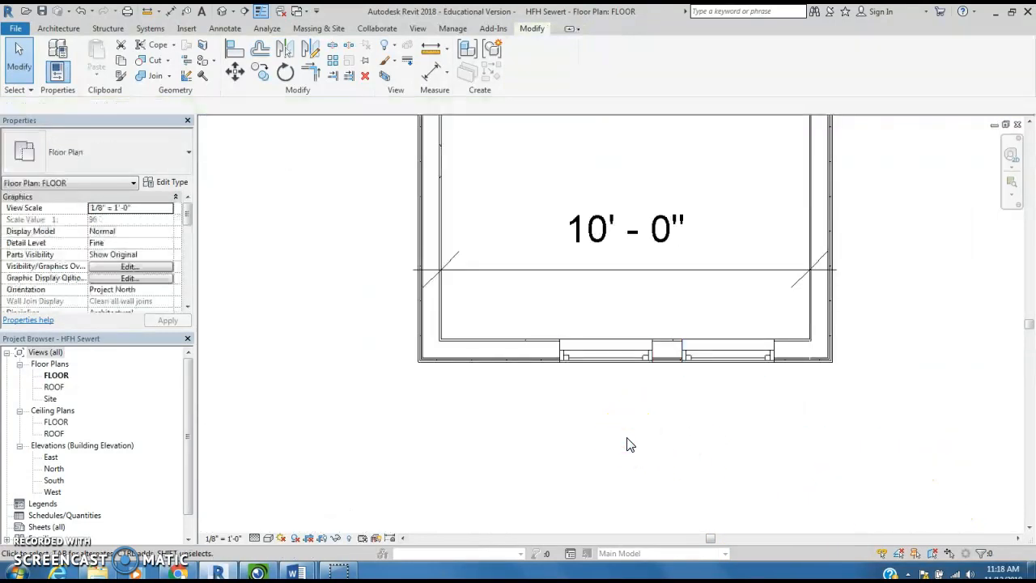
- Add an aligned dimension string below the 10'-0" room through both outer corners and both window centers, and make its segments equal
left_click(173, 12)
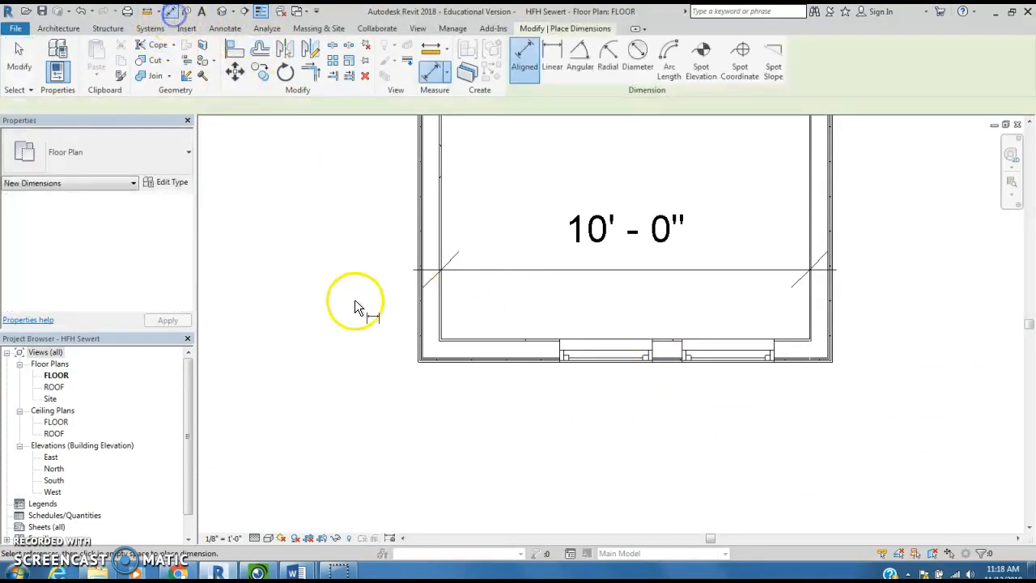
left_click(420, 357)
left_click(607, 364)
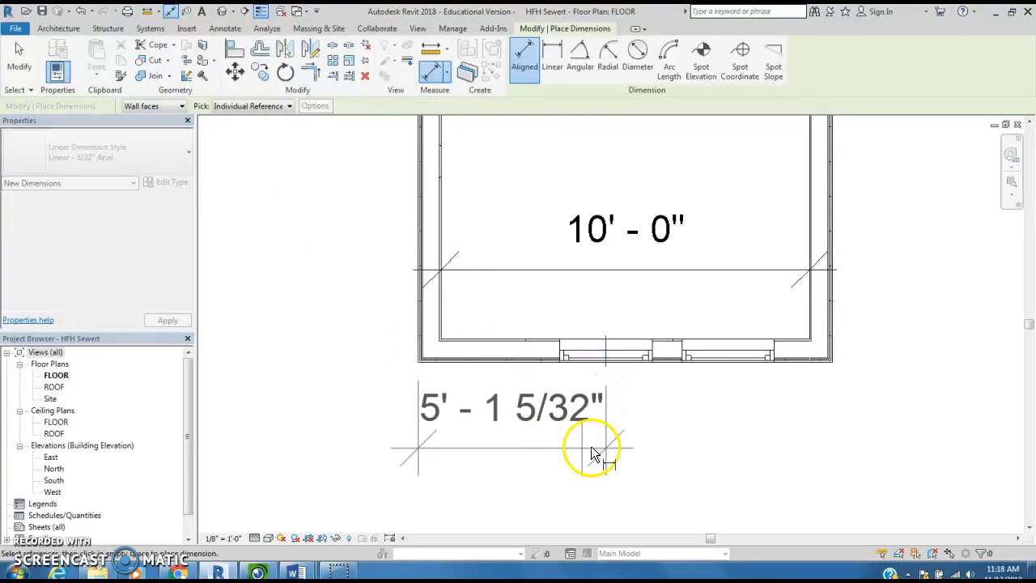
left_click(731, 361)
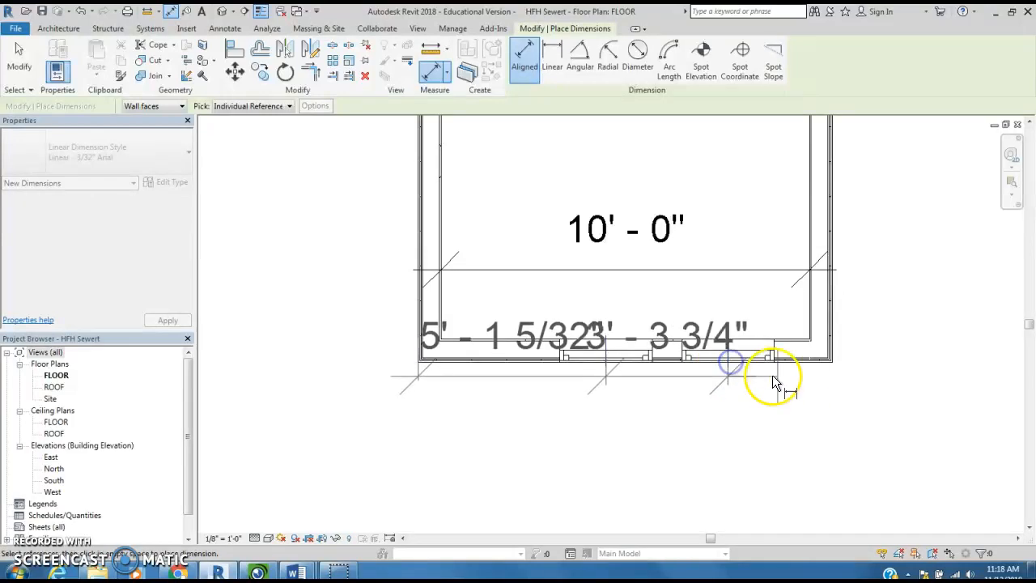
left_click(834, 361)
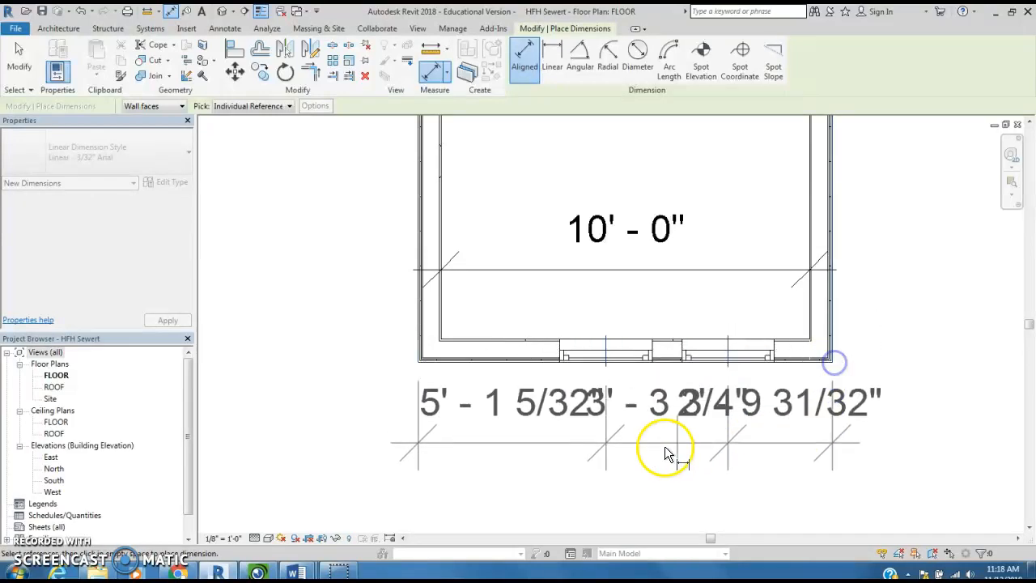
left_click(652, 491)
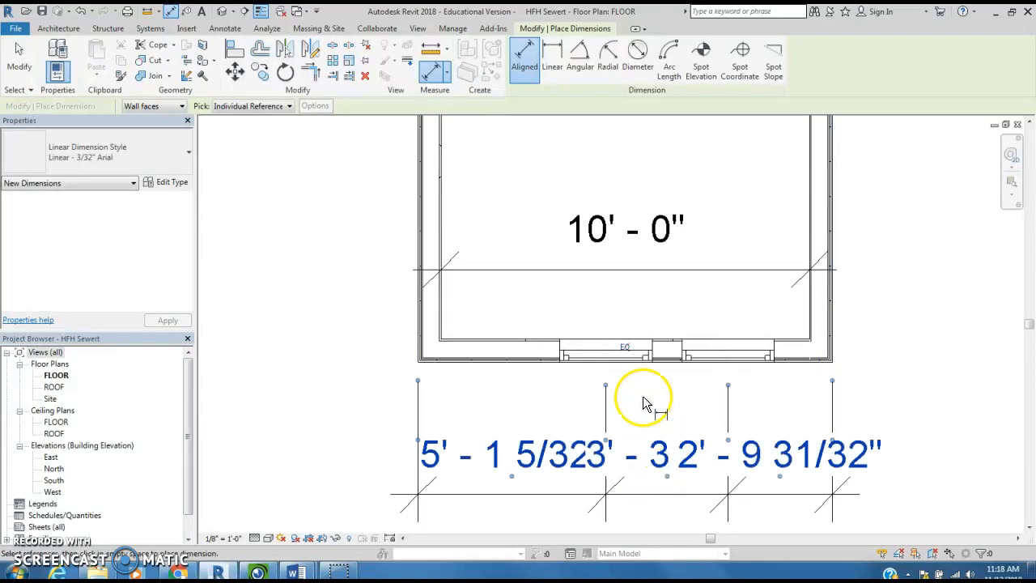
left_click(628, 349)
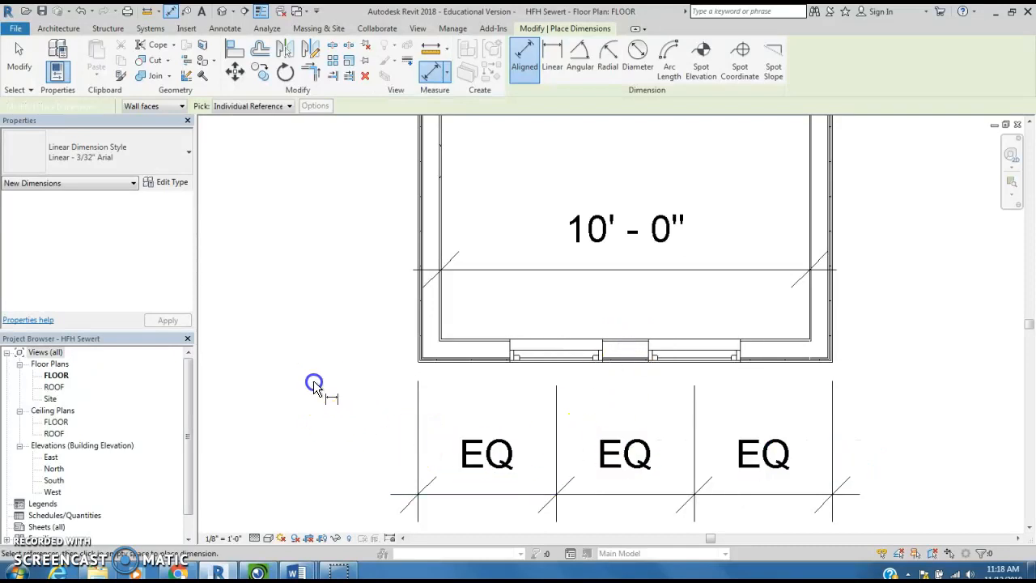
scroll(313, 382, "up", 1)
scroll(313, 380, "down", 3)
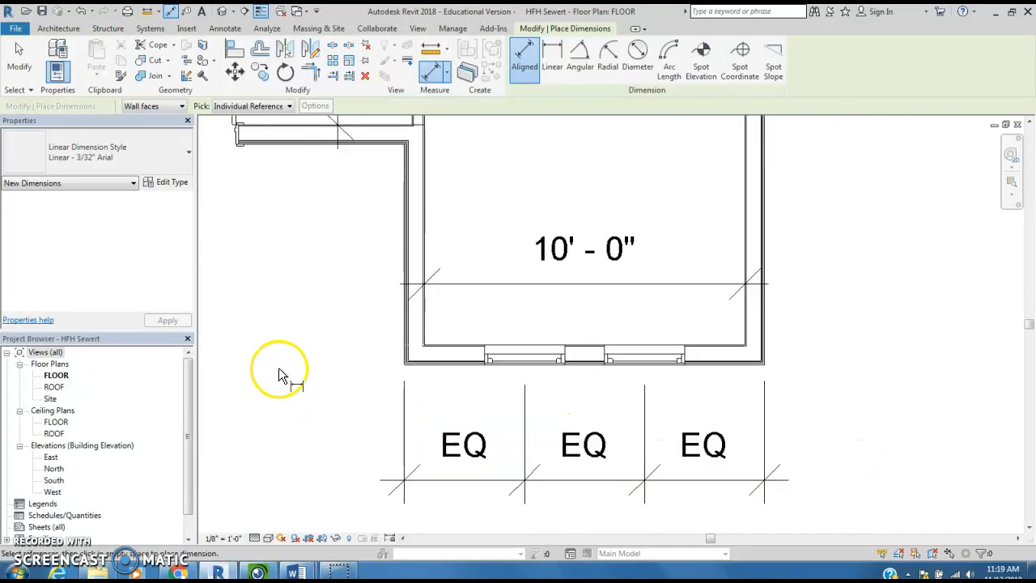
middle_click_drag(236, 351, 651, 382)
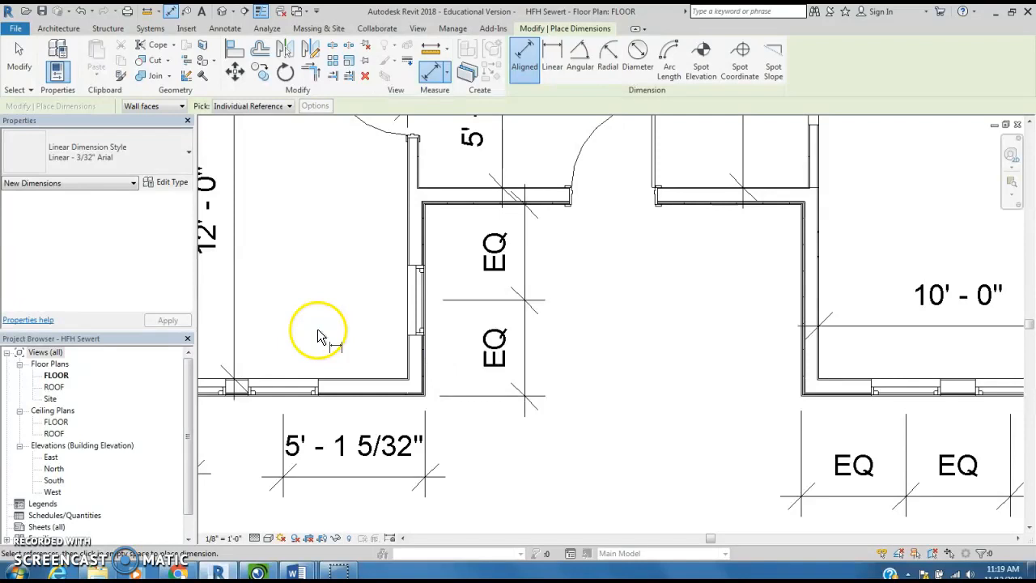
key("Escape")
key("Escape")
- Mirror a copy of the window in the lower-left room's right wall about the front entry door's center line
left_click_drag(365, 233, 448, 372)
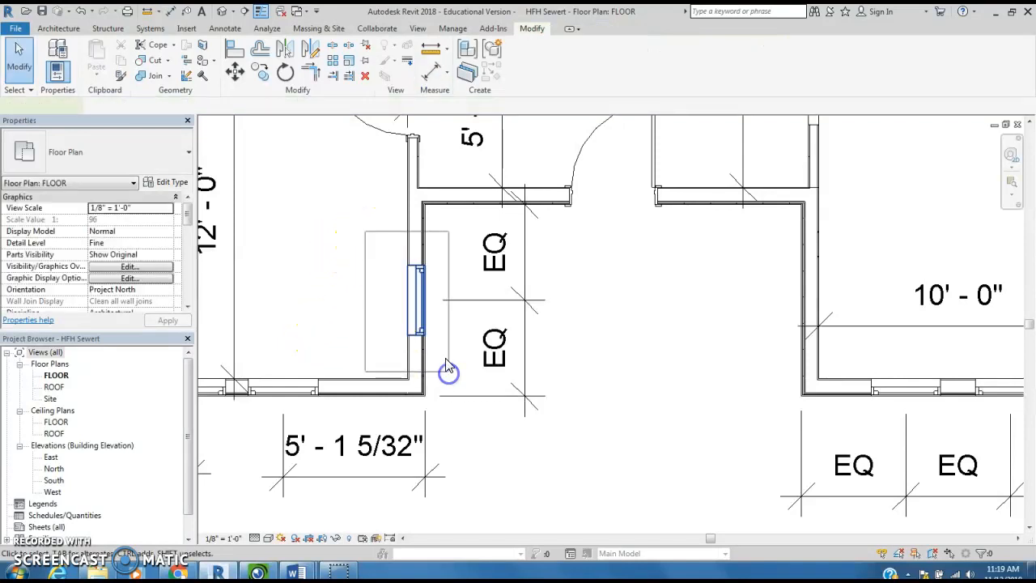
left_click(284, 47)
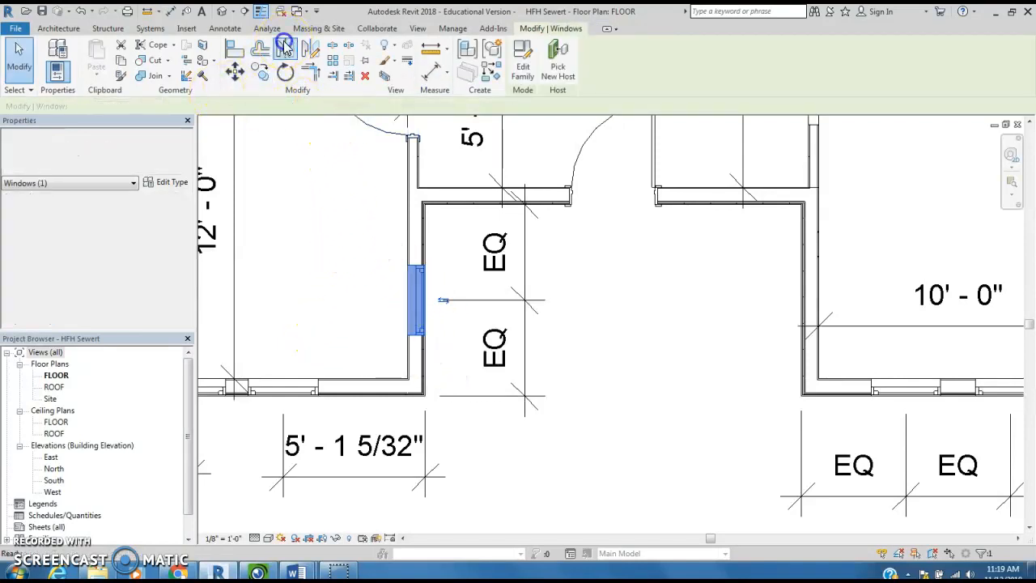
left_click(614, 195)
left_click(645, 349)
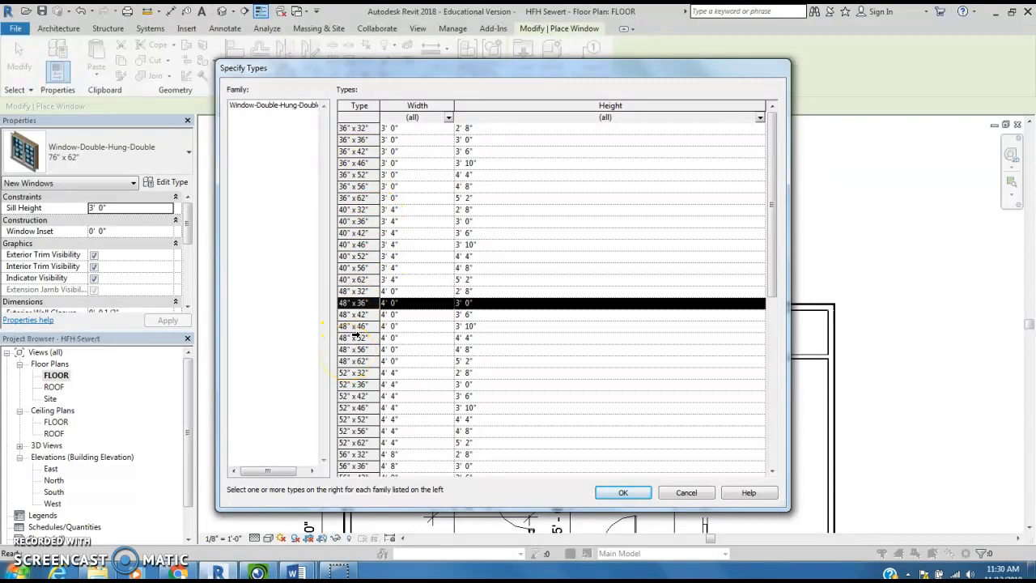
- Add the 36" x 36" and 52" x 36" types to the 48" x 36" selection and load them for the Window-Double-Hung-Double family
left_click(364, 140, "ctrl")
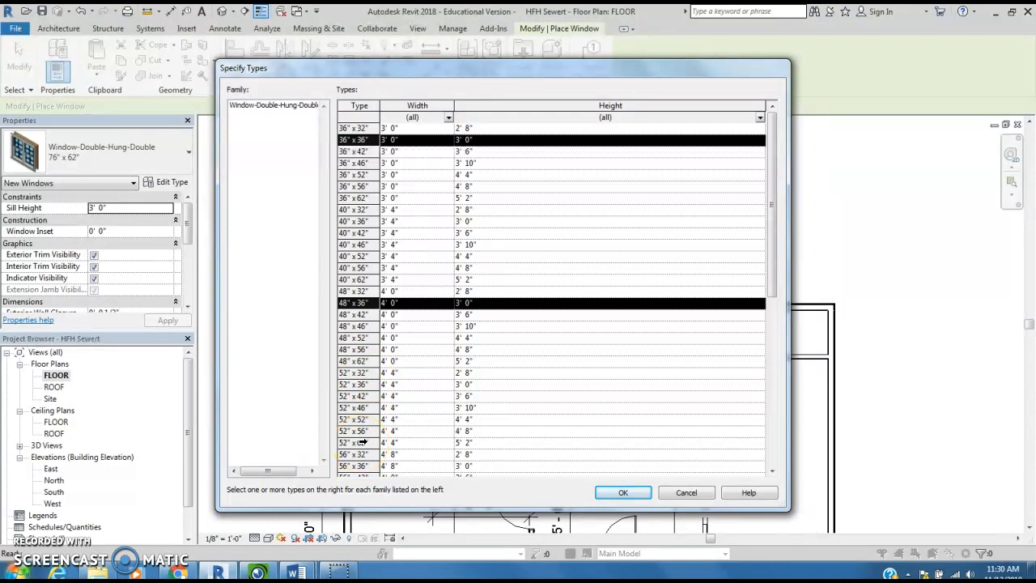
left_click(357, 385, "ctrl")
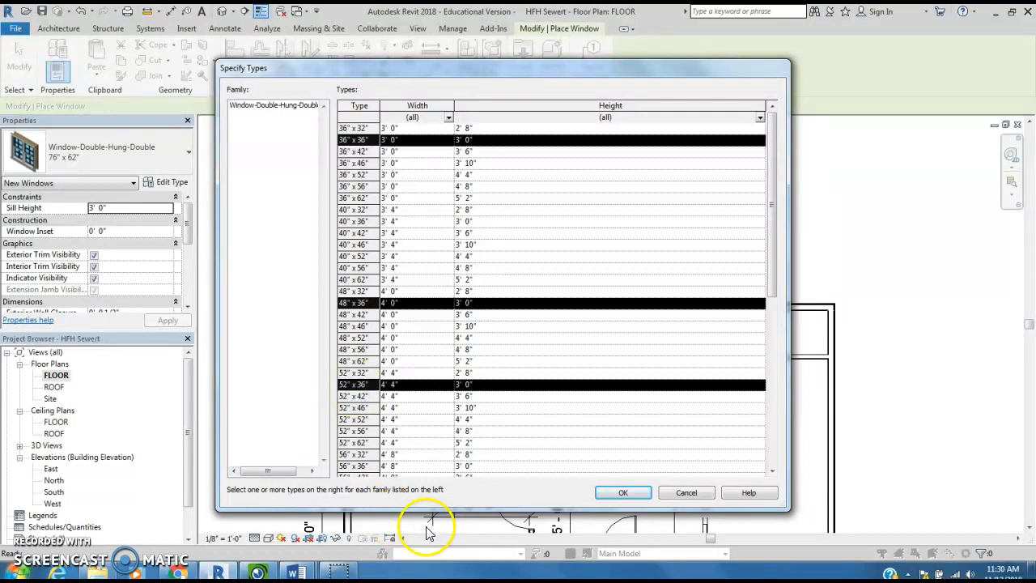
left_click(629, 497)
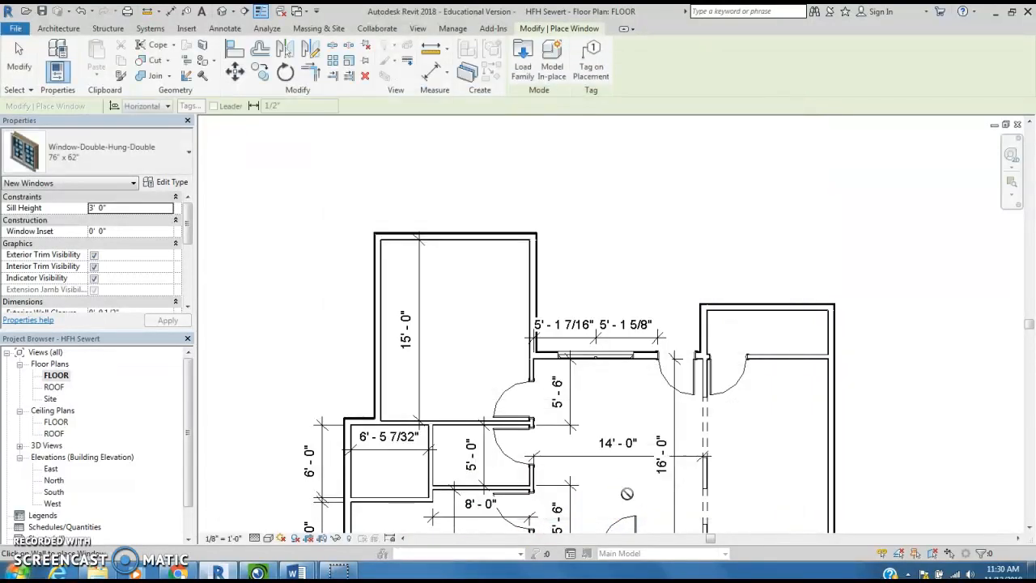
left_click(607, 484)
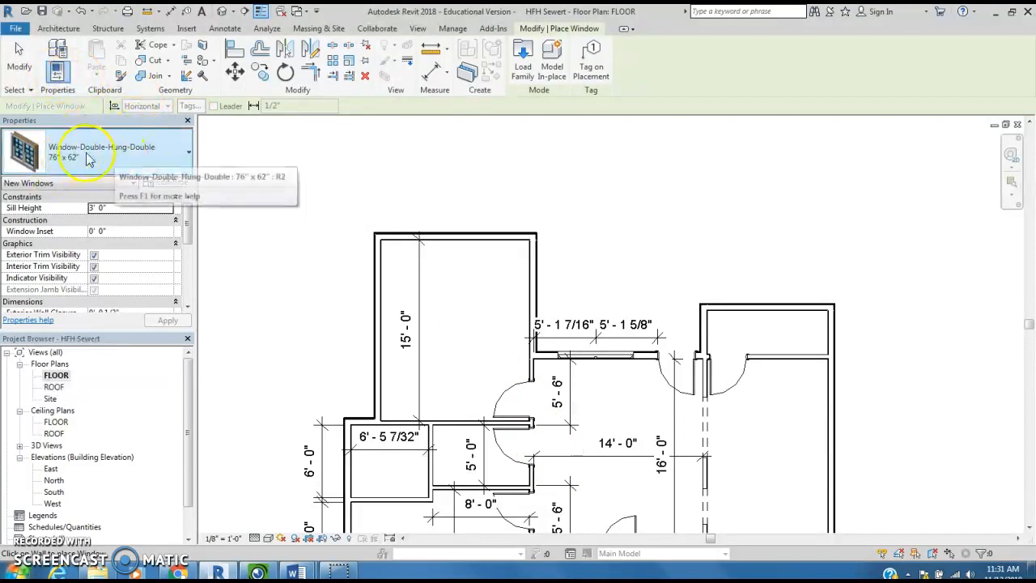
- Place 48" x 36" Window-Double-Hung-Double windows in the 15'-0" room, about 7'-0" down the left wall and 5'-6" along the upper wall
left_click(188, 155)
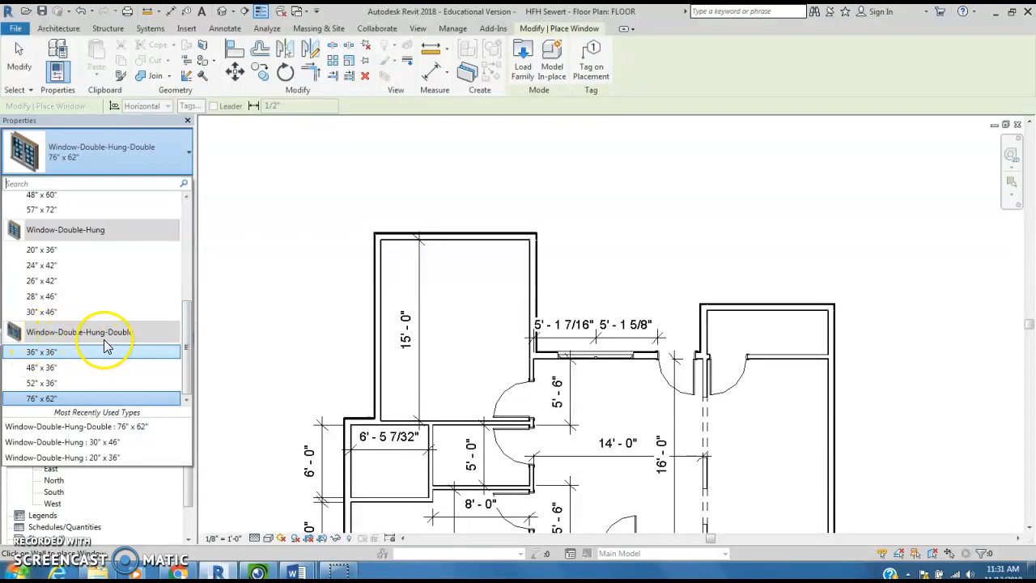
mouse_move(38, 400)
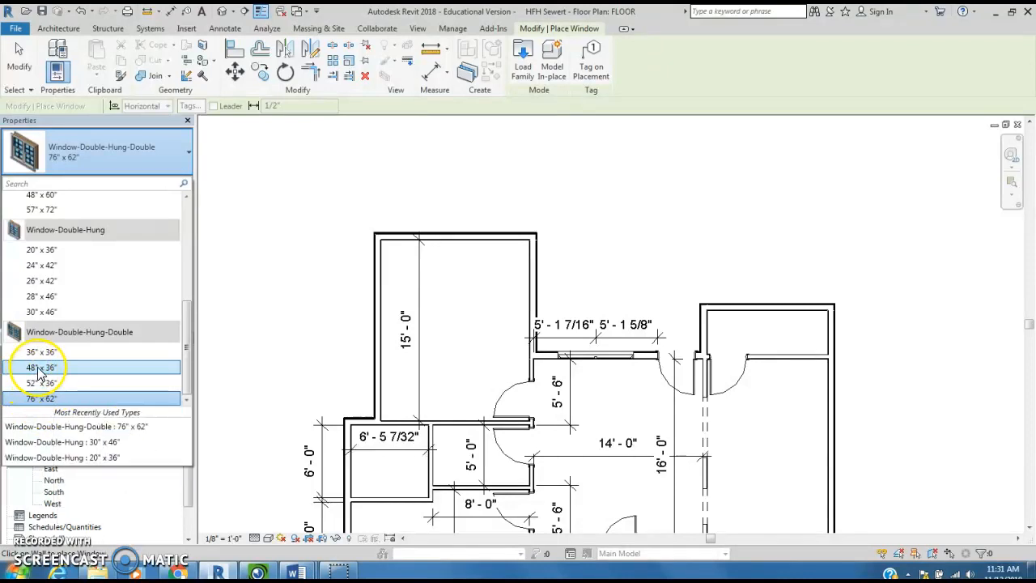
mouse_move(40, 374)
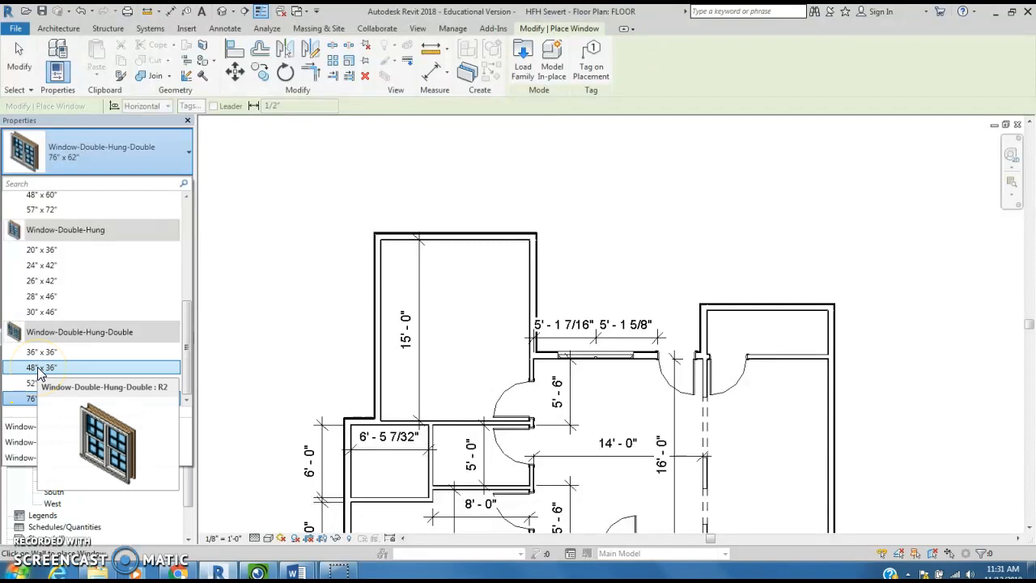
left_click(39, 371)
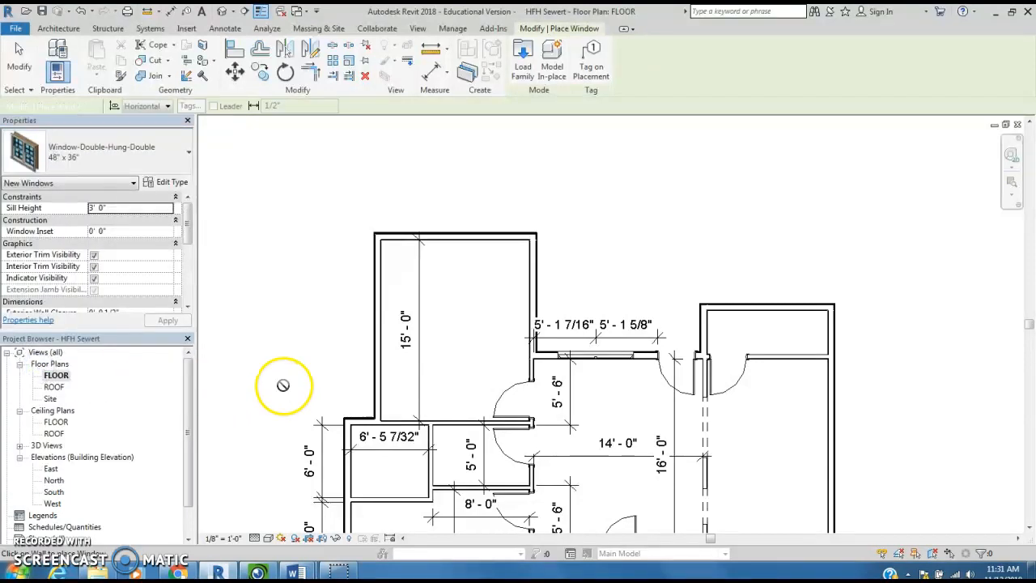
left_click(376, 326)
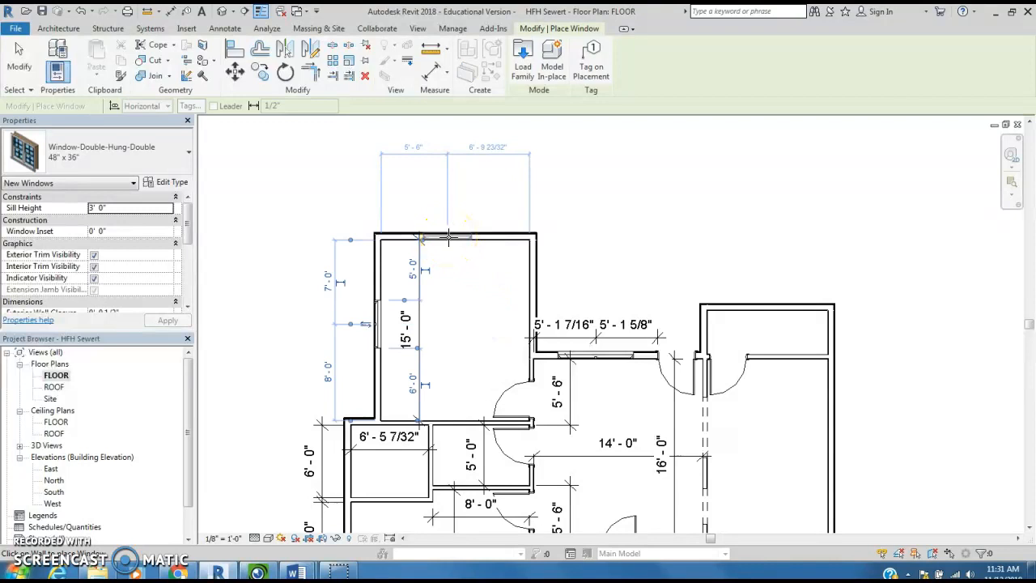
left_click(448, 237)
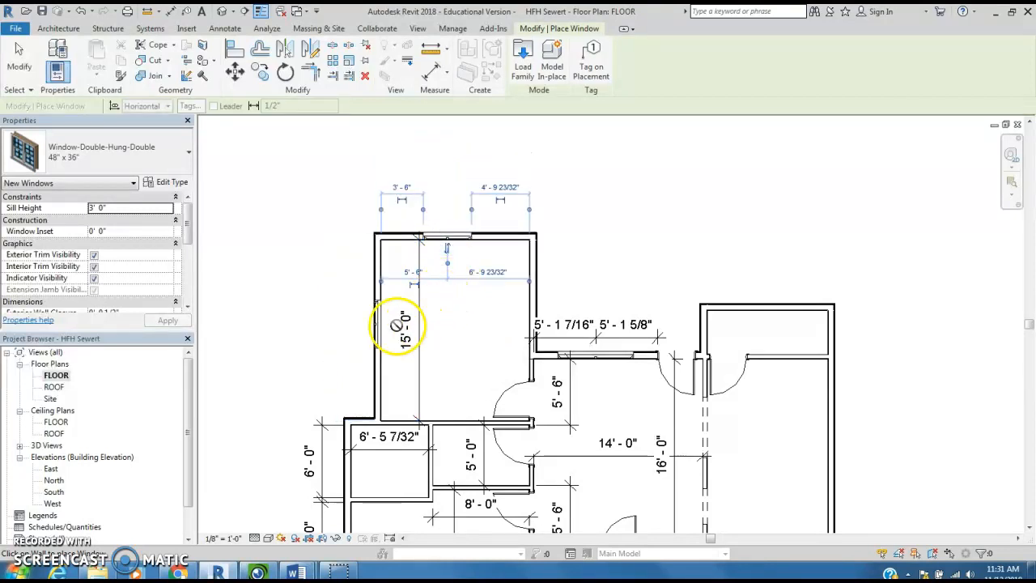
- Open the default 3D view and flip the reversed 30" x 46" window on the 10'-0" room's front wall so its sill faces indoors
scroll(334, 356, "up", 2)
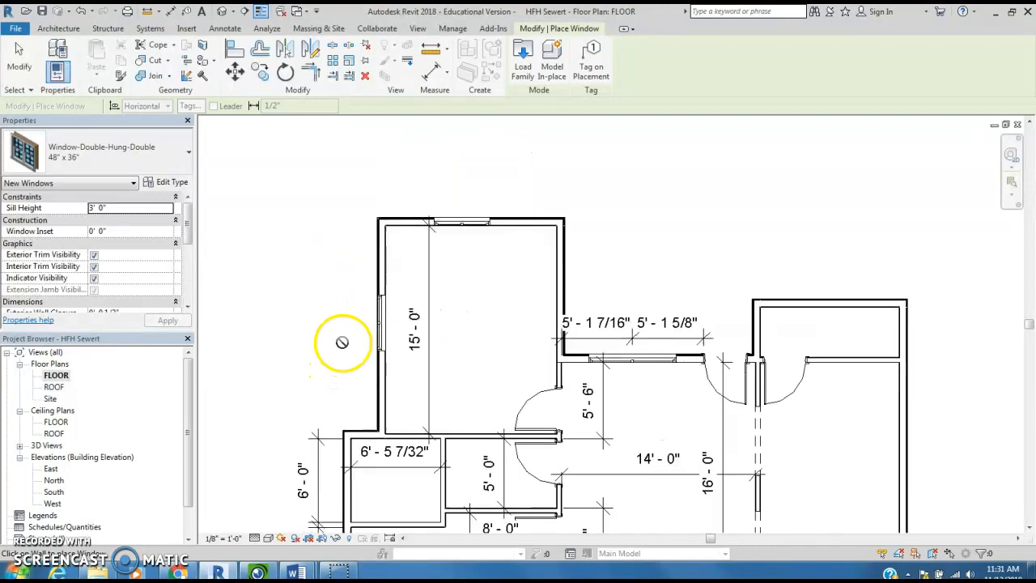
scroll(344, 344, "up", 1)
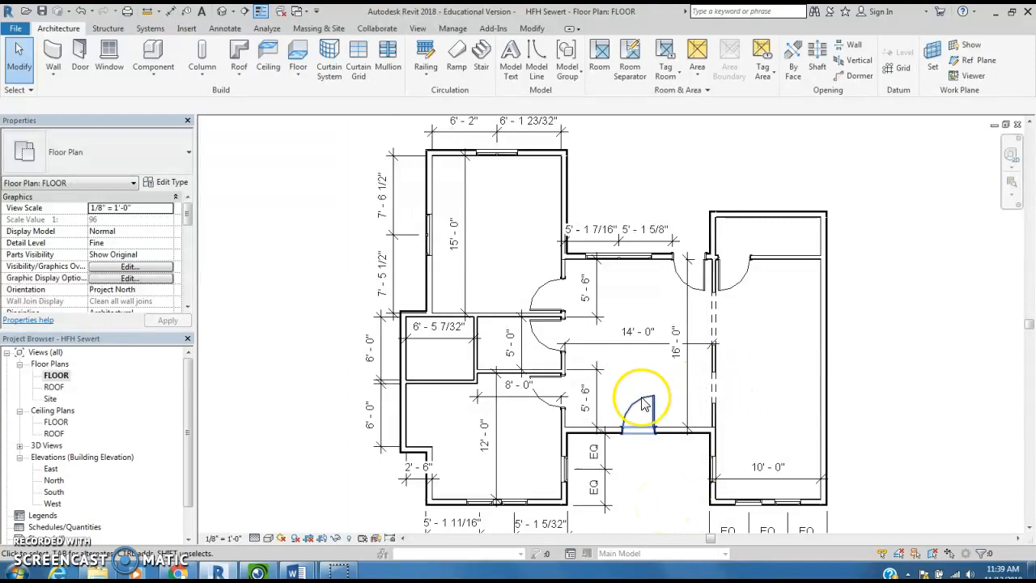
left_click(224, 13)
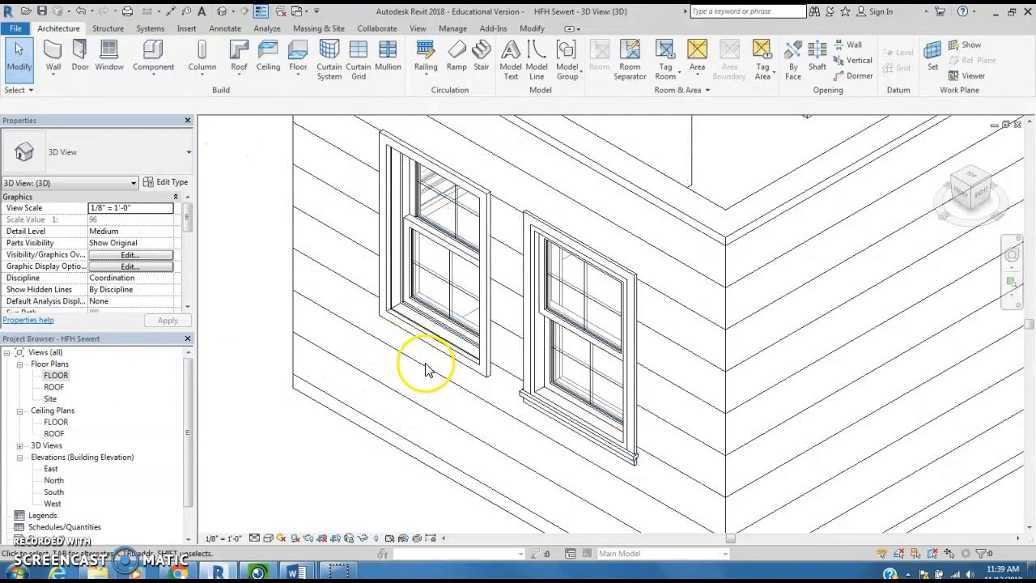
scroll(469, 408, "down", 1)
scroll(469, 415, "up", 4)
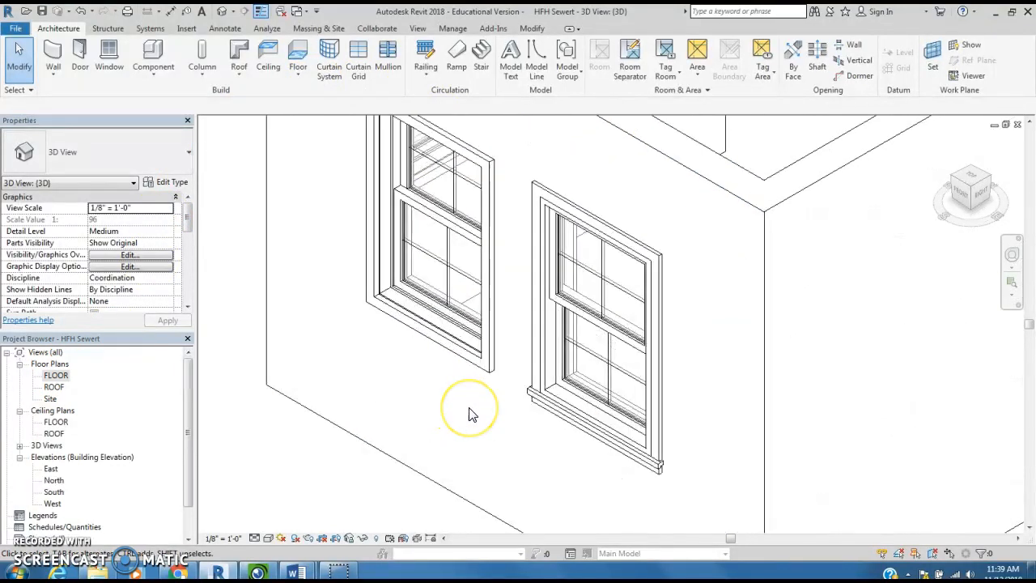
middle_click_drag(470, 416, 460, 493)
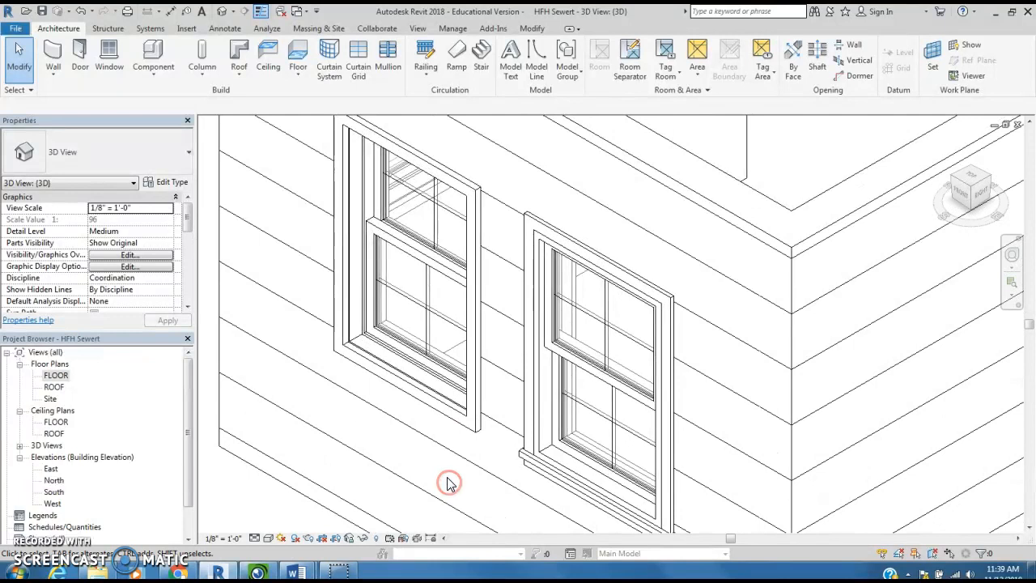
scroll(429, 450, "down", 1)
middle_click_drag(426, 446, 421, 422)
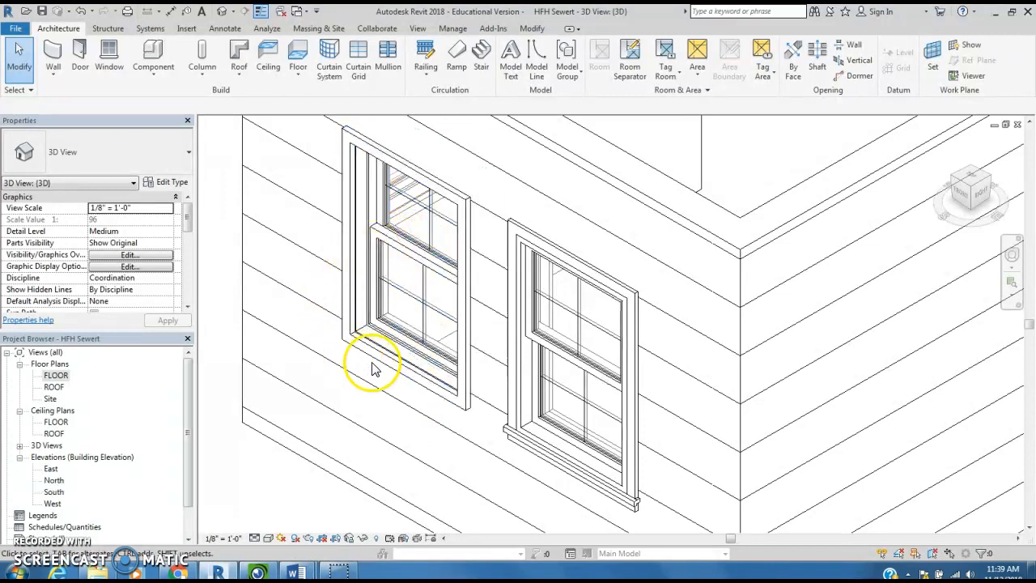
left_click(565, 474)
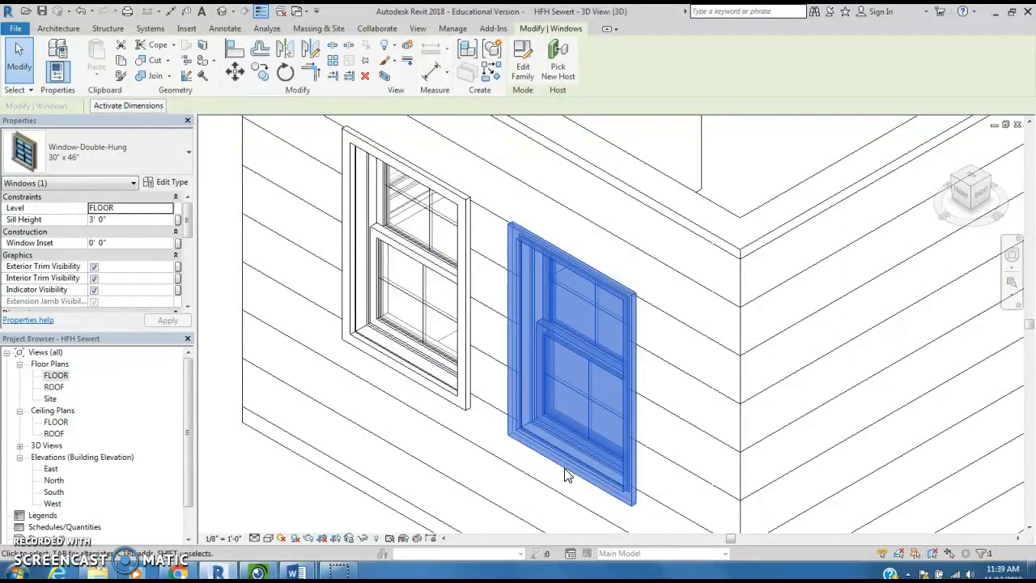
left_click(547, 526)
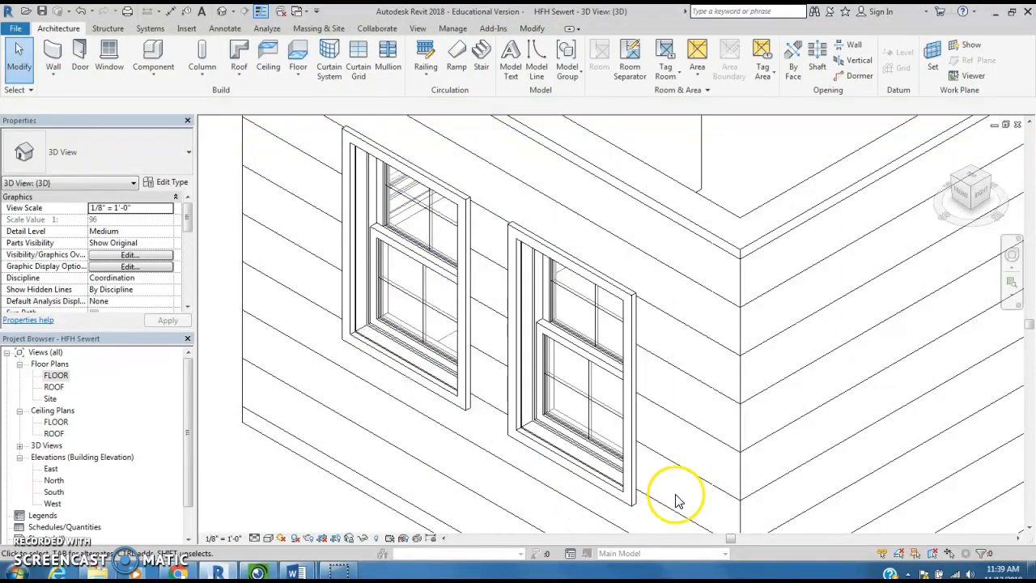
- Display the 3D model with its material textures and check which way the windows on the right and rear sides face
left_click(268, 538)
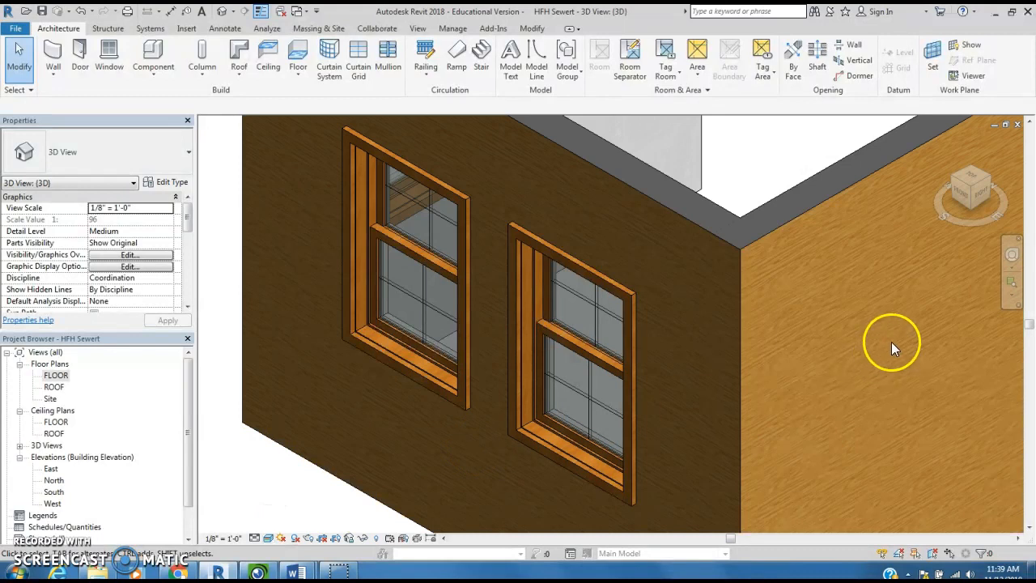
scroll(891, 343, "down", 3)
middle_click_drag(885, 345, 475, 352)
scroll(476, 346, "down", 2)
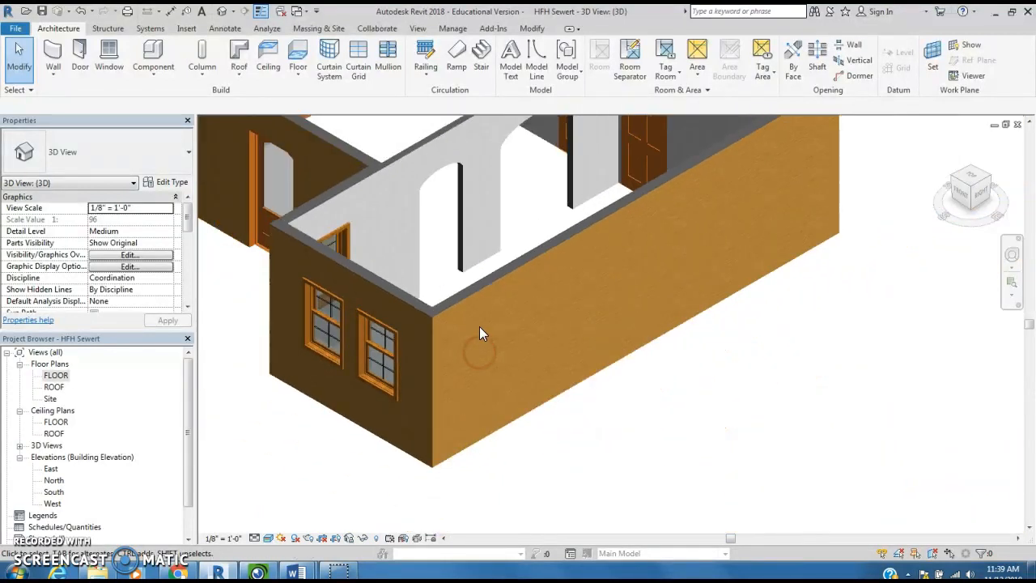
left_click(993, 176)
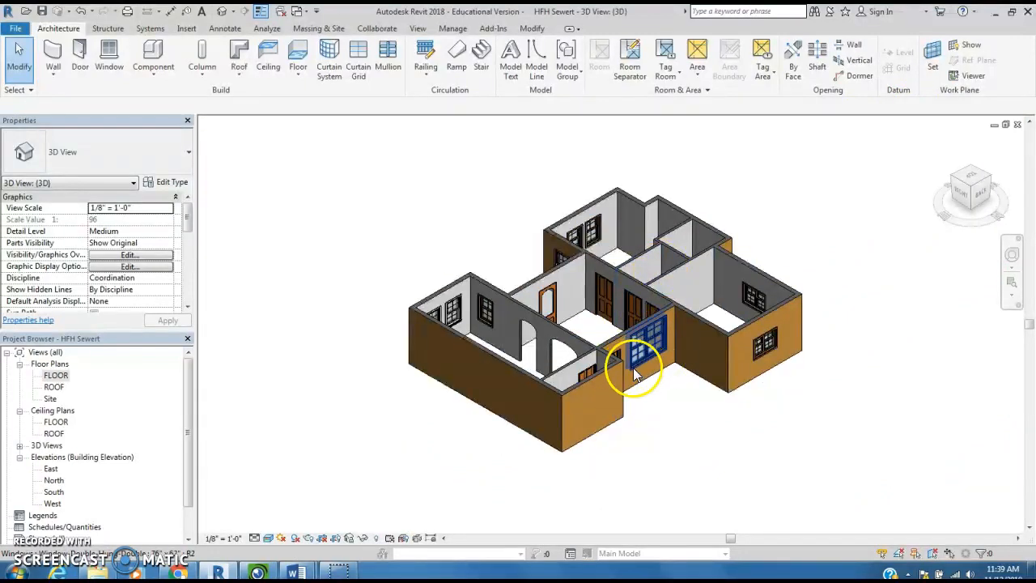
scroll(657, 359, "up", 5)
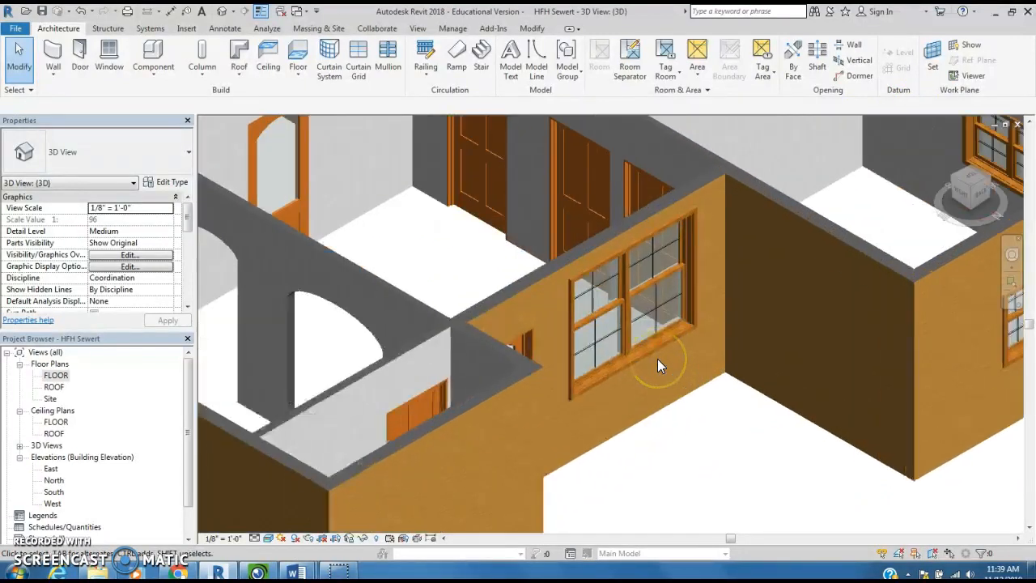
middle_click_drag(701, 394, 731, 398, "shift")
scroll(811, 355, "up", 5)
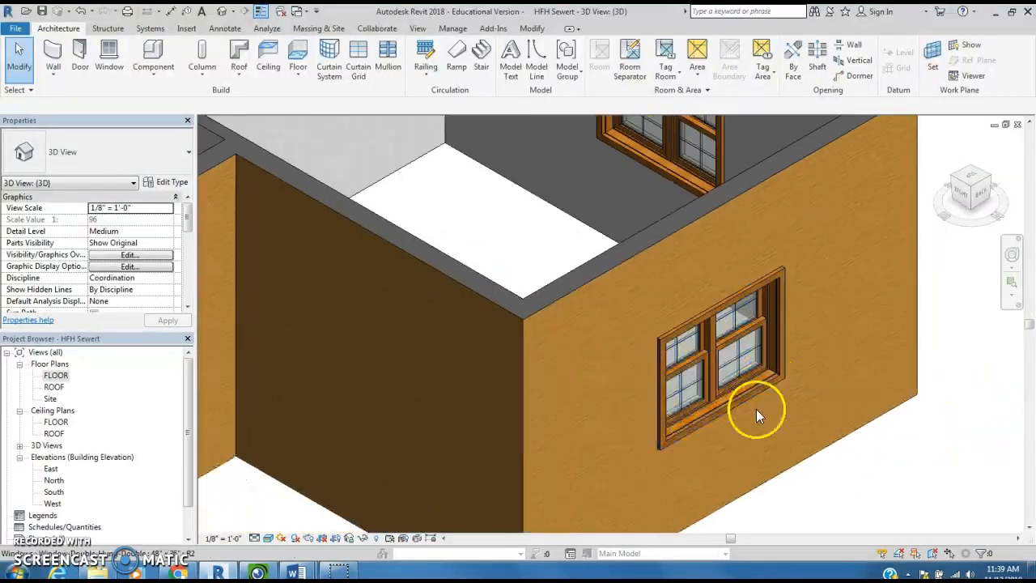
scroll(764, 441, "down", 3)
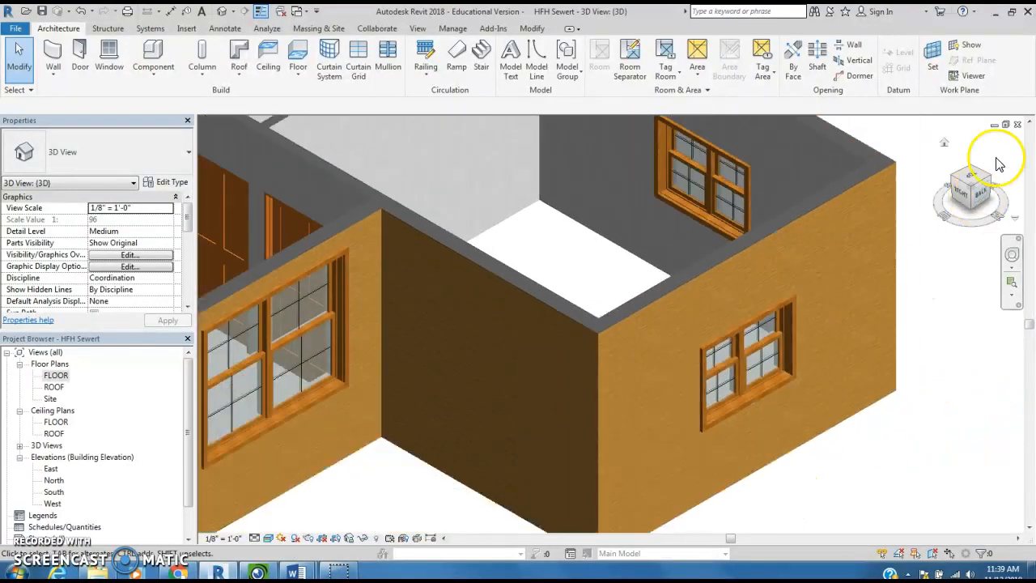
- Flip the reversed 48" x 36" double window on the 15'-0" room's left wall so its interior trim and sill face indoors
left_click(990, 180)
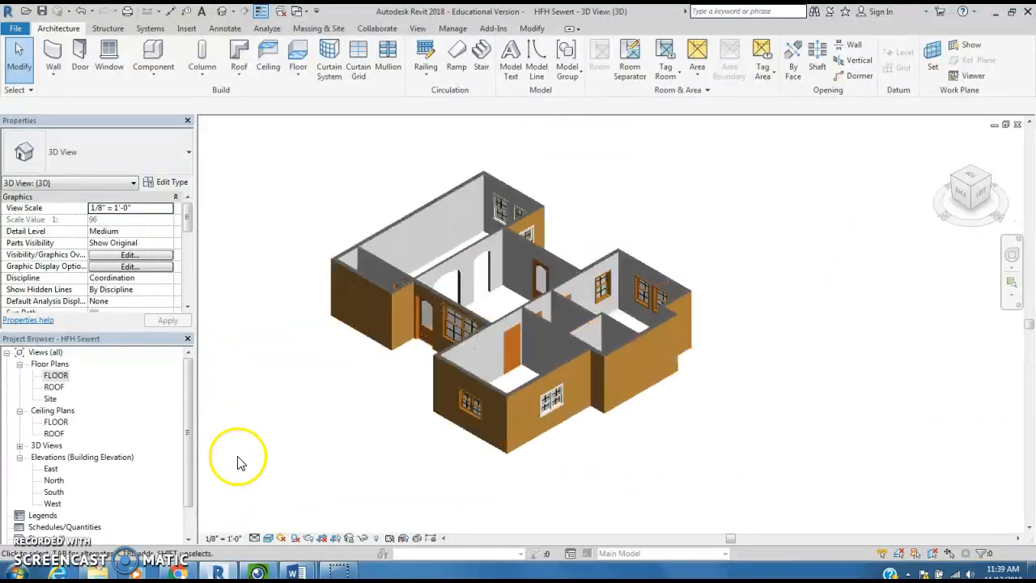
scroll(604, 448, "down", 2)
scroll(604, 441, "up", 5)
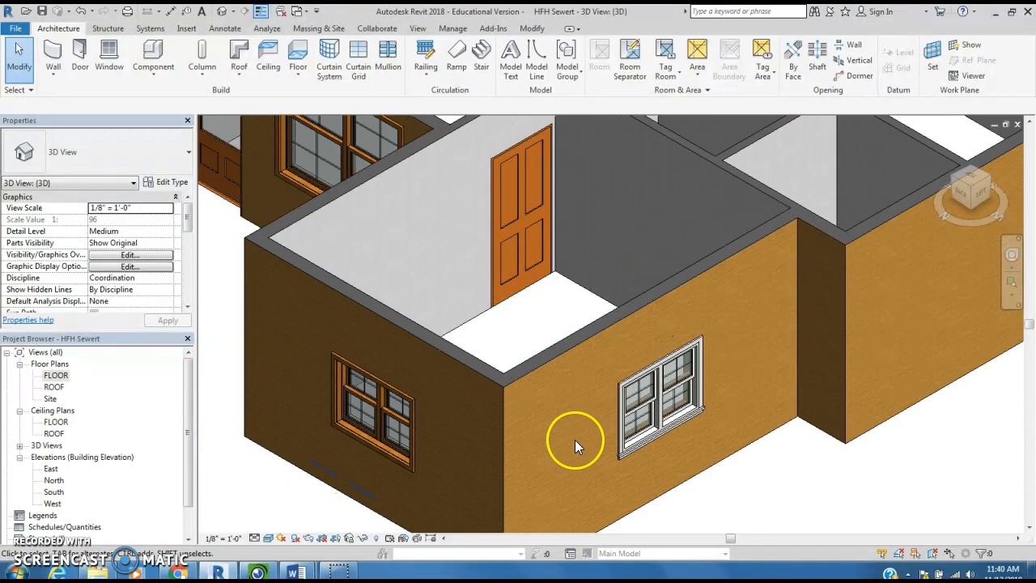
scroll(672, 473, "up", 5)
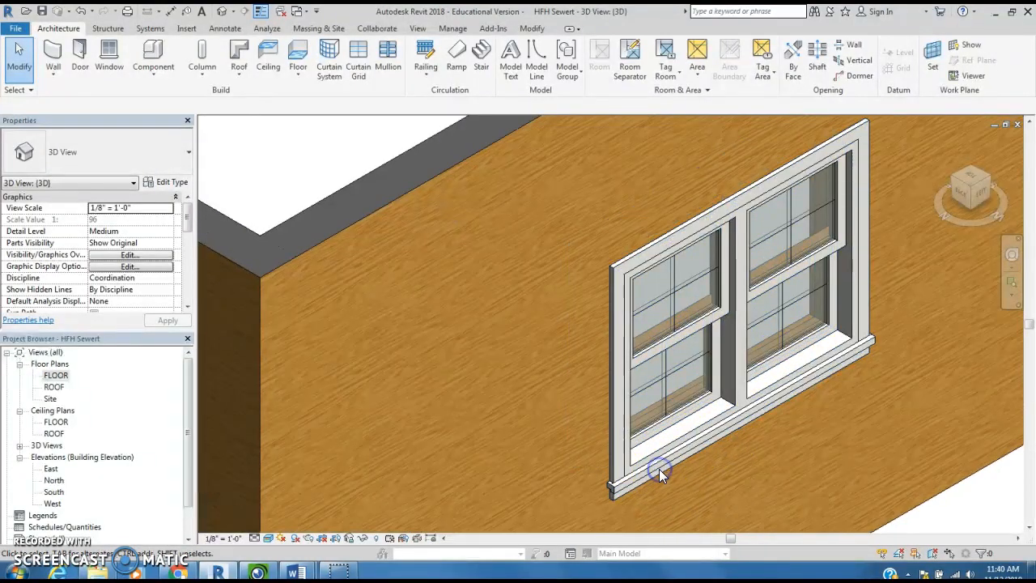
left_click(659, 468)
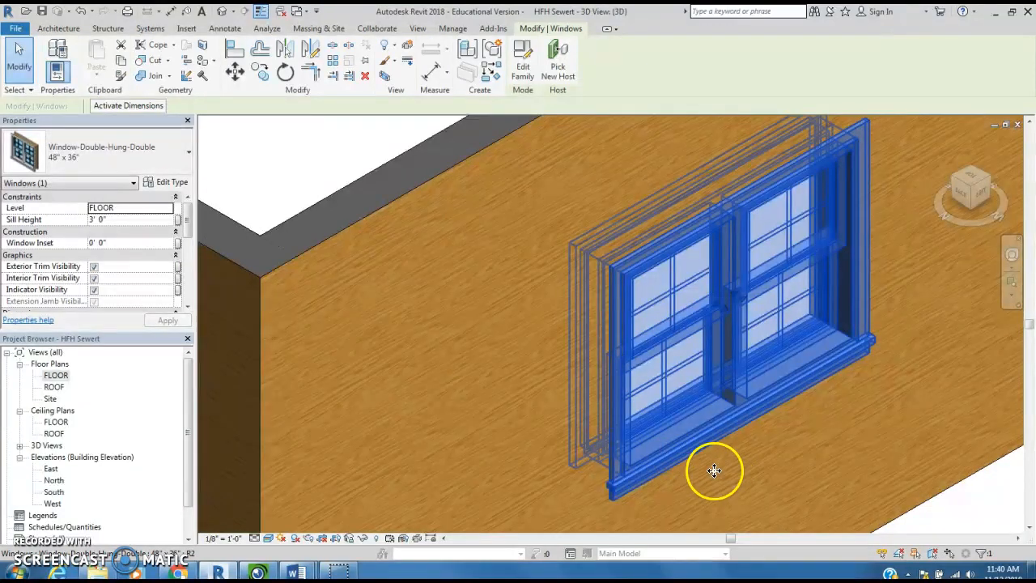
scroll(715, 470, "down", 5)
middle_click_drag(850, 403, 541, 426)
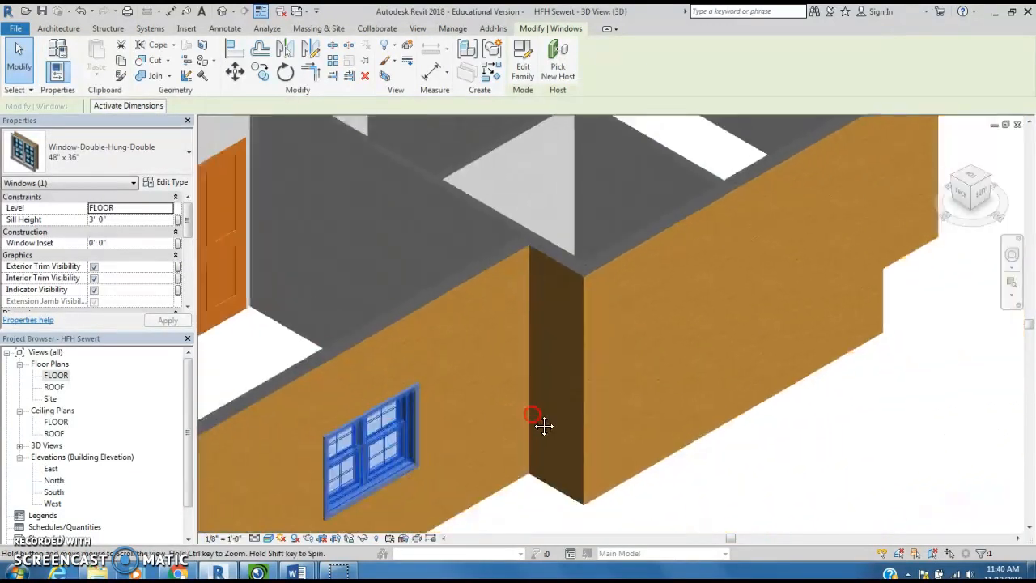
left_click(989, 175)
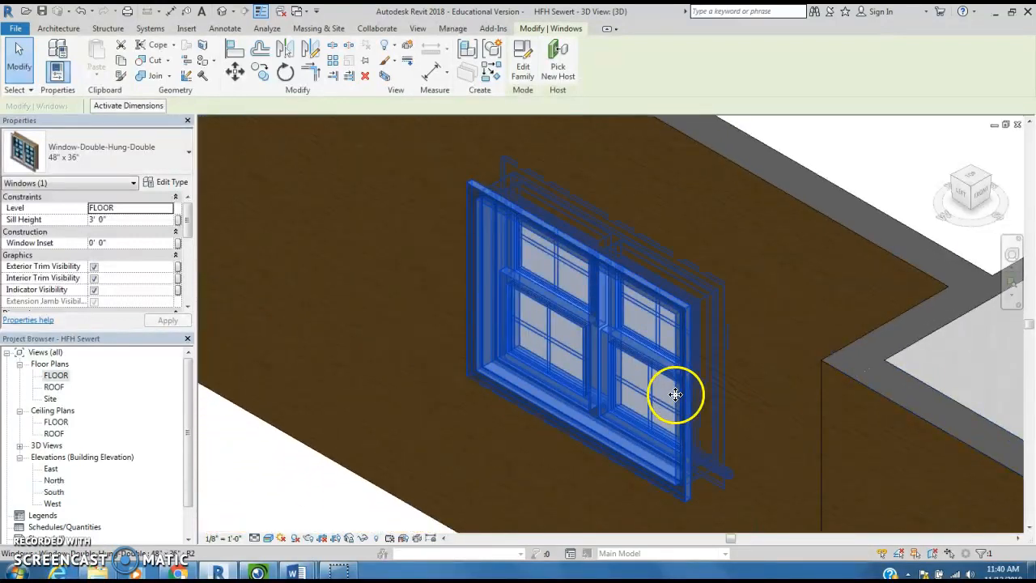
key("Escape")
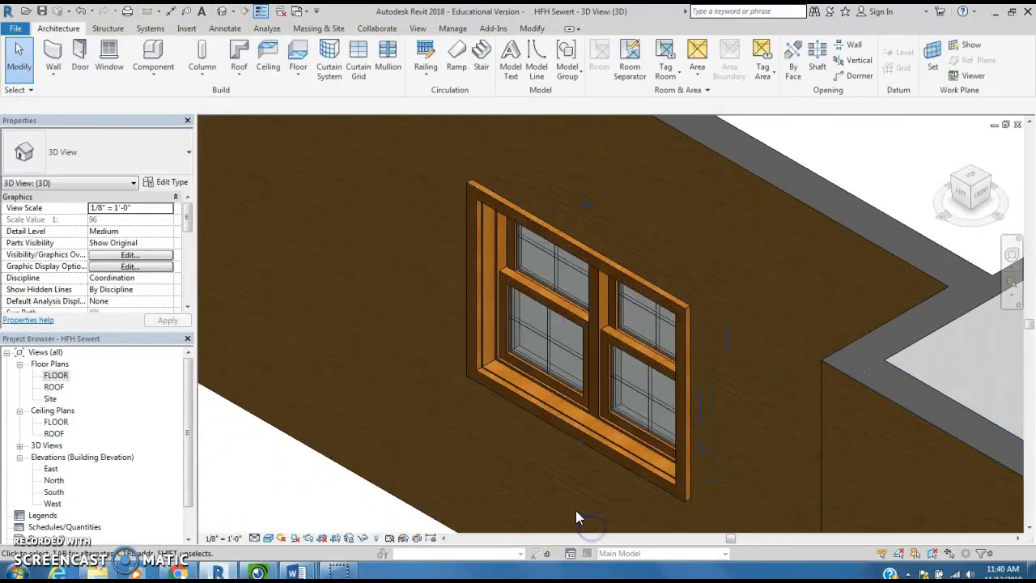
- Flip both 30" x 46" windows on the lower-left room's front wall so their sills face indoors, and return to the home 3D view
scroll(816, 459, "down", 4)
scroll(817, 457, "down", 3)
middle_click_drag(793, 437, 584, 246)
scroll(718, 324, "down", 4)
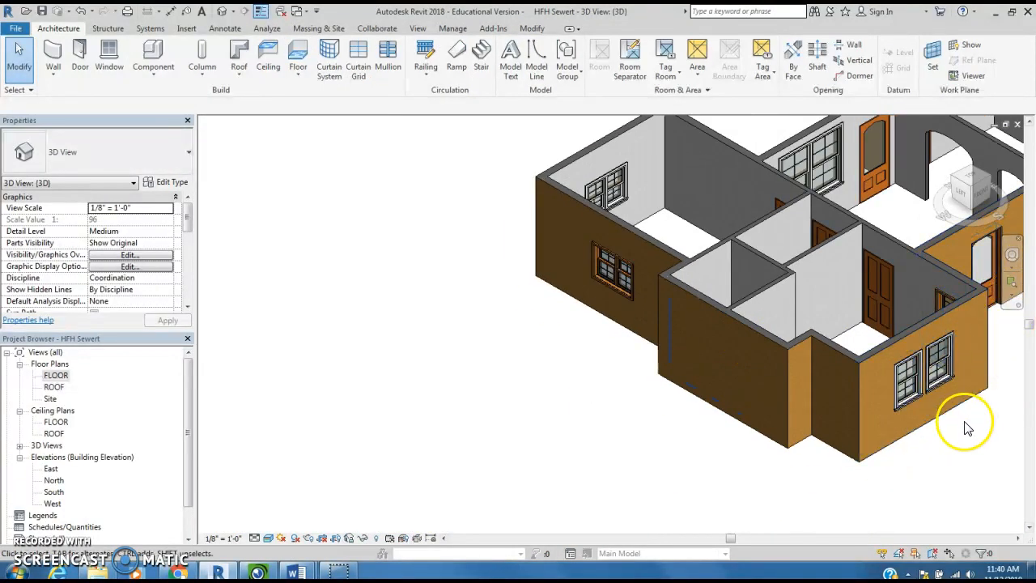
scroll(968, 385, "up", 5)
scroll(930, 386, "up", 2)
left_click(764, 439)
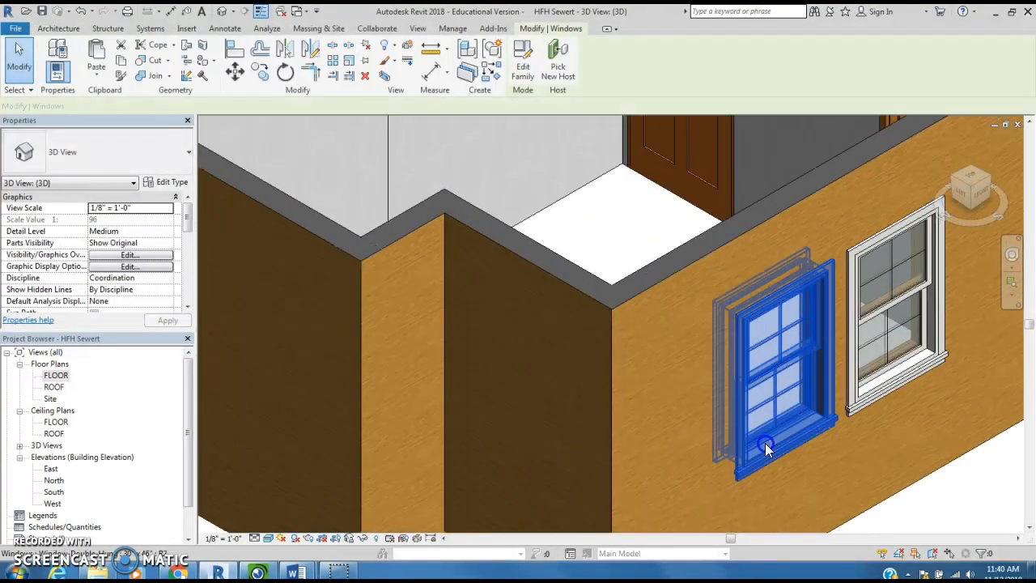
left_click_drag(765, 444, 886, 393)
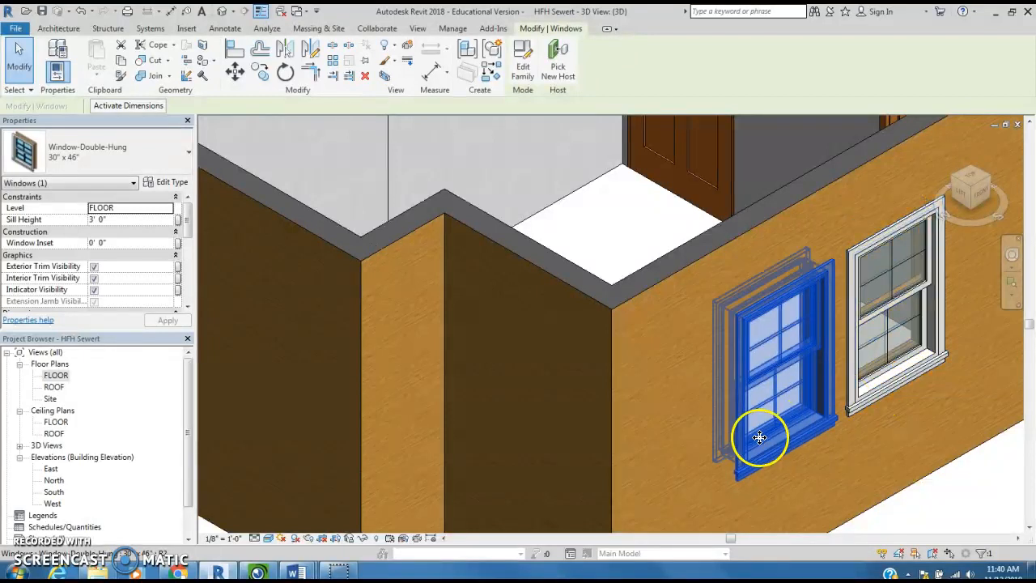
left_click(886, 394)
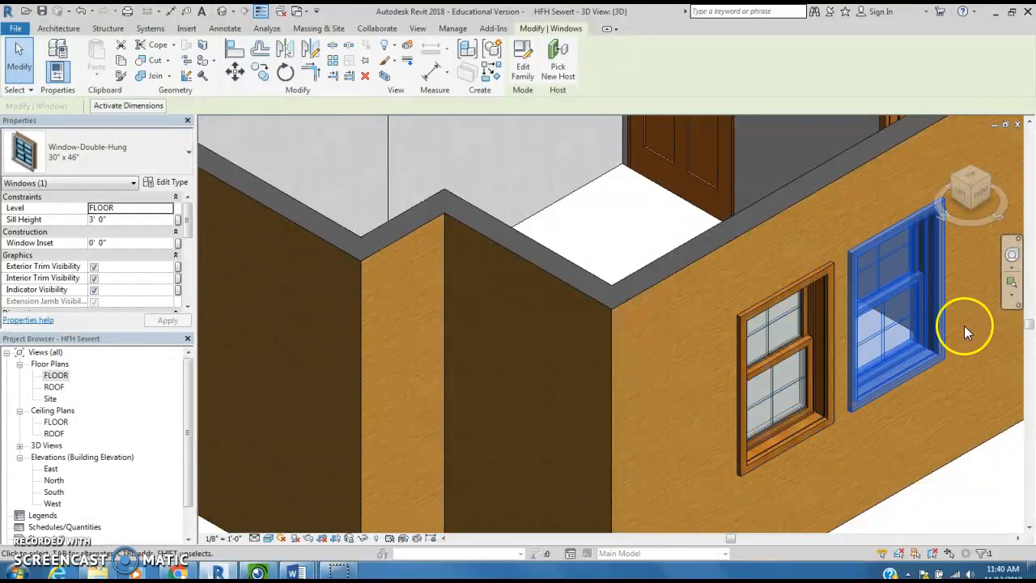
scroll(960, 324, "down", 3)
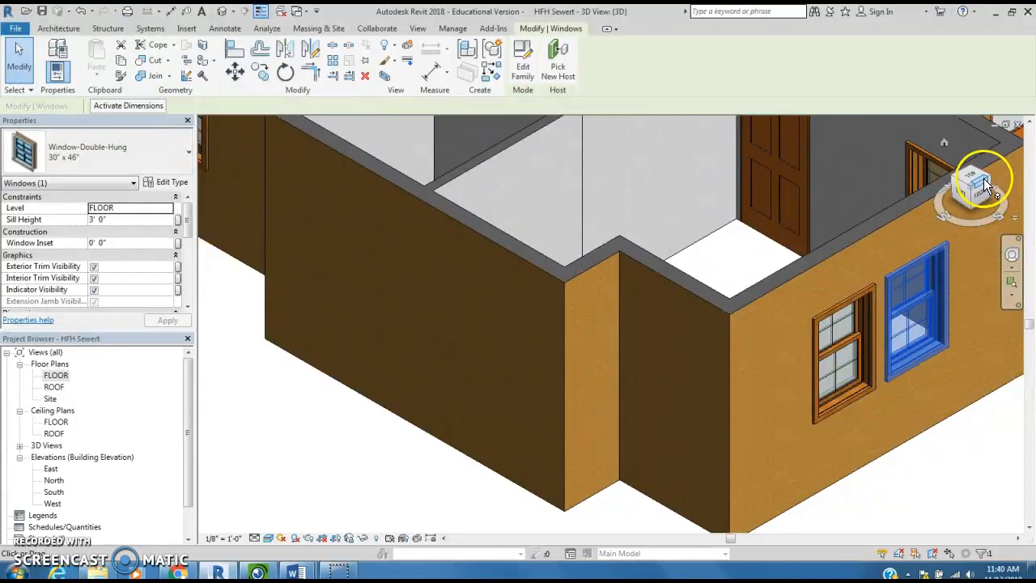
left_click(944, 145)
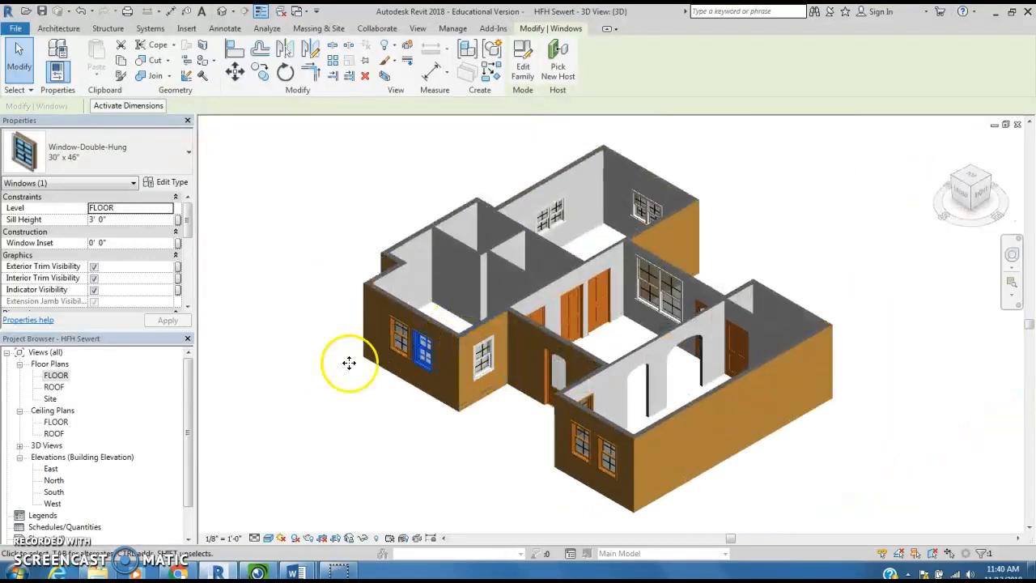
left_click(358, 239)
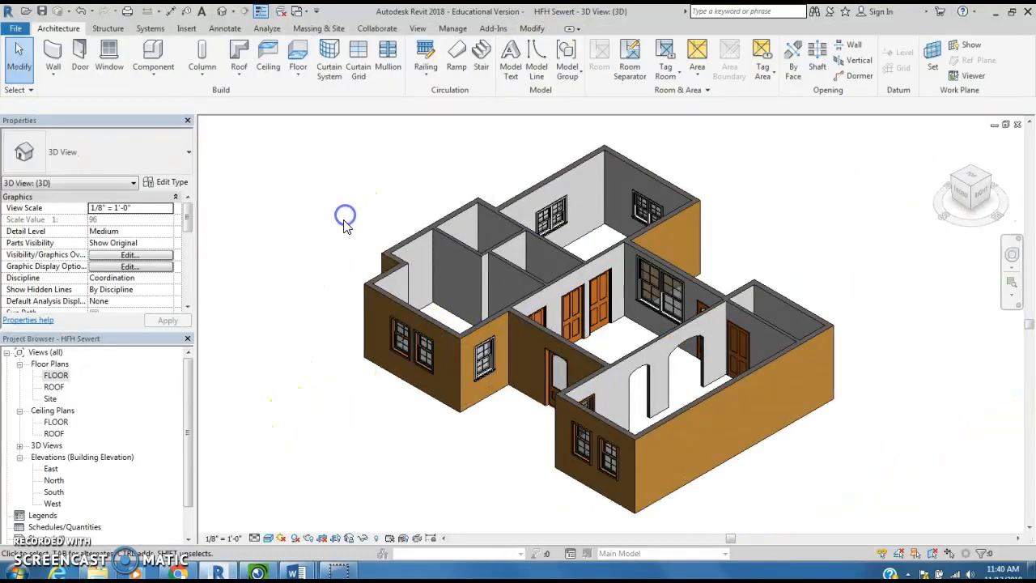